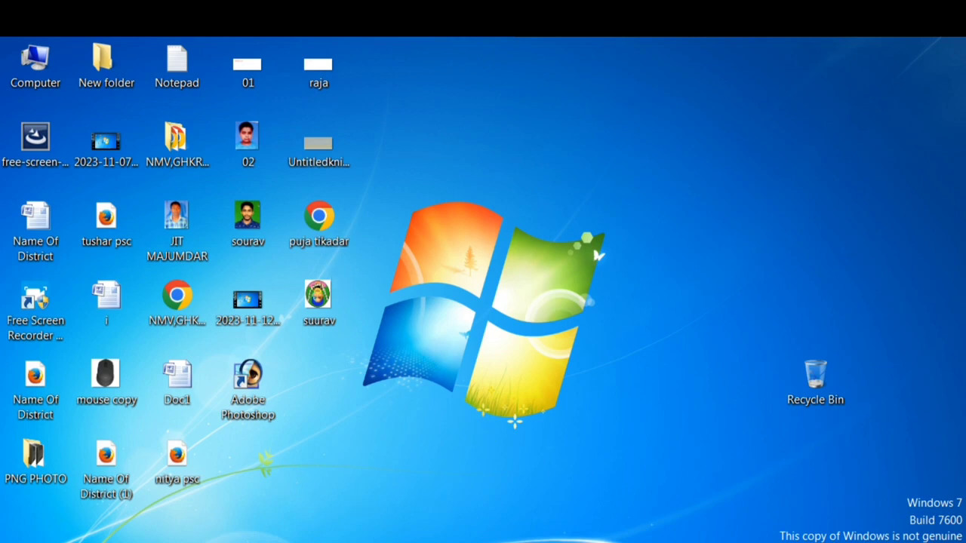
Step: Launch WordPad from the Accessories program group, and close its window again
{"action": "left_click", "coordinate": [31, 541]}
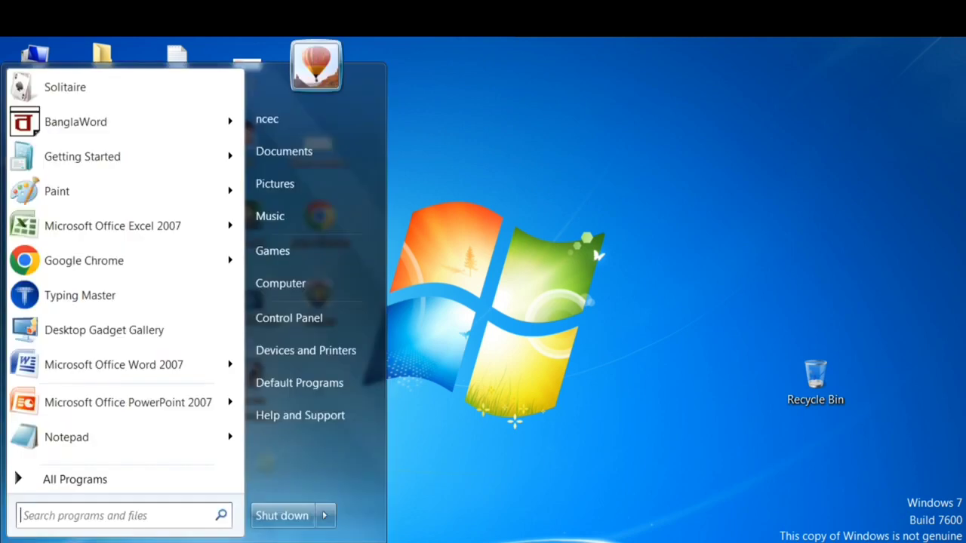
{"action": "left_click", "coordinate": [85, 481]}
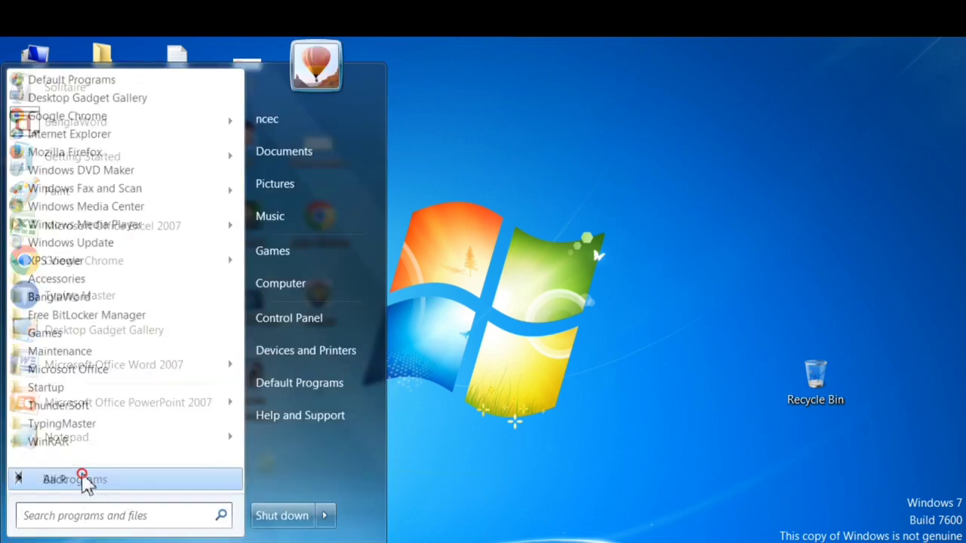
{"action": "left_click", "coordinate": [68, 281]}
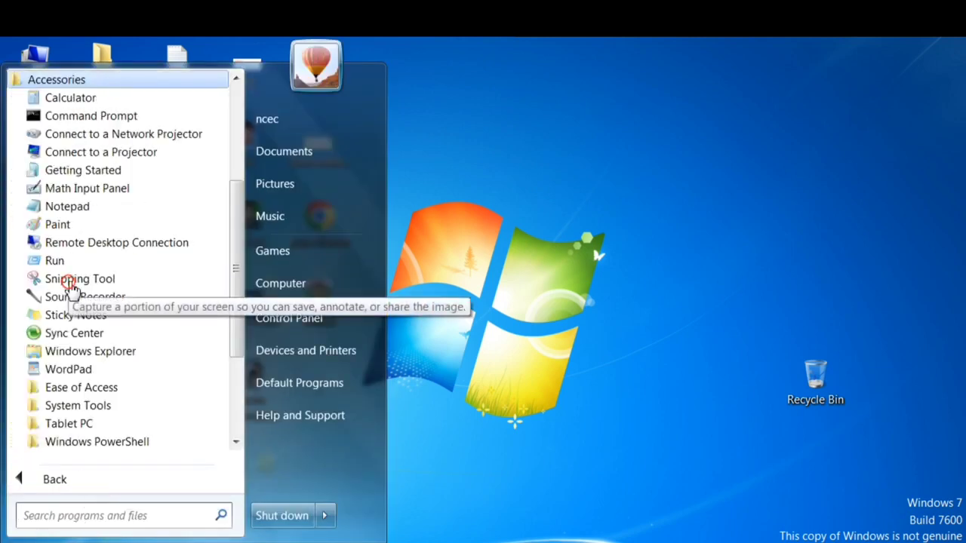
{"action": "left_click", "coordinate": [76, 371]}
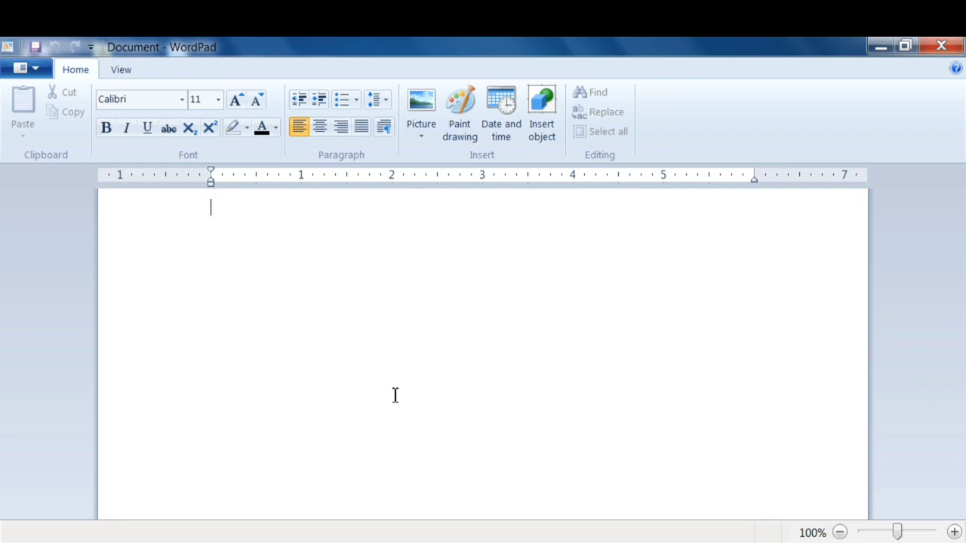
{"action": "left_click", "coordinate": [948, 49]}
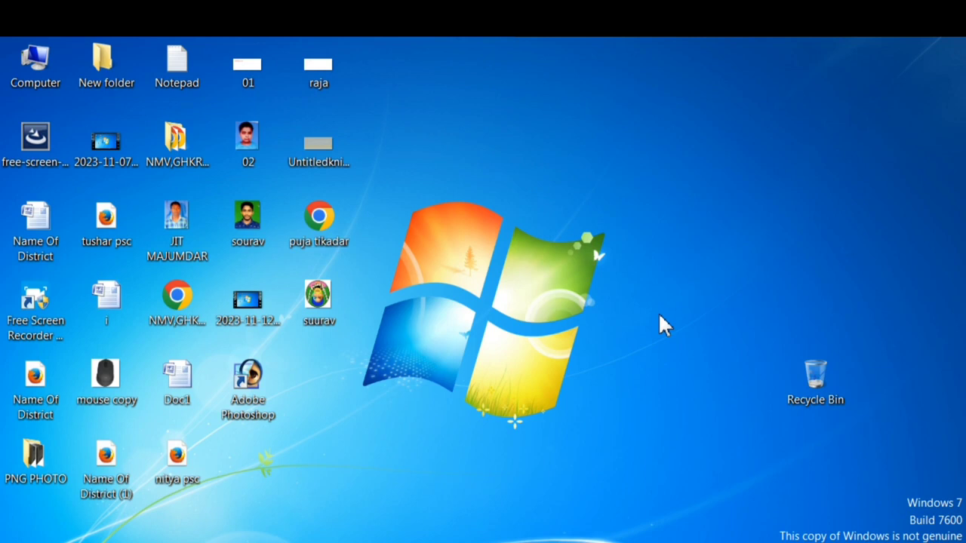
Step: Launch WordPad through the Run dialog with the command wordpad, and close its window again
{"action": "key", "text": "super+r"}
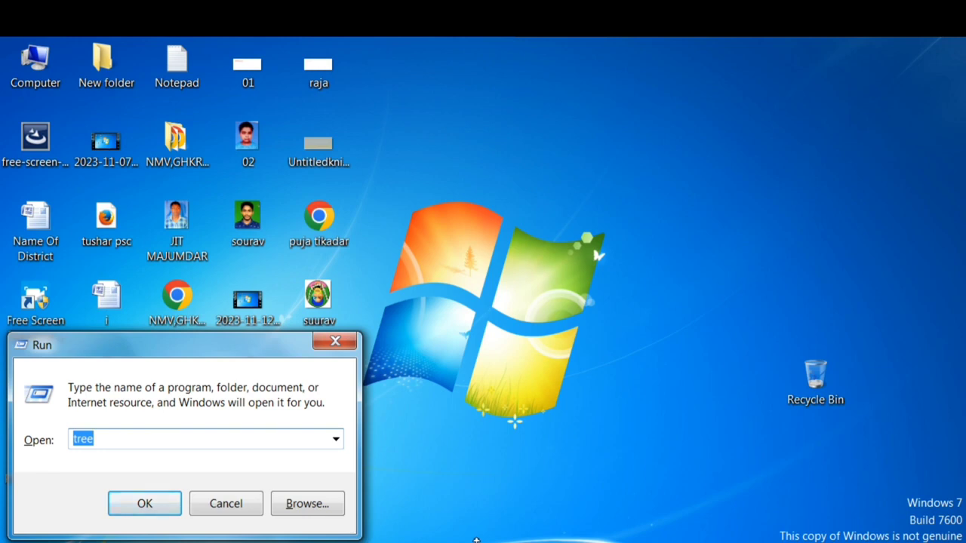
{"action": "type", "text": "w"}
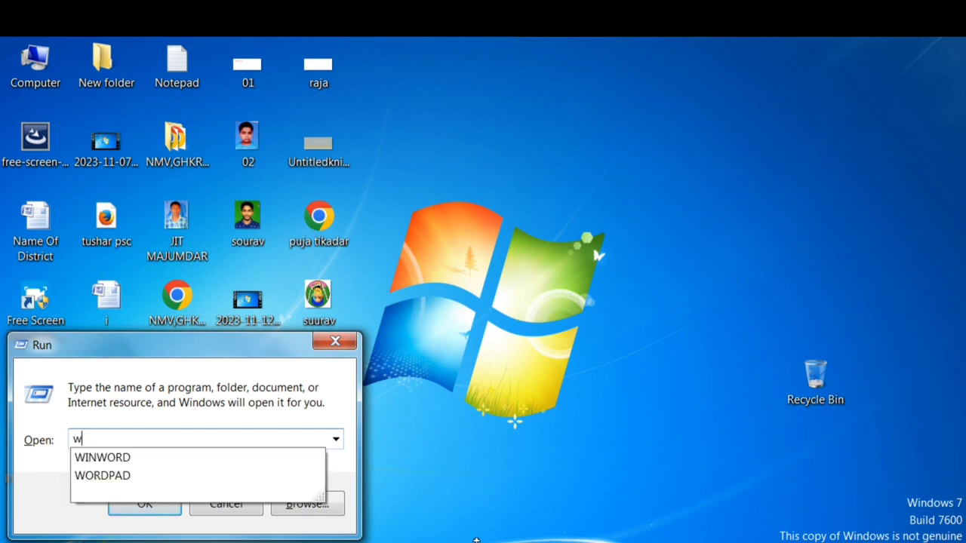
{"action": "type", "text": "ordpa"}
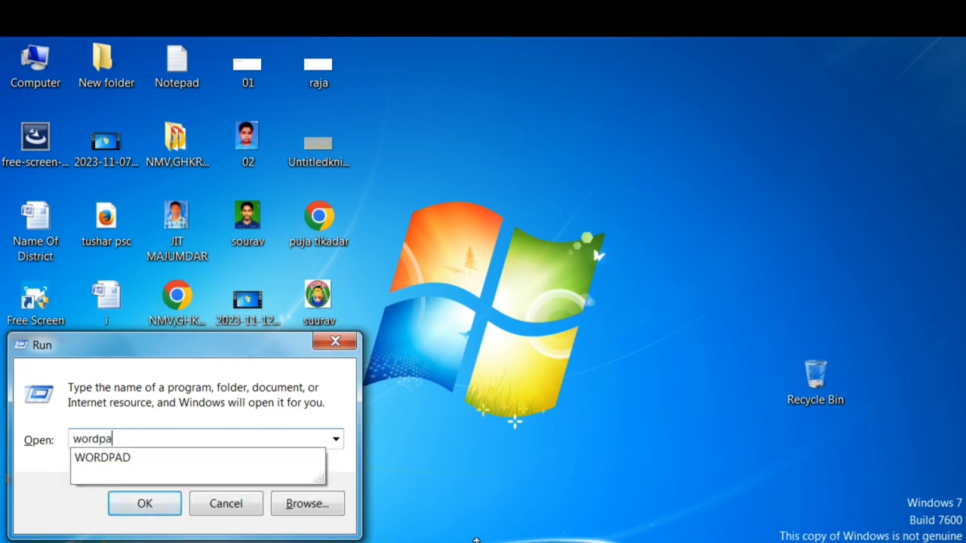
{"action": "type", "text": "d"}
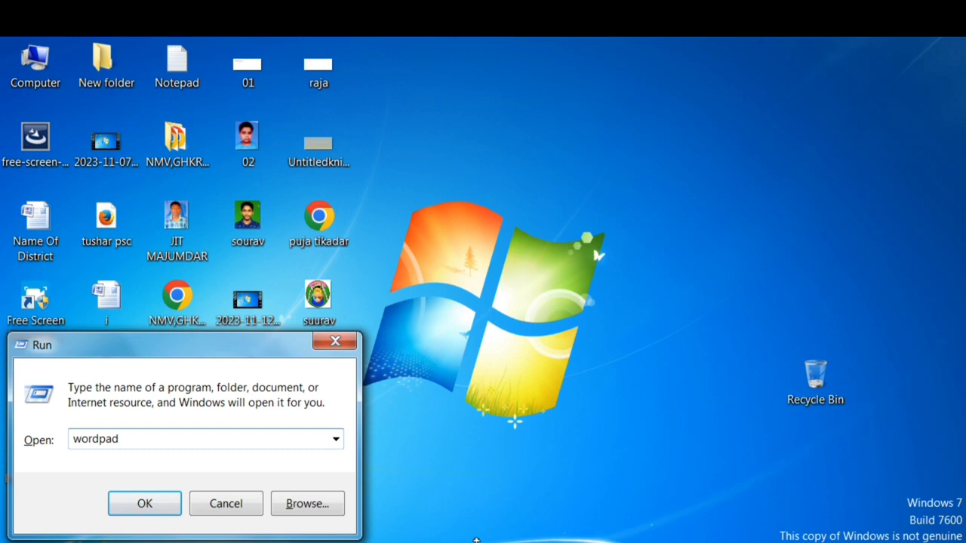
{"action": "key", "text": "Return"}
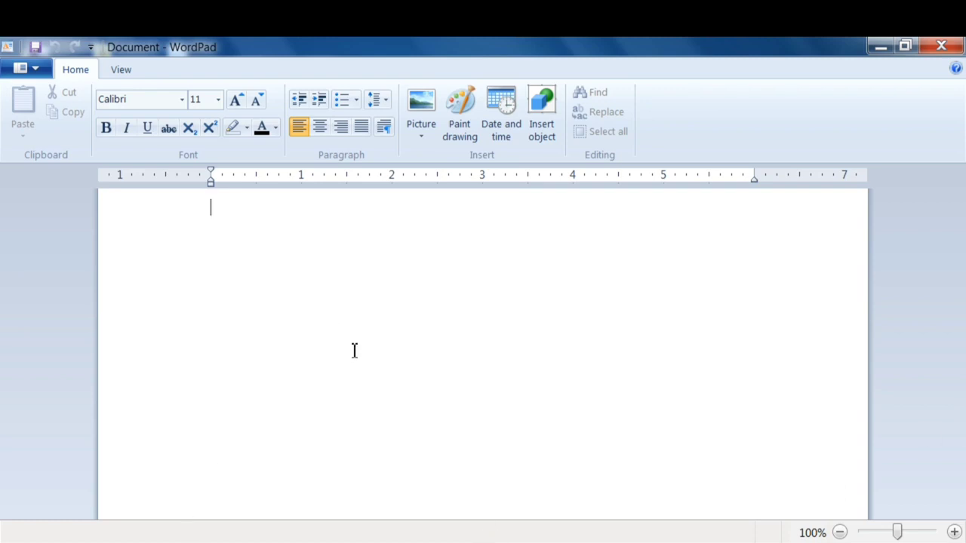
{"action": "left_click", "coordinate": [941, 47]}
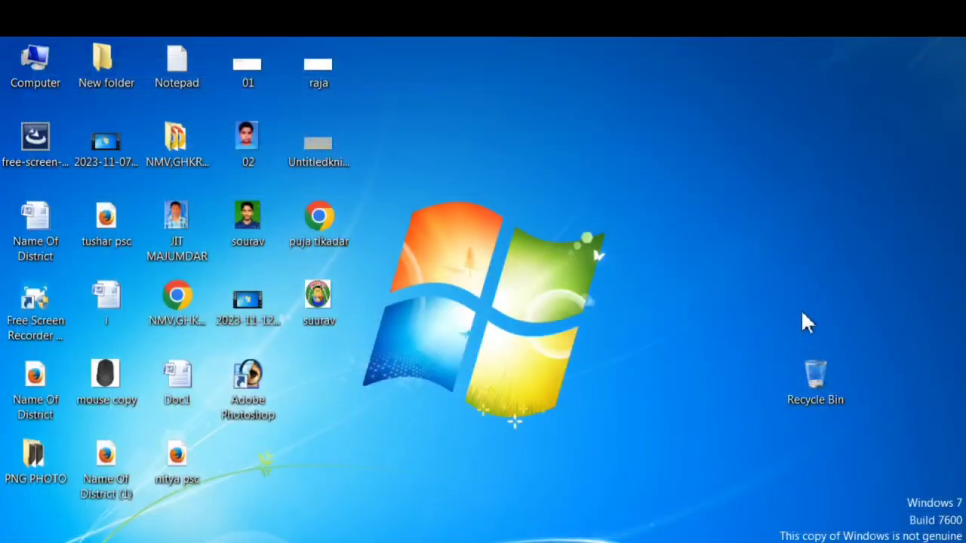
Step: Search the installed programs for wordpad and launch WordPad
{"action": "key", "text": "super"}
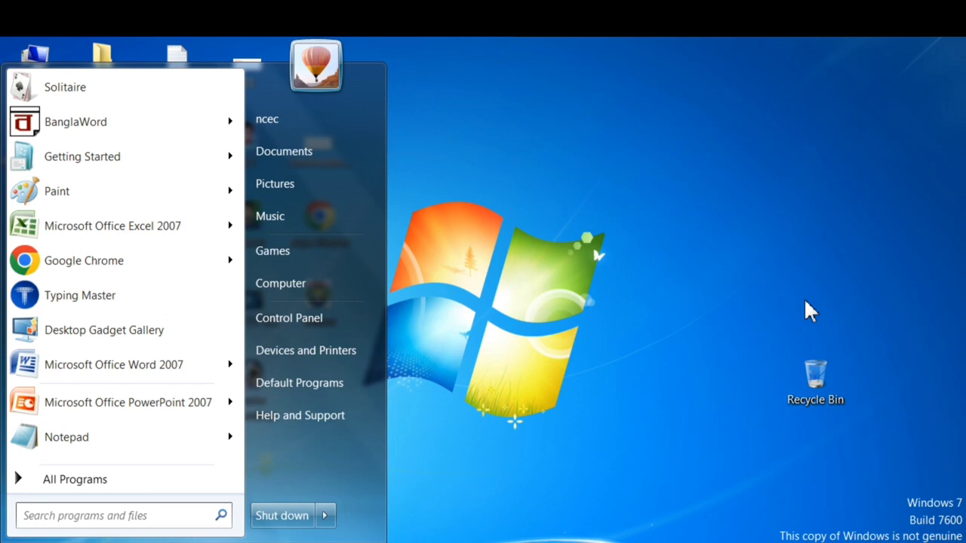
{"action": "type", "text": "wordpa"}
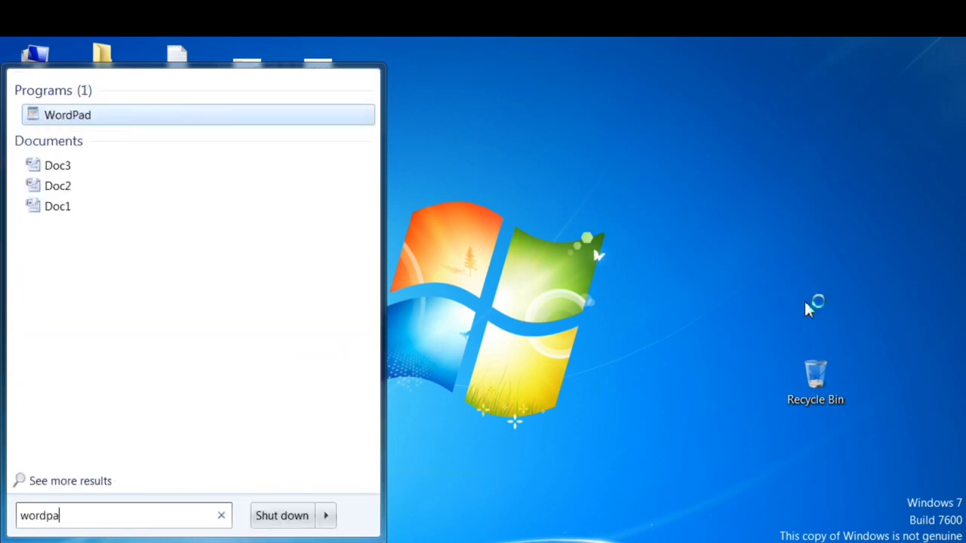
{"action": "type", "text": "d"}
{"action": "key", "text": "Return"}
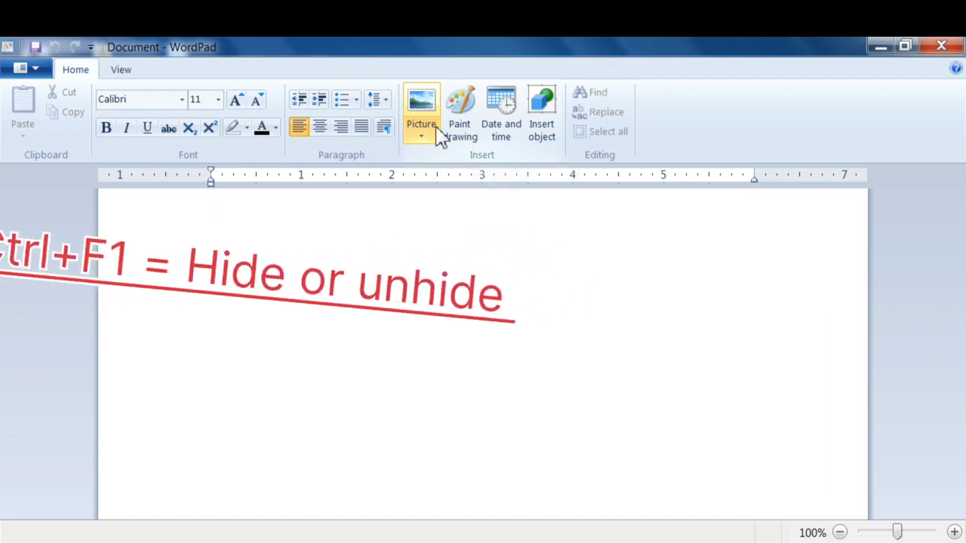
Step: Hide and unhide the WordPad ribbon twice, and return to the blank document
{"action": "key", "text": "ctrl+F1"}
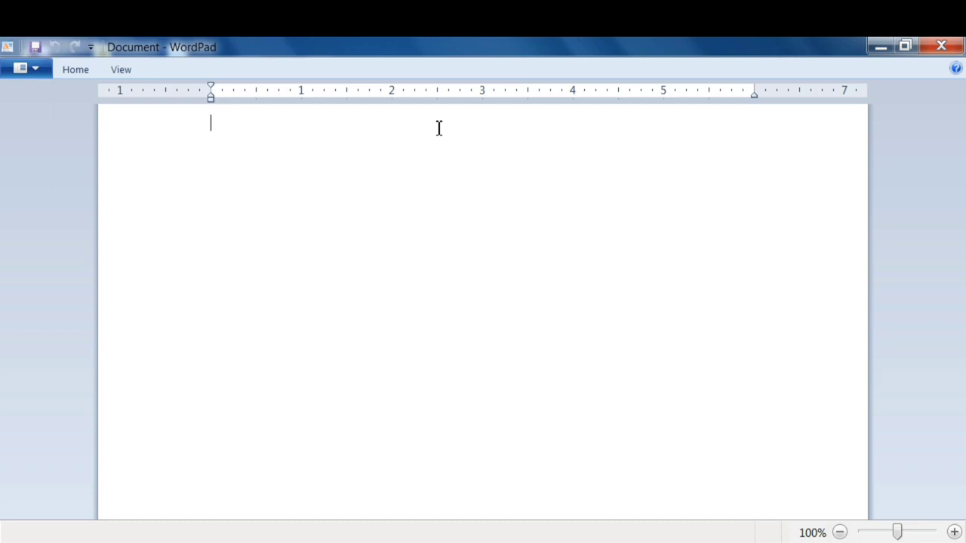
{"action": "key", "text": "ctrl+F1"}
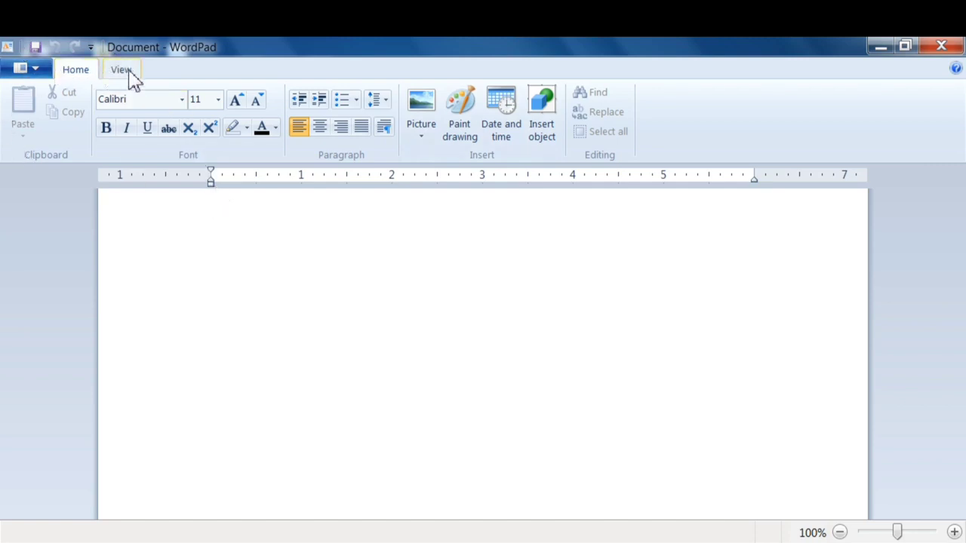
{"action": "left_click", "coordinate": [78, 70]}
{"action": "double_click", "coordinate": [78, 70]}
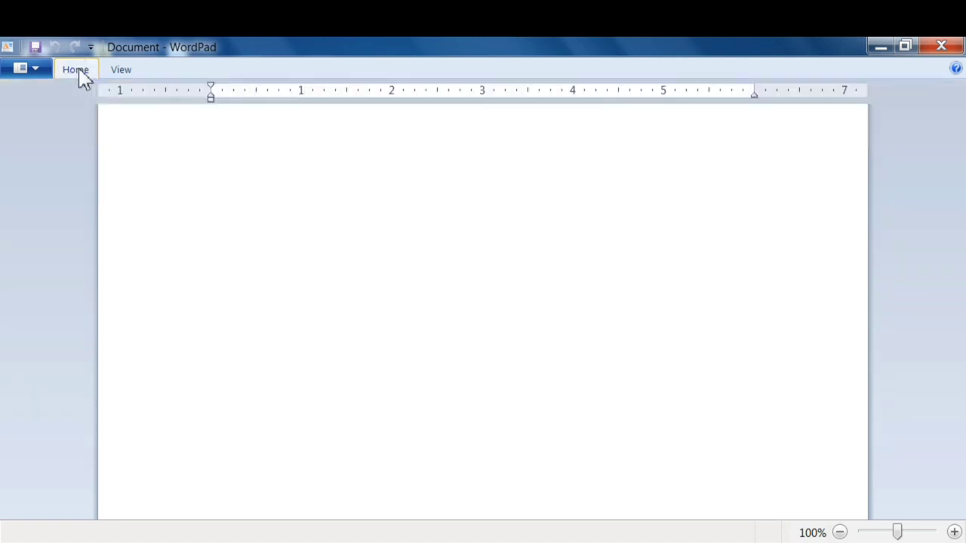
{"action": "double_click", "coordinate": [80, 71]}
{"action": "left_click", "coordinate": [358, 308]}
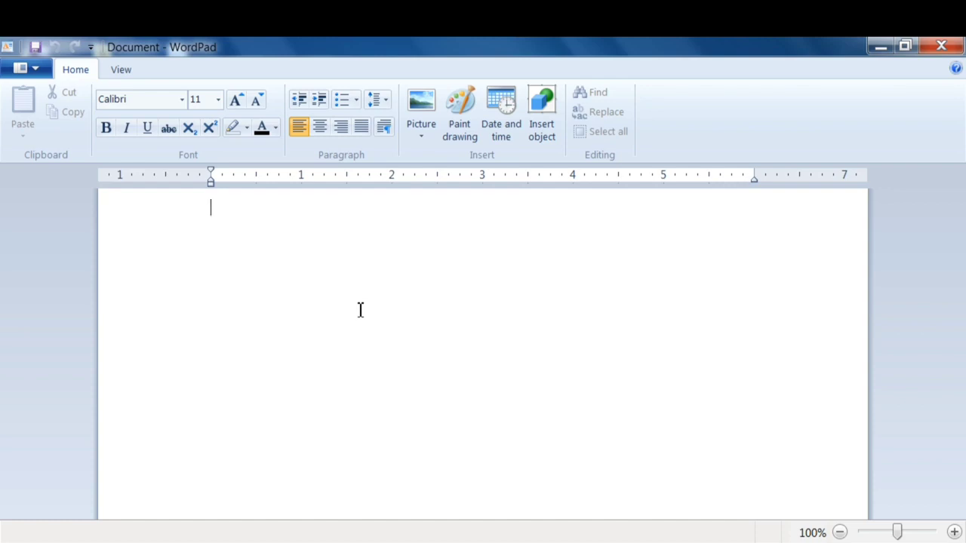
Step: Enter four sample lines in the document: jfsdkgdsjgkjdlshg, fjksd, dsgf and dfgjkbfdsjk
{"action": "type", "text": "jfsdkgdsjgkjdlshg"}
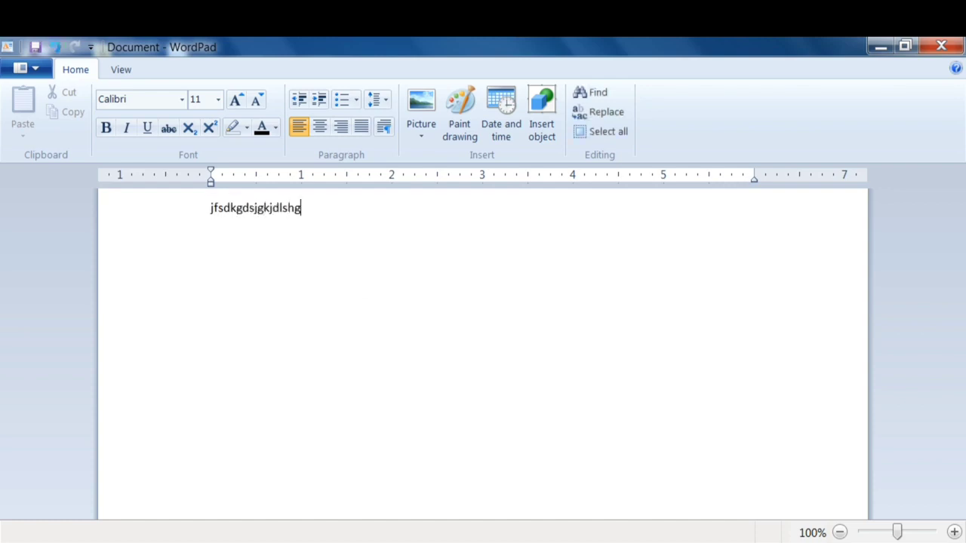
{"action": "key", "text": "Return"}
{"action": "type", "text": "fjksd"}
{"action": "key", "text": "Return"}
{"action": "type", "text": "dsgf"}
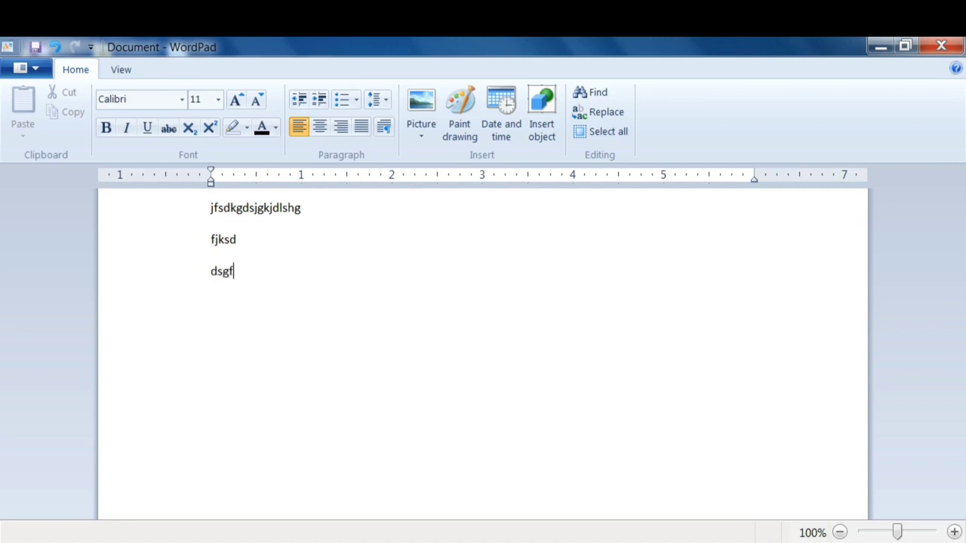
{"action": "key", "text": "Return"}
{"action": "type", "text": "dfgjkbfdsjk"}
{"action": "key", "text": "Return"}
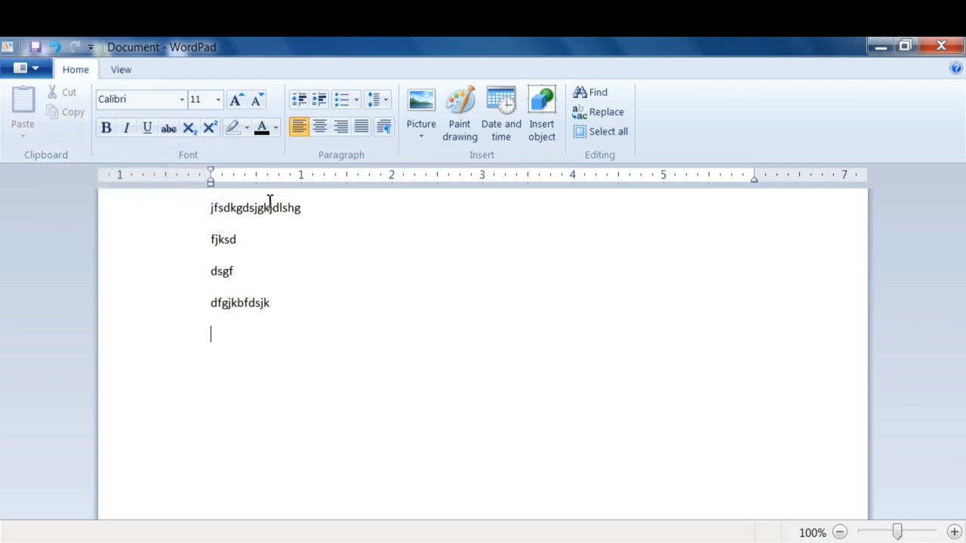
Step: Cut the first line, jfsdkgdsjgkjdlshg, out of the document, dismissing the Windows color scheme prompt
{"action": "left_click_drag", "start_coordinate": [339, 209], "coordinate": [204, 201]}
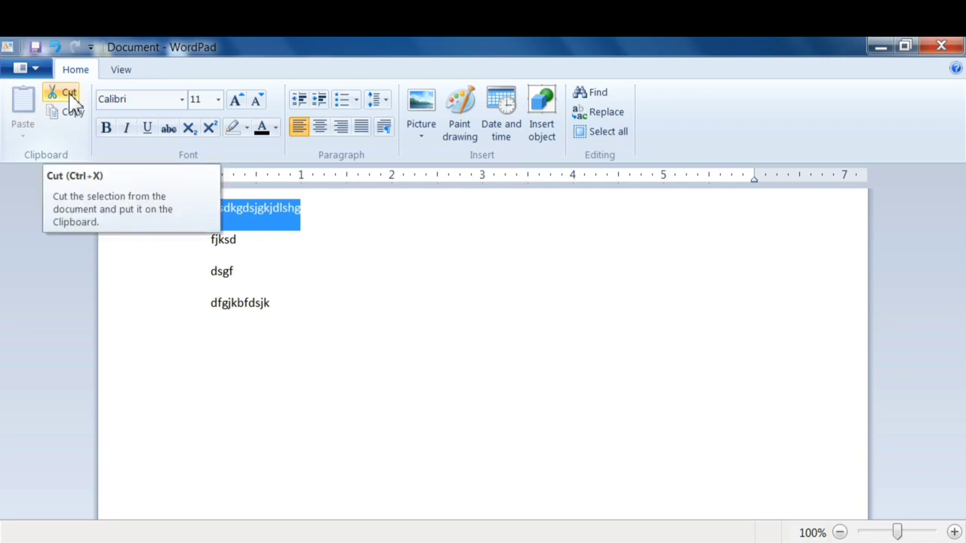
{"action": "right_click", "coordinate": [266, 213]}
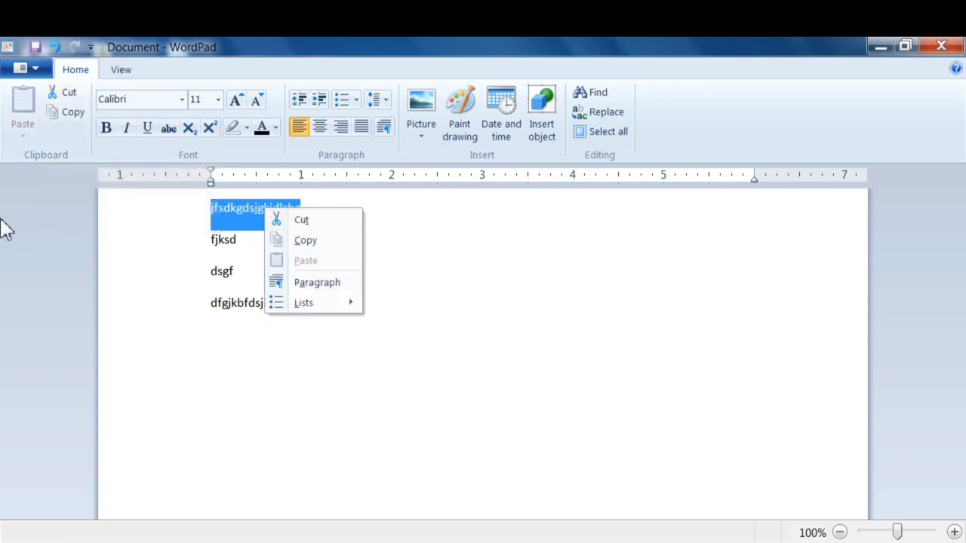
{"action": "left_click", "coordinate": [31, 224]}
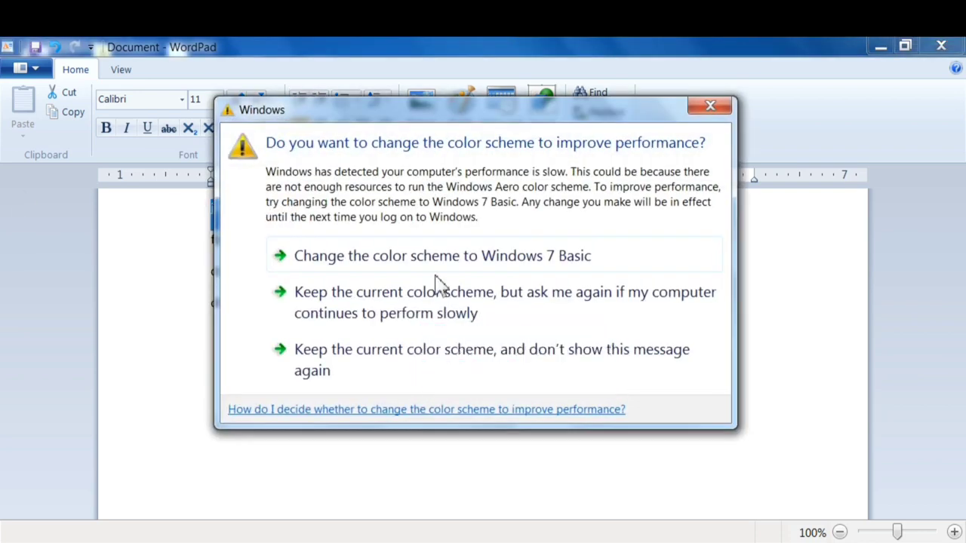
{"action": "left_click", "coordinate": [723, 106]}
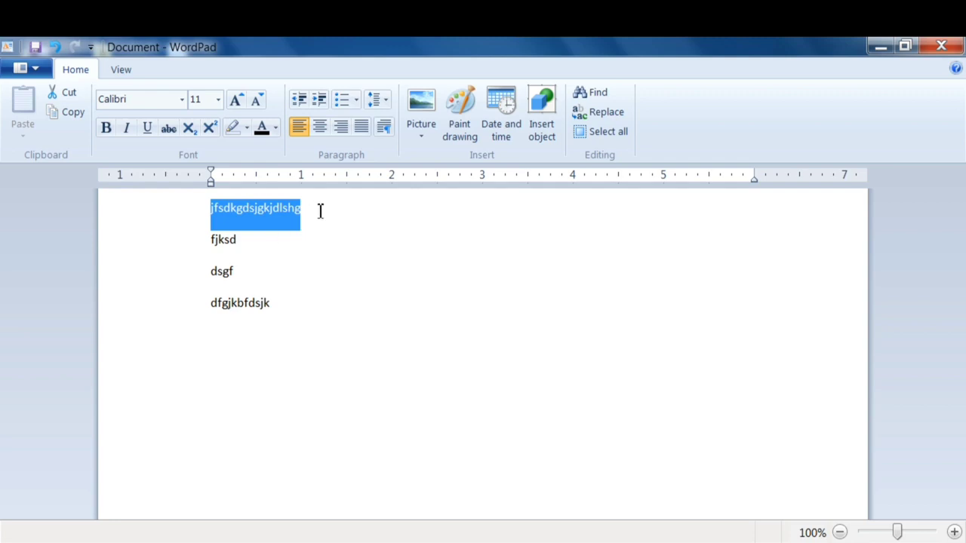
{"action": "left_click_drag", "start_coordinate": [317, 209], "coordinate": [253, 199]}
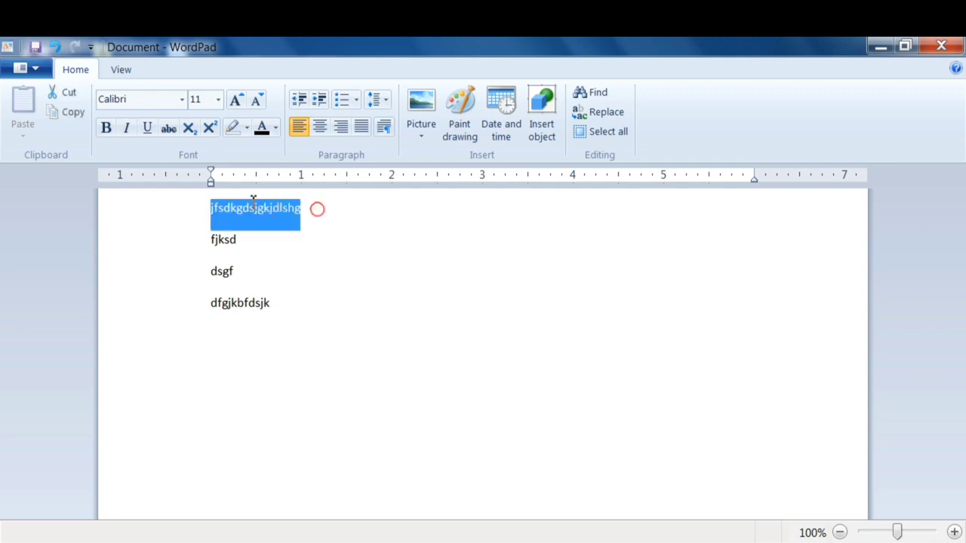
{"action": "left_click", "coordinate": [72, 94]}
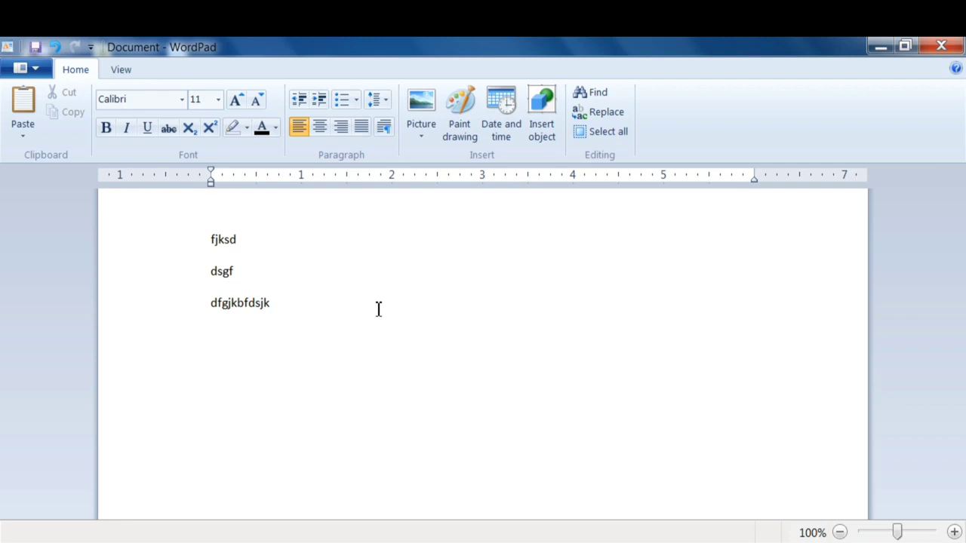
Step: Paste the cut line three line breaks below the remaining text, and keep the current color scheme without showing its message again
{"action": "left_click", "coordinate": [291, 317]}
{"action": "key", "text": "Return"}
{"action": "key", "text": "Return"}
{"action": "key", "text": "Return"}
{"action": "right_click", "coordinate": [274, 407]}
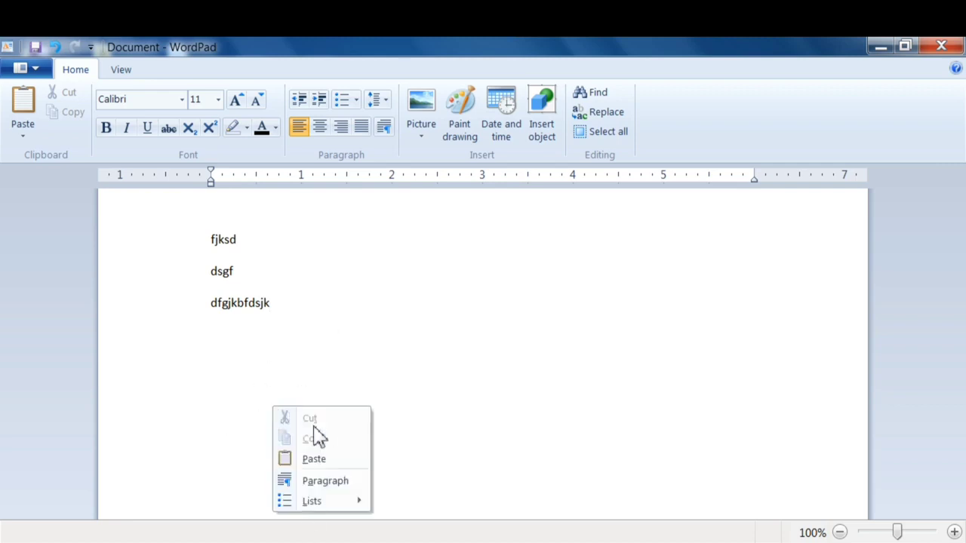
{"action": "left_click", "coordinate": [184, 432]}
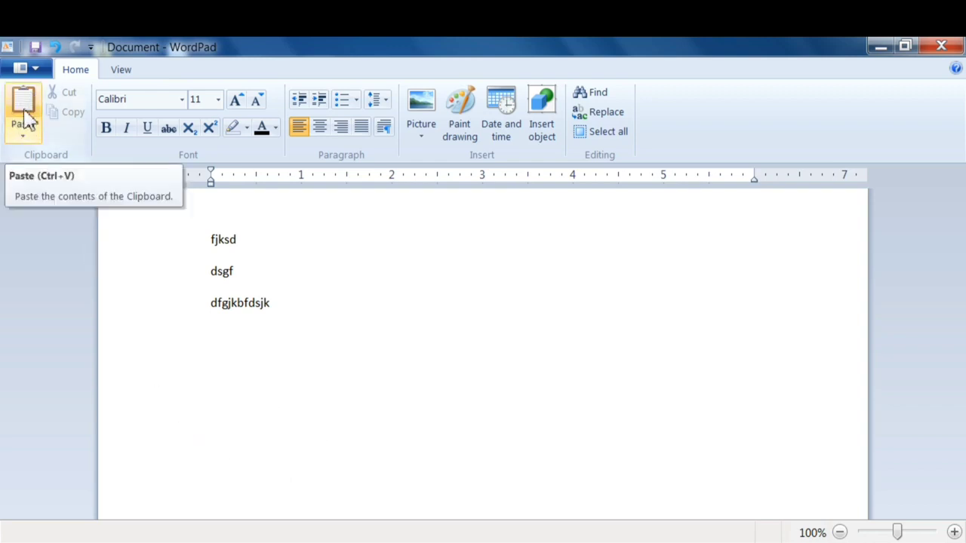
{"action": "left_click", "coordinate": [378, 443]}
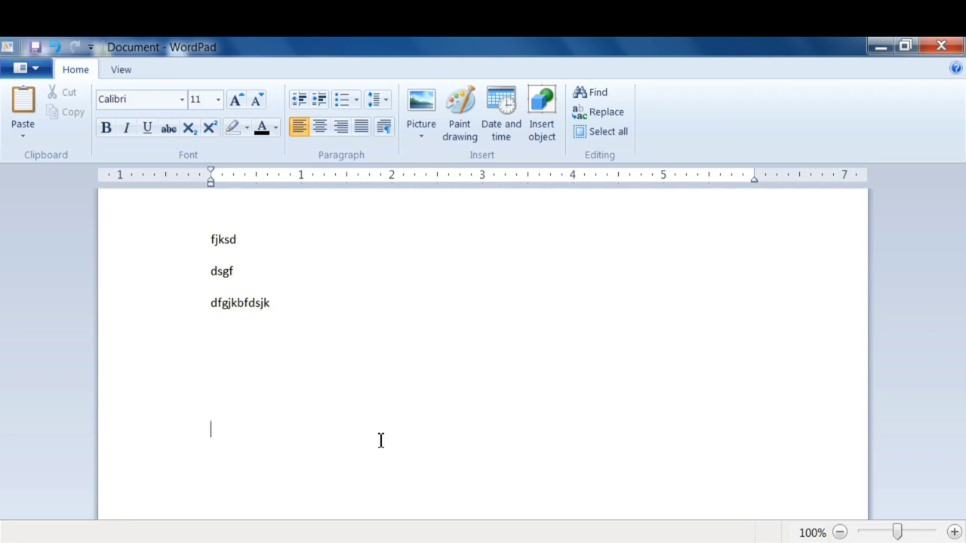
{"action": "type", "text": "jfsdkgdsjgkjdlshg"}
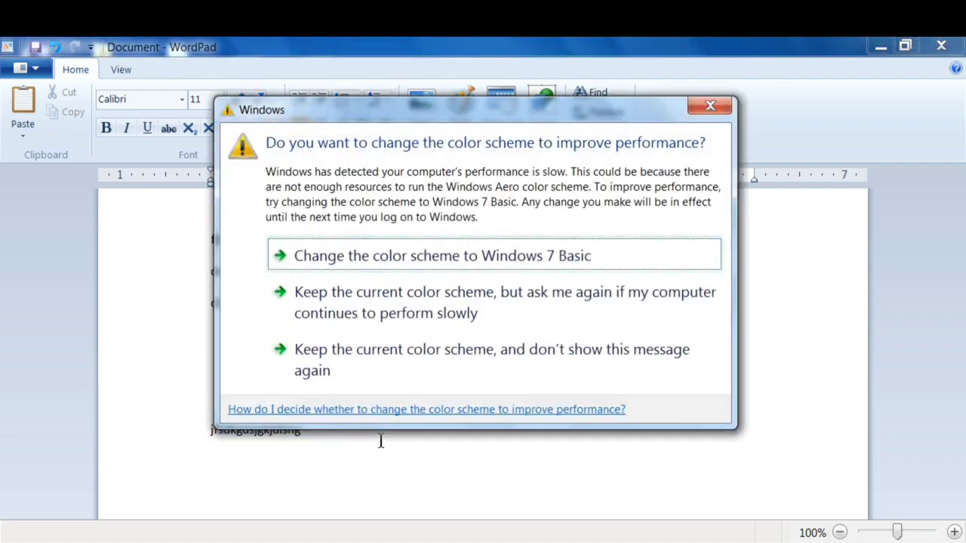
{"action": "left_click", "coordinate": [587, 349]}
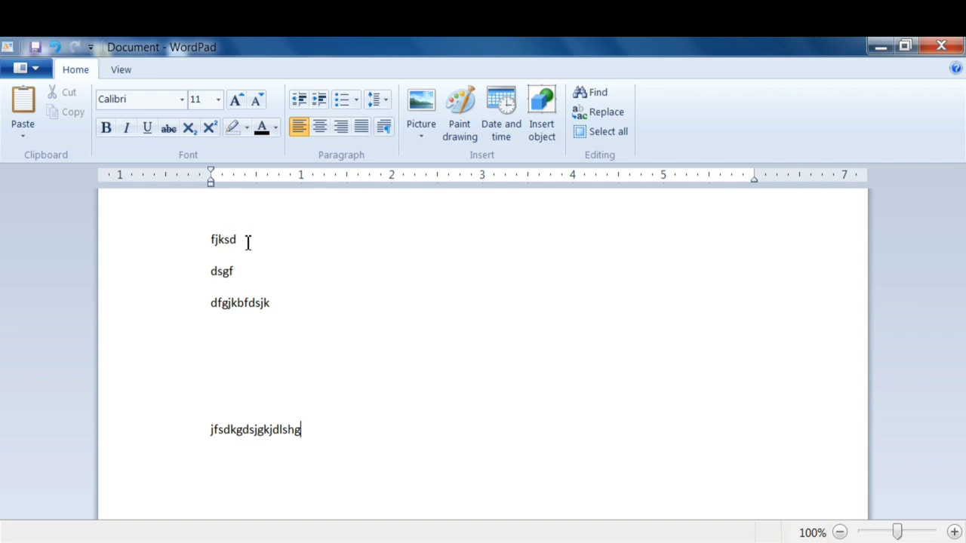
Step: Copy the first text line, fjksd, together with the empty line above it
{"action": "left_click", "coordinate": [194, 231]}
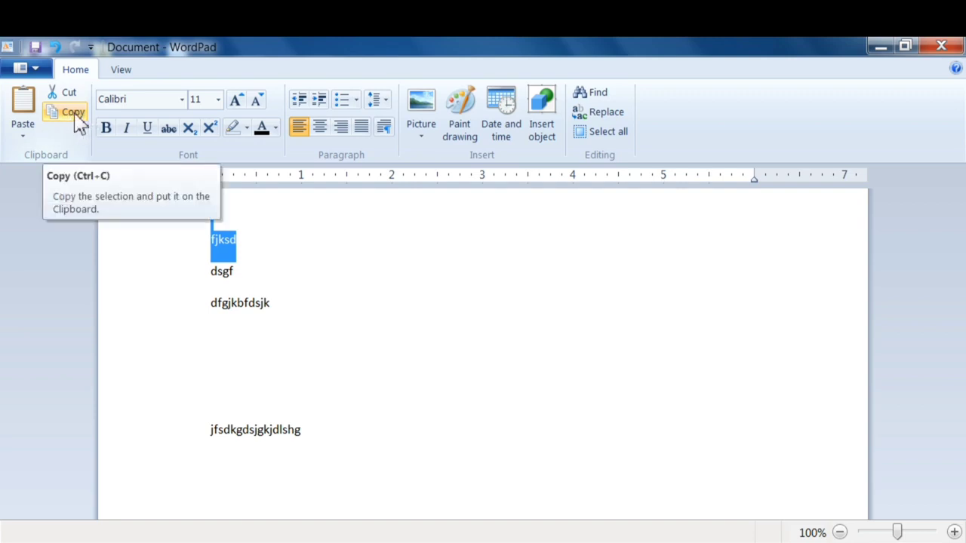
{"action": "left_click", "coordinate": [75, 115]}
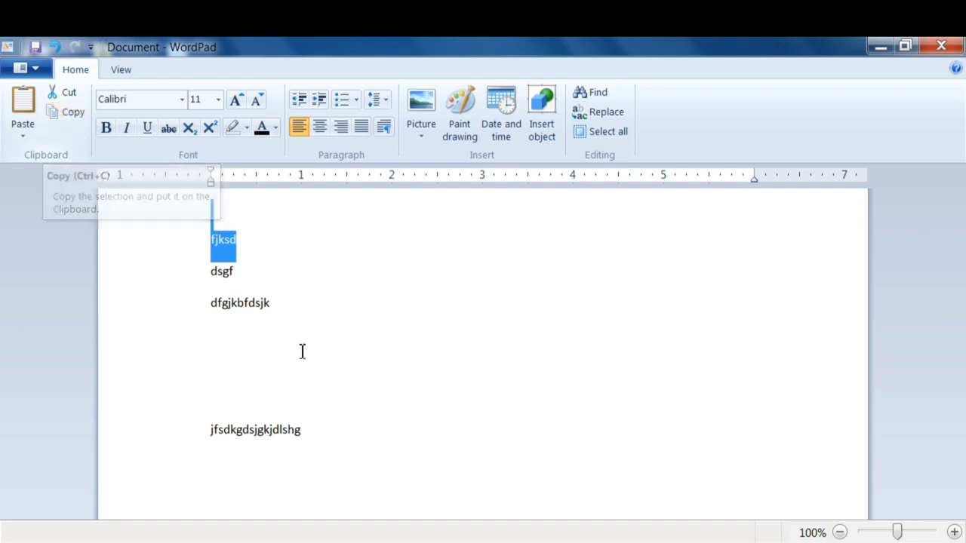
{"action": "right_click", "coordinate": [223, 248]}
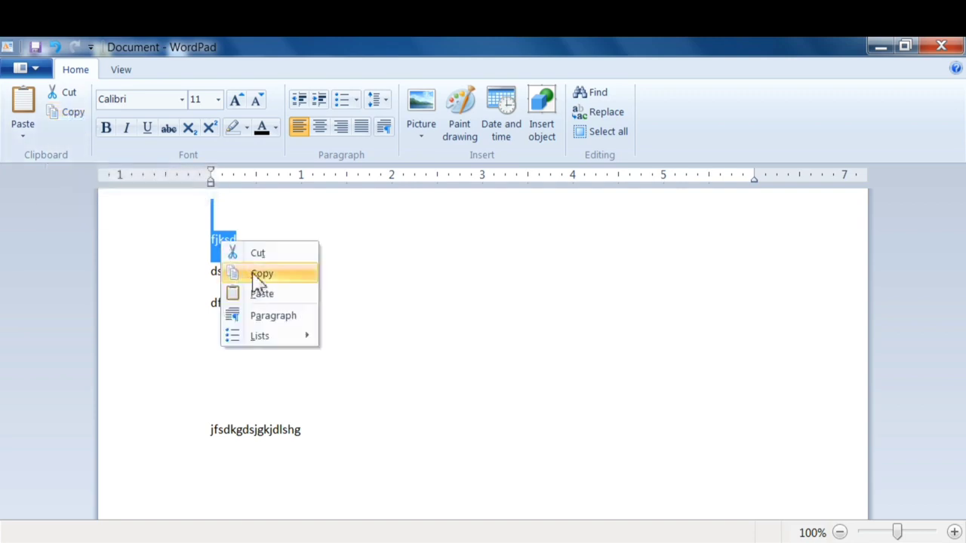
{"action": "left_click", "coordinate": [36, 316]}
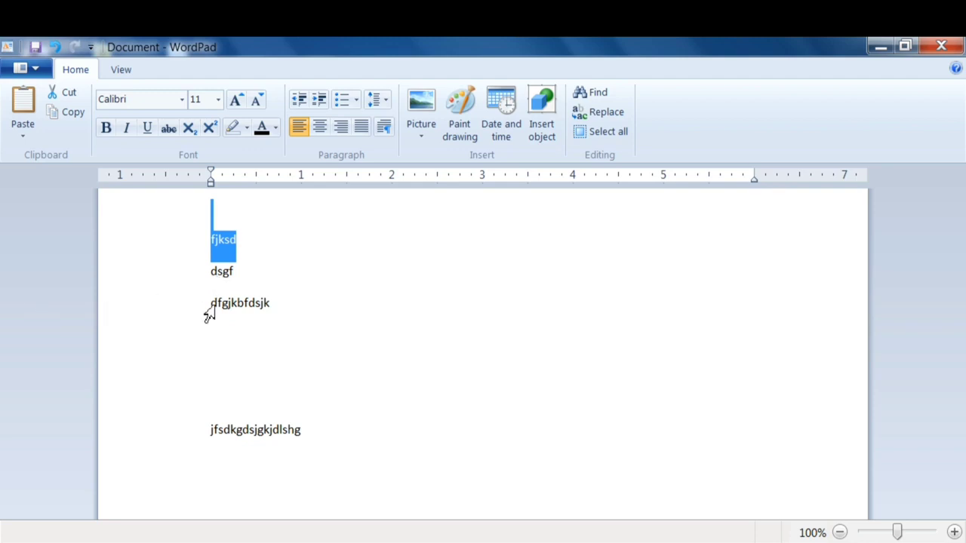
Step: Paste the copied text on a new line inserted below the line dfgjkbfdsjk
{"action": "left_click", "coordinate": [302, 305]}
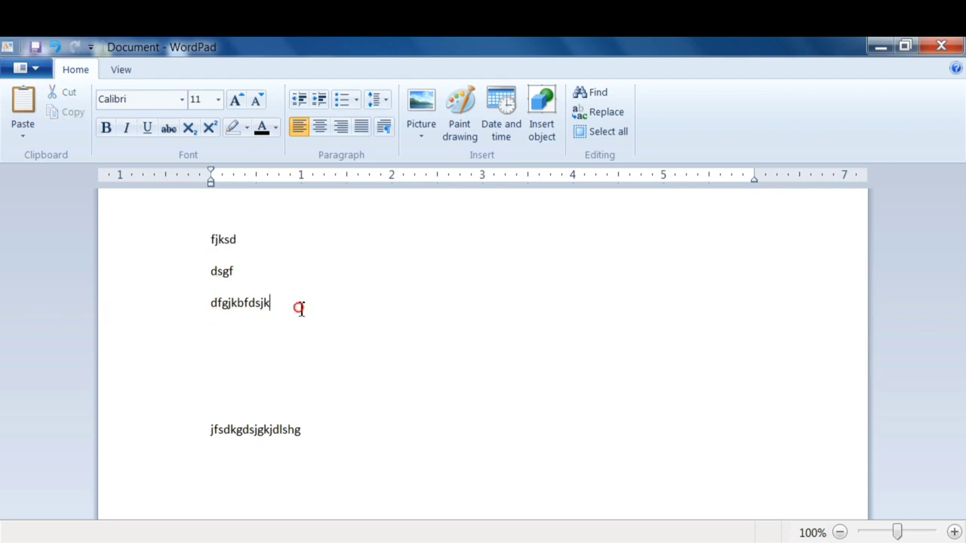
{"action": "key", "text": "Return"}
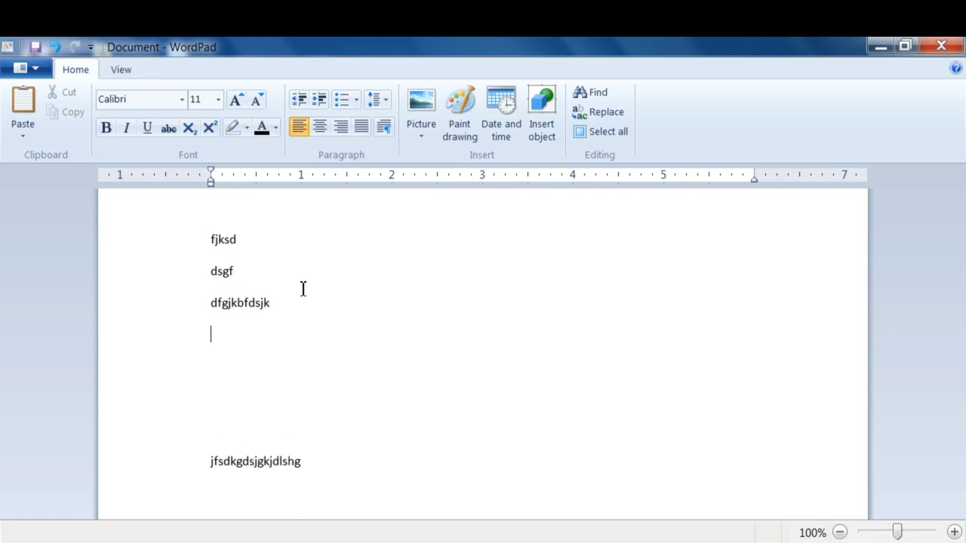
{"action": "right_click", "coordinate": [246, 338]}
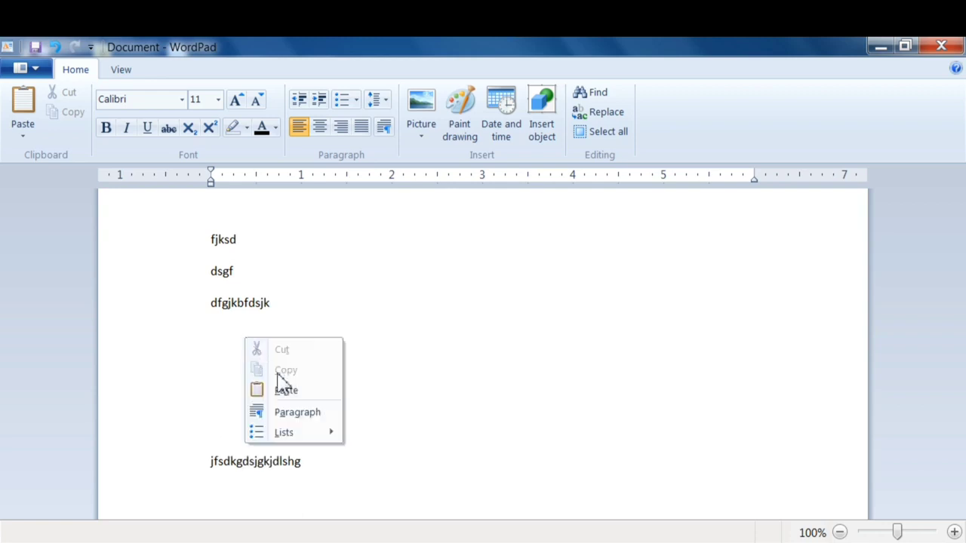
{"action": "left_click", "coordinate": [134, 349]}
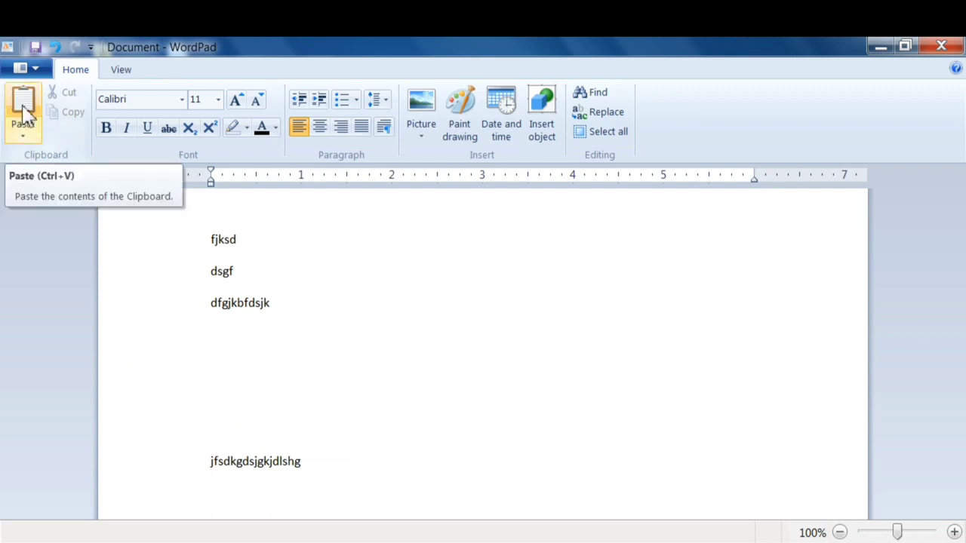
{"action": "double_click", "coordinate": [240, 347]}
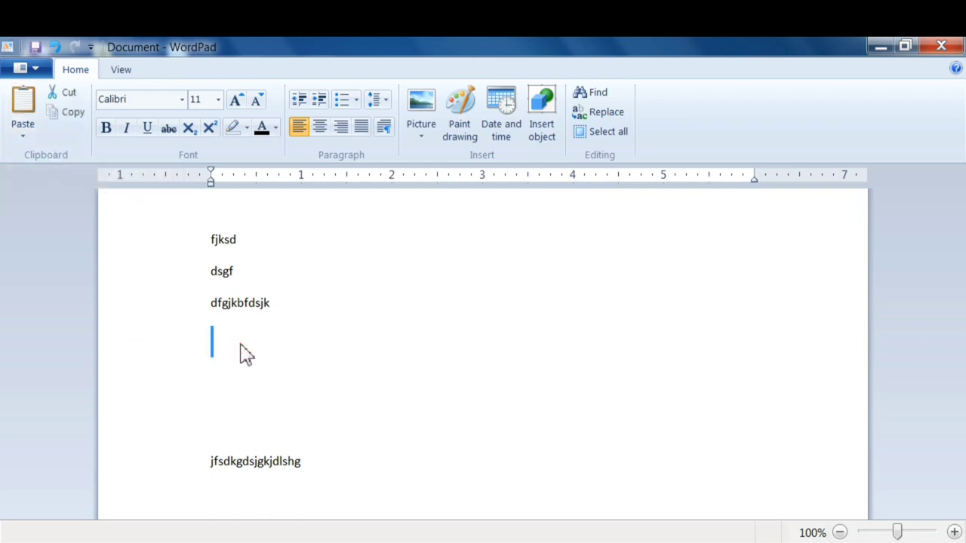
{"action": "key", "text": "ctrl+v"}
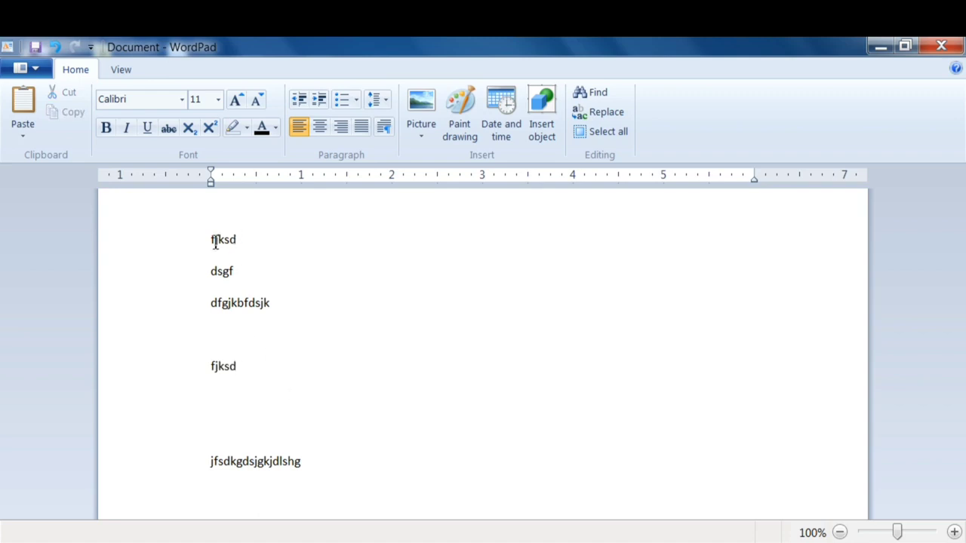
Step: Select the text from the first fjksd to the last line, then select the entire document, clearing each selection
{"action": "left_click_drag", "start_coordinate": [212, 239], "coordinate": [289, 488]}
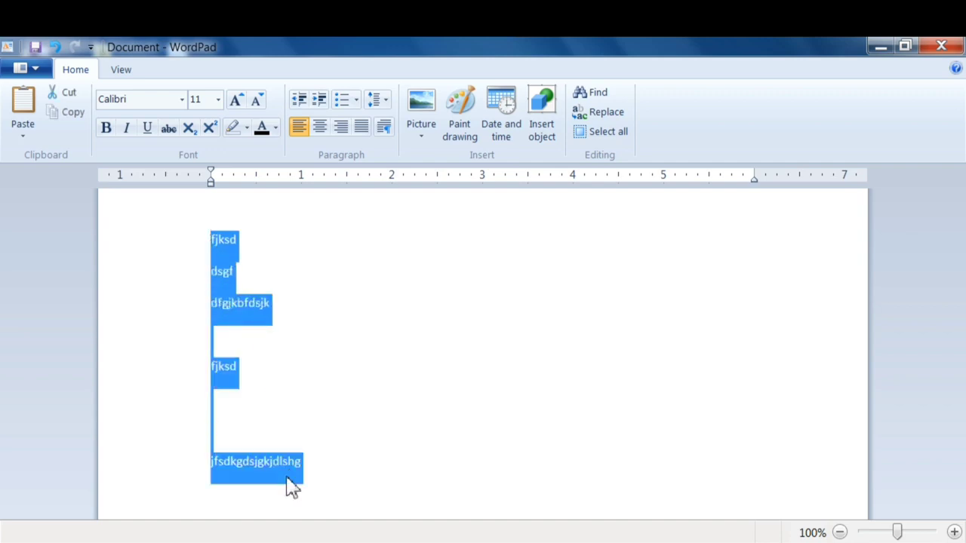
{"action": "left_click", "coordinate": [396, 373]}
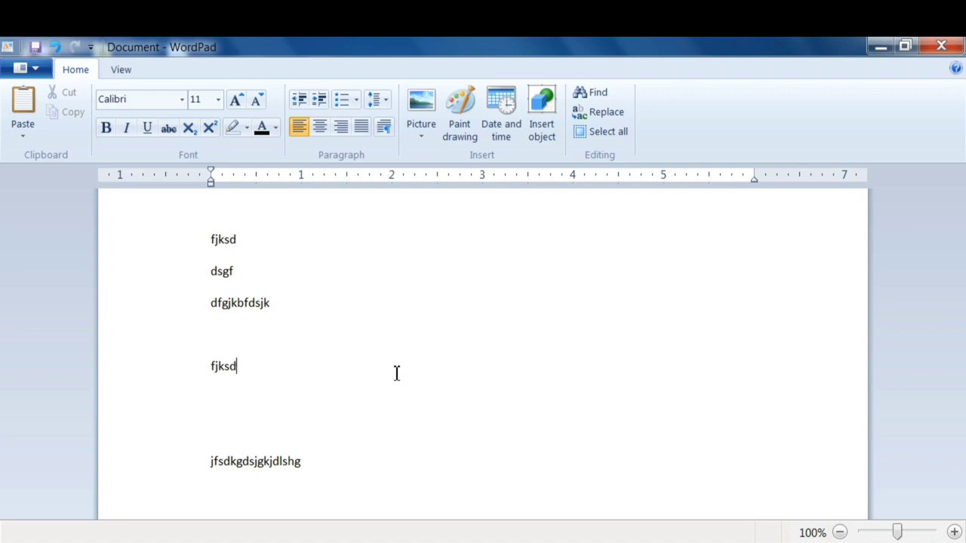
{"action": "key", "text": "ctrl+a"}
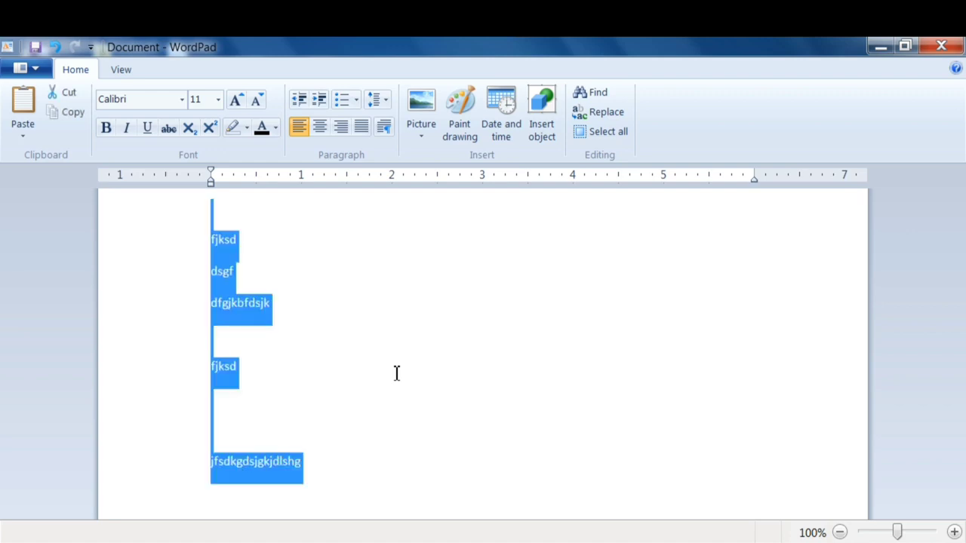
{"action": "left_click", "coordinate": [357, 435]}
Step: Select the last line, jfsdkgdsjgkjdlshg, one character at a time from its end to its start
{"action": "left_click", "coordinate": [317, 465]}
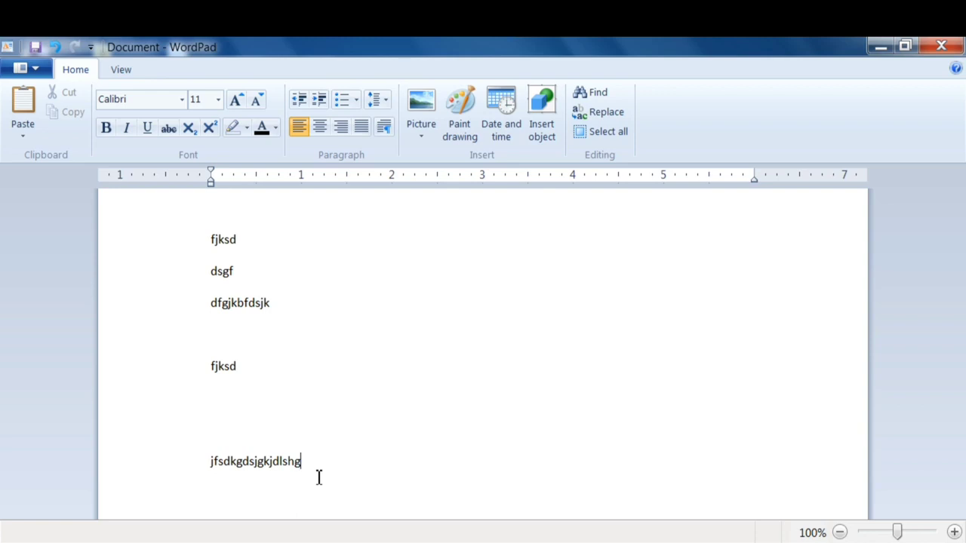
{"action": "key", "text": "shift+Left"}
{"action": "key", "text": "shift+Left"}
{"action": "key", "text": "shift+Left"}
{"action": "key", "text": "shift+Left"}
{"action": "key", "text": "shift+Left"}
{"action": "key", "text": "shift+Left"}
{"action": "key", "text": "shift+Left"}
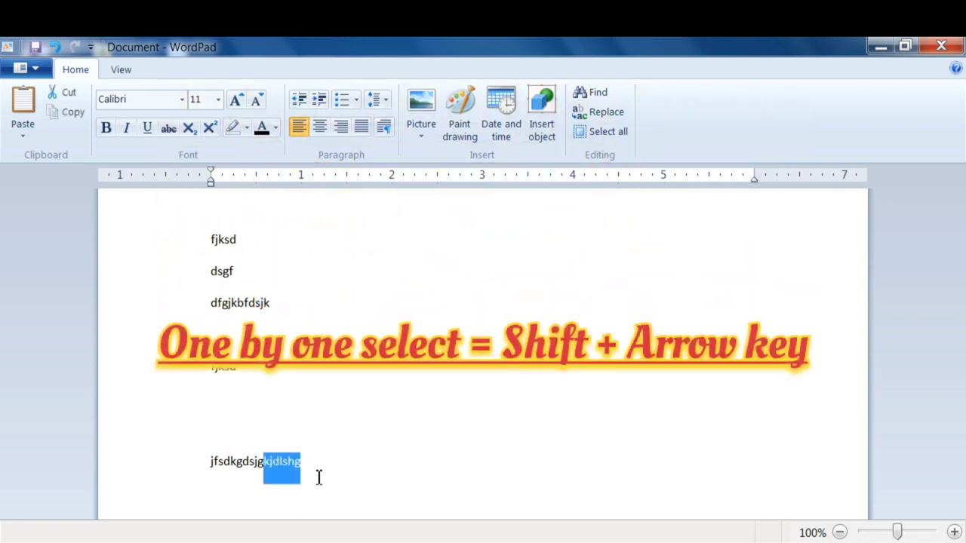
{"action": "key", "text": "shift+Left"}
{"action": "key", "text": "shift+Left"}
{"action": "key", "text": "shift+Left"}
{"action": "key", "text": "shift+Left"}
{"action": "key", "text": "shift+Left"}
{"action": "key", "text": "shift+Left"}
{"action": "key", "text": "shift+Left"}
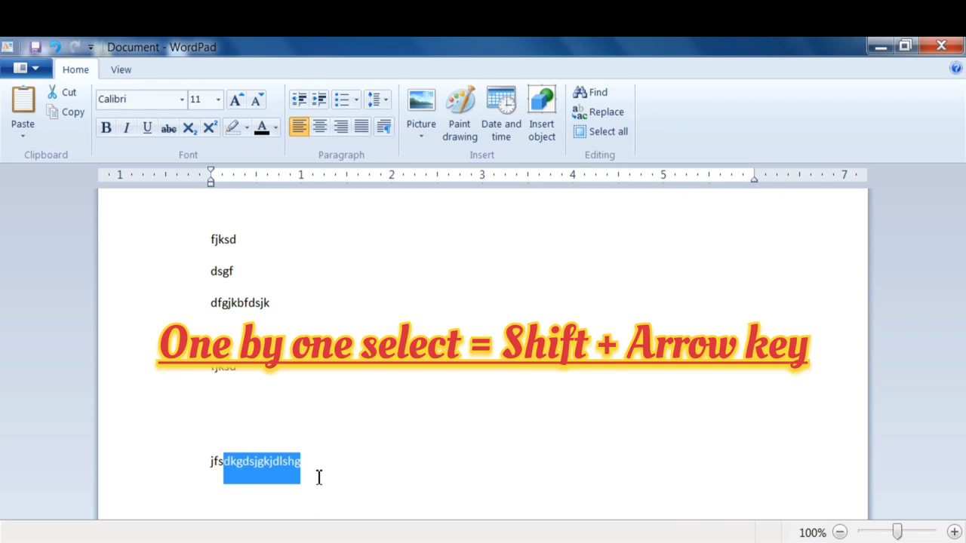
{"action": "key", "text": "shift+Left"}
{"action": "key", "text": "shift+Left"}
{"action": "key", "text": "shift+Left"}
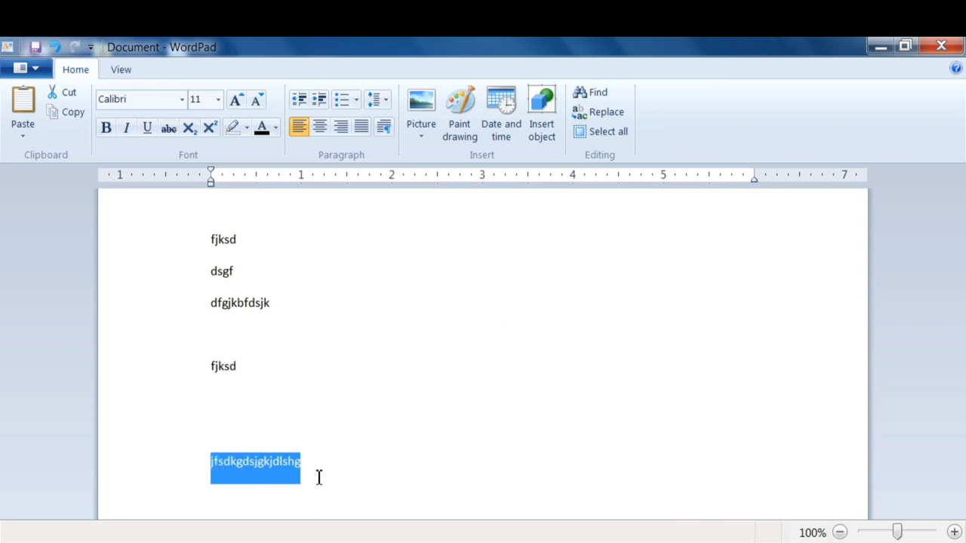
Step: Extend the selection upward line by line until it includes the first fjksd line
{"action": "key", "text": "shift+Up"}
{"action": "key", "text": "shift+Up"}
{"action": "key", "text": "shift+Up"}
{"action": "key", "text": "shift+Up"}
{"action": "key", "text": "shift+Up"}
{"action": "key", "text": "shift+Up"}
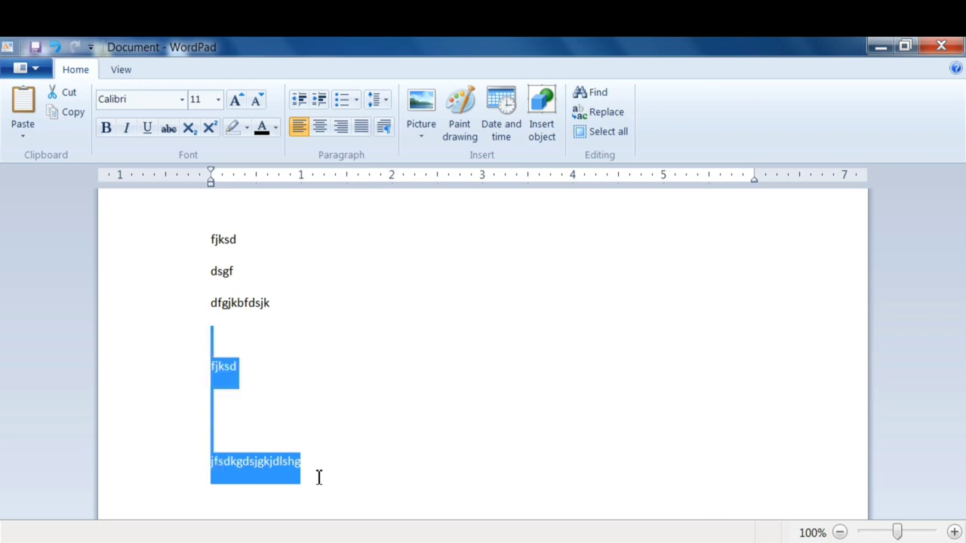
{"action": "key", "text": "shift+Up"}
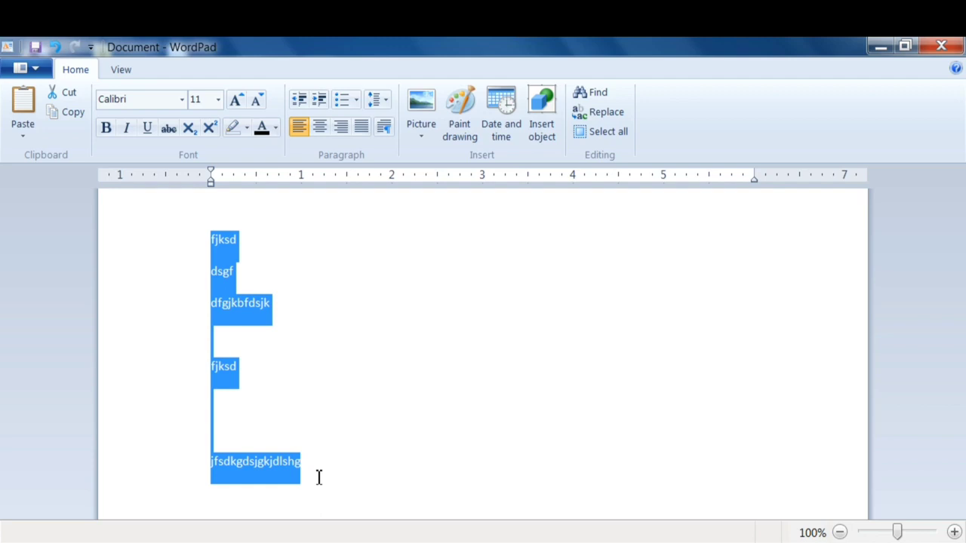
Step: Select the whole document at once from the page margin beside the text, and deselect it again
{"action": "left_click", "coordinate": [339, 409]}
{"action": "triple_click", "coordinate": [189, 225]}
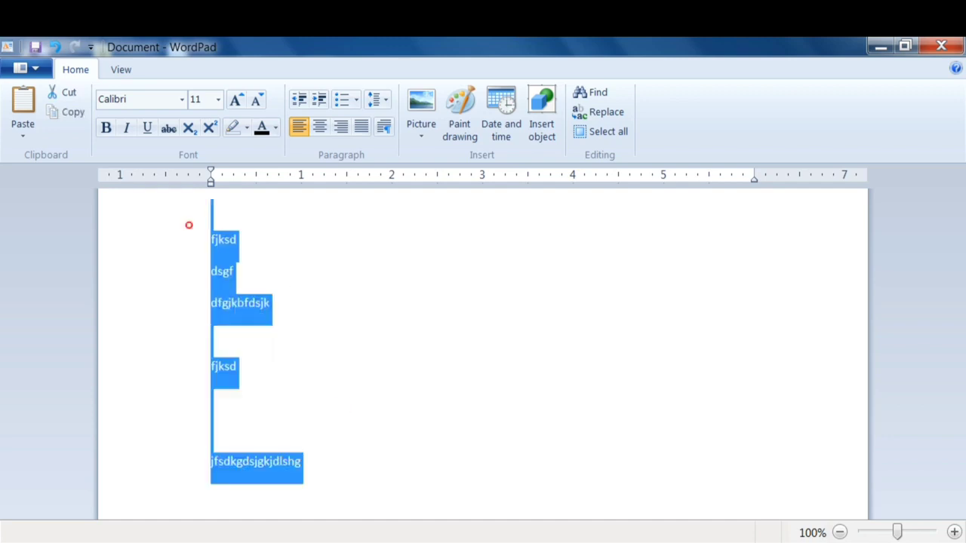
{"action": "left_click", "coordinate": [381, 408]}
Step: Replace all text in the document with three sample lines: fgjkdfklj, dfghsdg and fgjkdhjk
{"action": "key", "text": "ctrl+a"}
{"action": "key", "text": "Delete"}
{"action": "type", "text": "fgjk"}
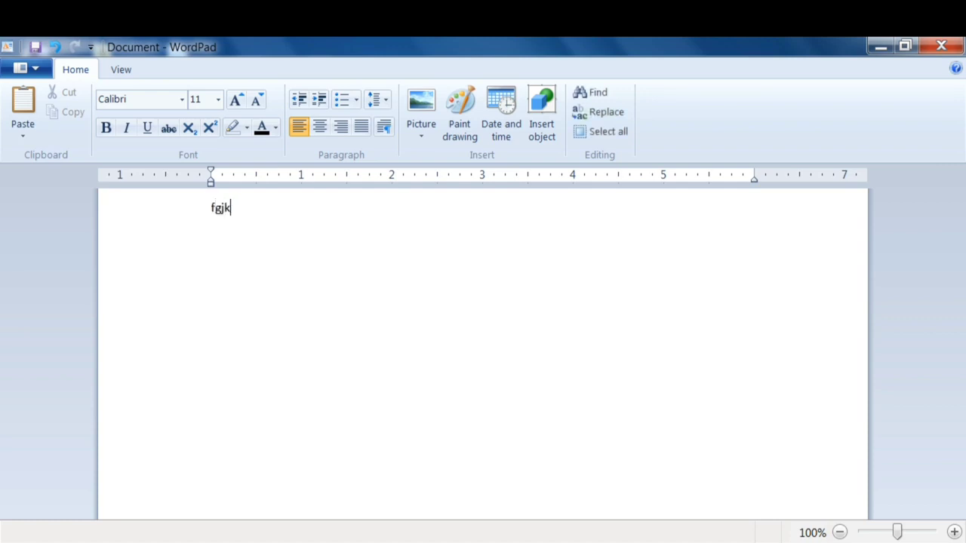
{"action": "type", "text": "dfklj"}
{"action": "key", "text": "Return"}
{"action": "type", "text": "dfghsdg"}
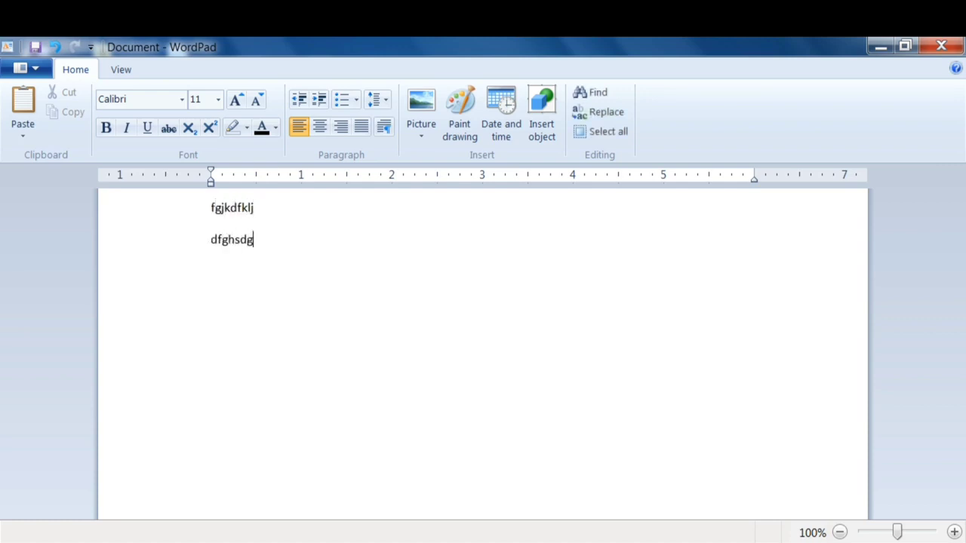
{"action": "key", "text": "Return"}
{"action": "type", "text": "fgjkdhjk"}
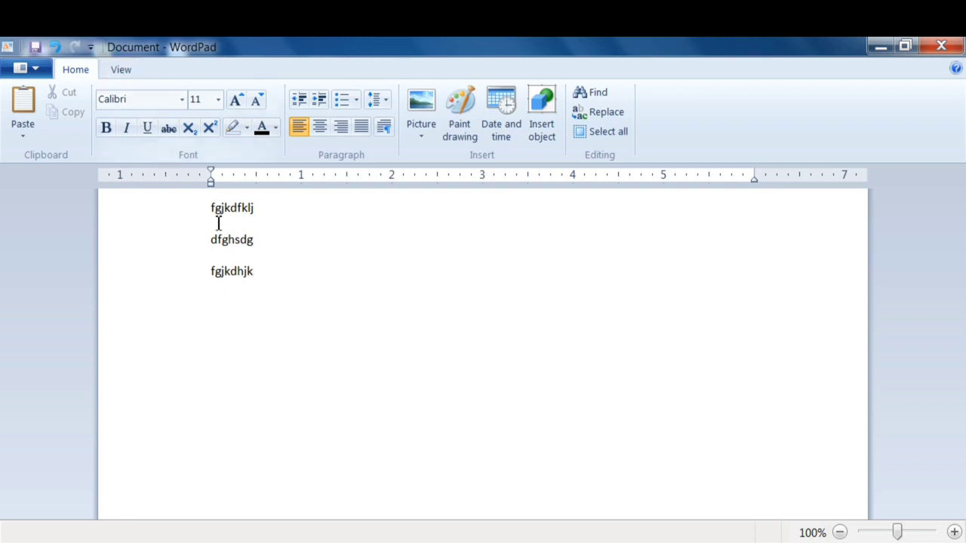
Step: Set the font of all three sample lines to Bodoni MT Poster Compressed
{"action": "left_click_drag", "start_coordinate": [334, 306], "coordinate": [216, 221]}
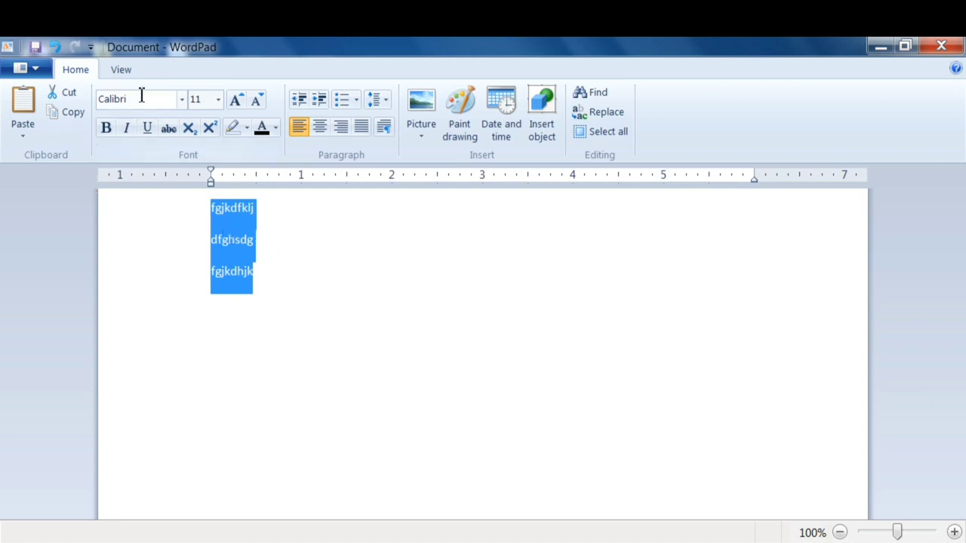
{"action": "left_click", "coordinate": [182, 100]}
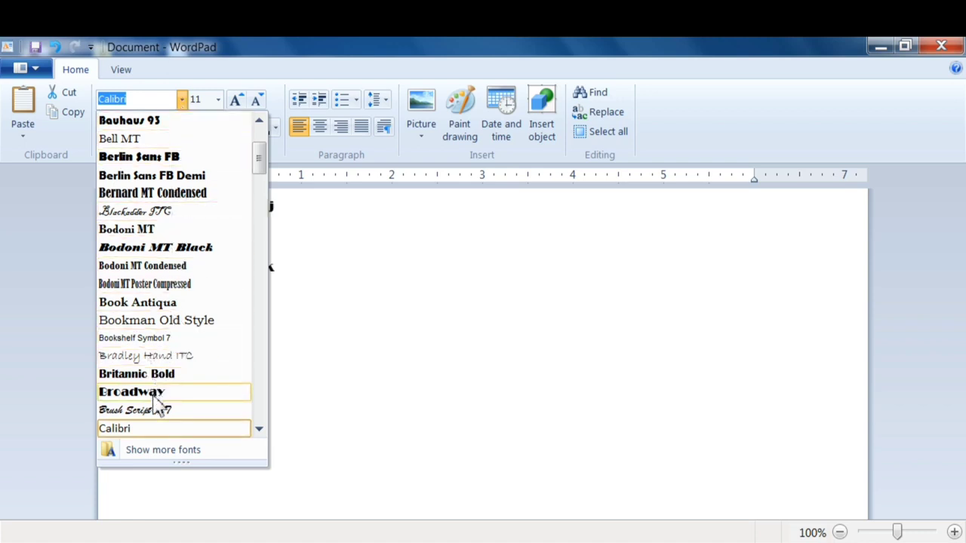
{"action": "left_click", "coordinate": [169, 284]}
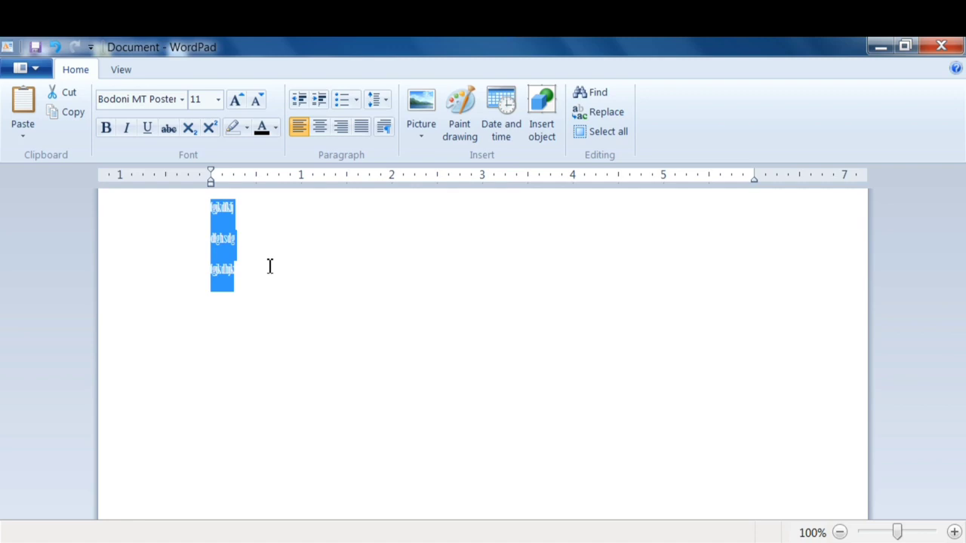
{"action": "left_click", "coordinate": [266, 283]}
Step: Set the font size of all three sample lines to 48, and deselect the text
{"action": "left_click_drag", "start_coordinate": [278, 317], "coordinate": [190, 204]}
{"action": "left_click", "coordinate": [320, 306]}
{"action": "left_click_drag", "start_coordinate": [313, 301], "coordinate": [195, 195]}
{"action": "left_click", "coordinate": [205, 103]}
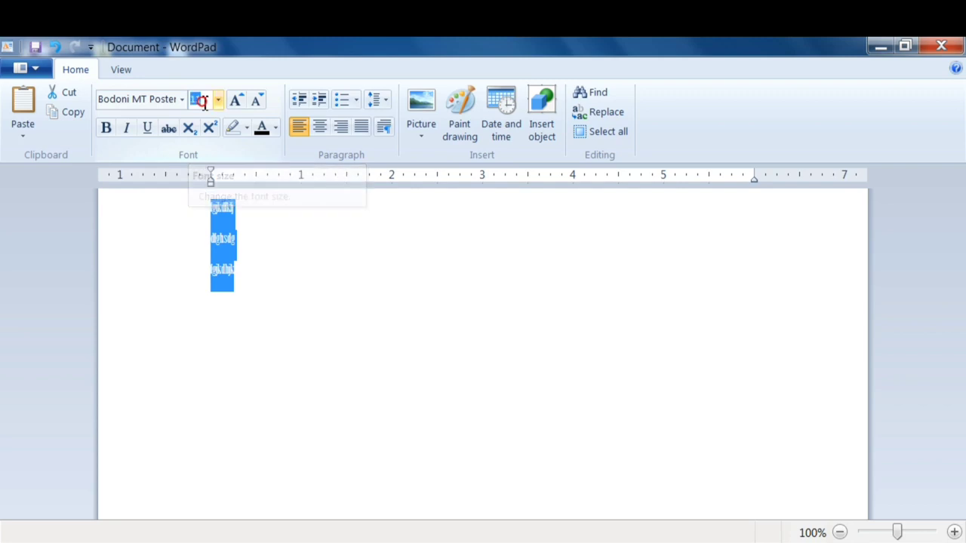
{"action": "left_click", "coordinate": [218, 100]}
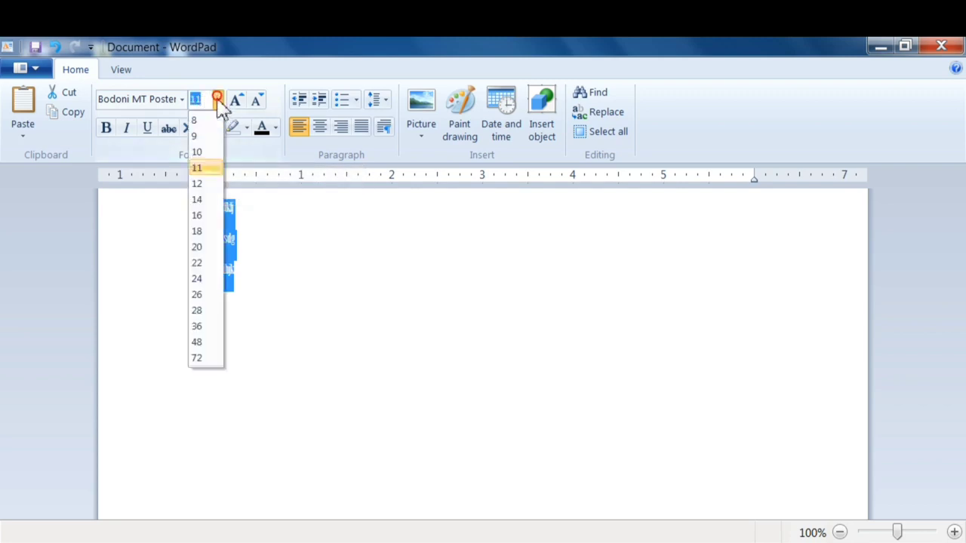
{"action": "left_click", "coordinate": [218, 343]}
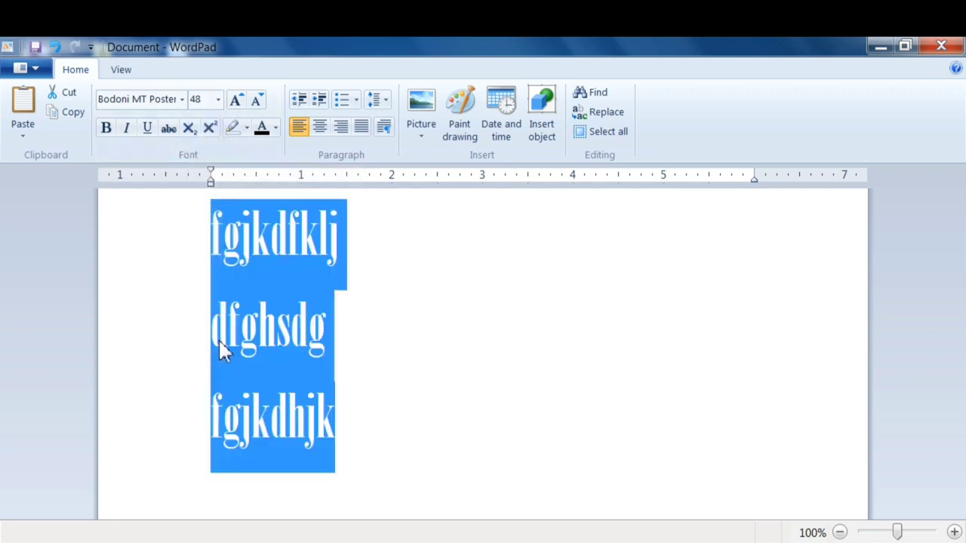
{"action": "left_click", "coordinate": [400, 359]}
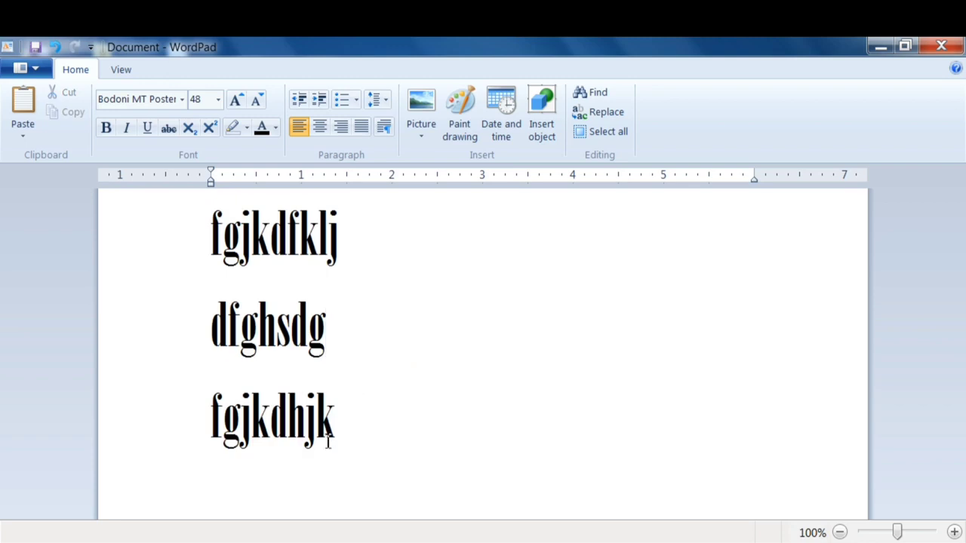
Step: Format all three sample lines as bold, italic, underlined and strikethrough, and deselect the text
{"action": "left_click_drag", "start_coordinate": [398, 445], "coordinate": [173, 236]}
{"action": "left_click", "coordinate": [107, 130]}
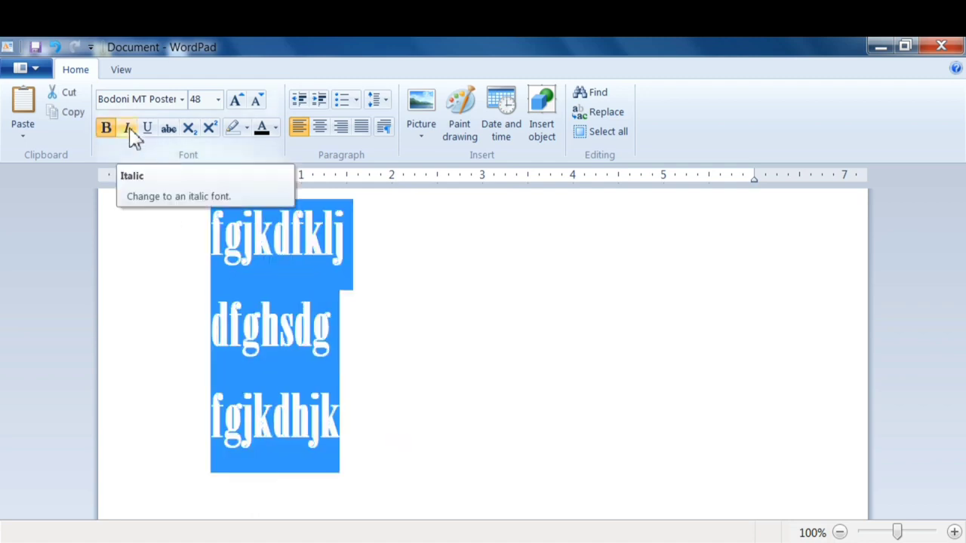
{"action": "left_click", "coordinate": [128, 129]}
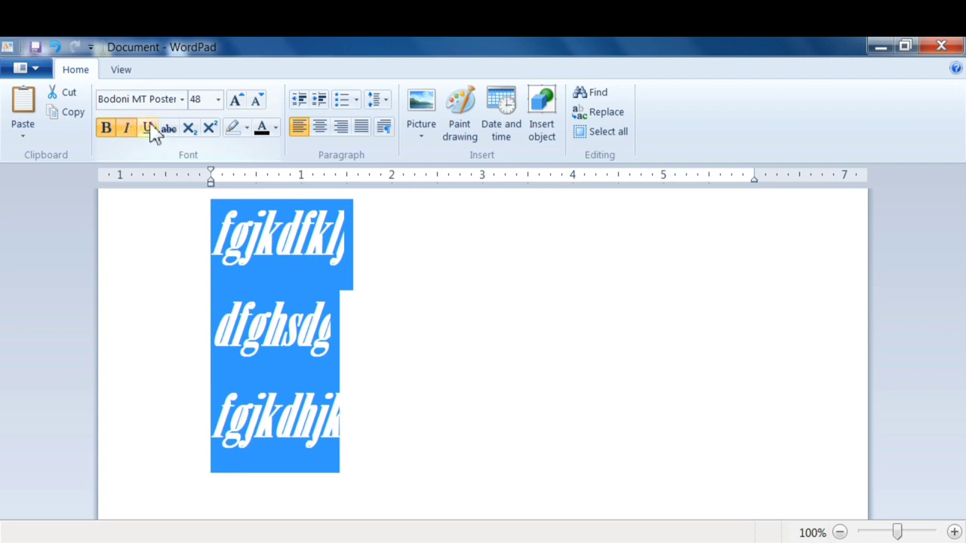
{"action": "left_click", "coordinate": [150, 129]}
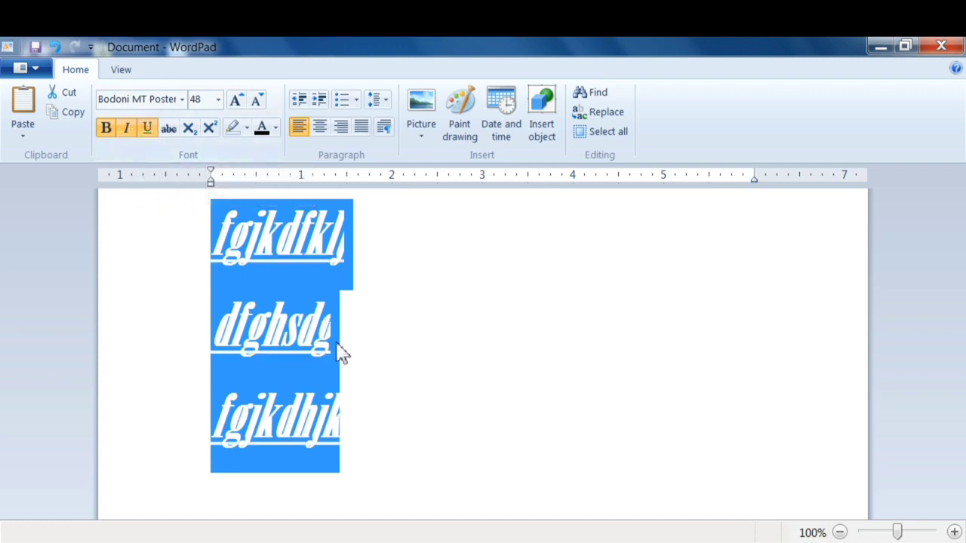
{"action": "left_click", "coordinate": [171, 130]}
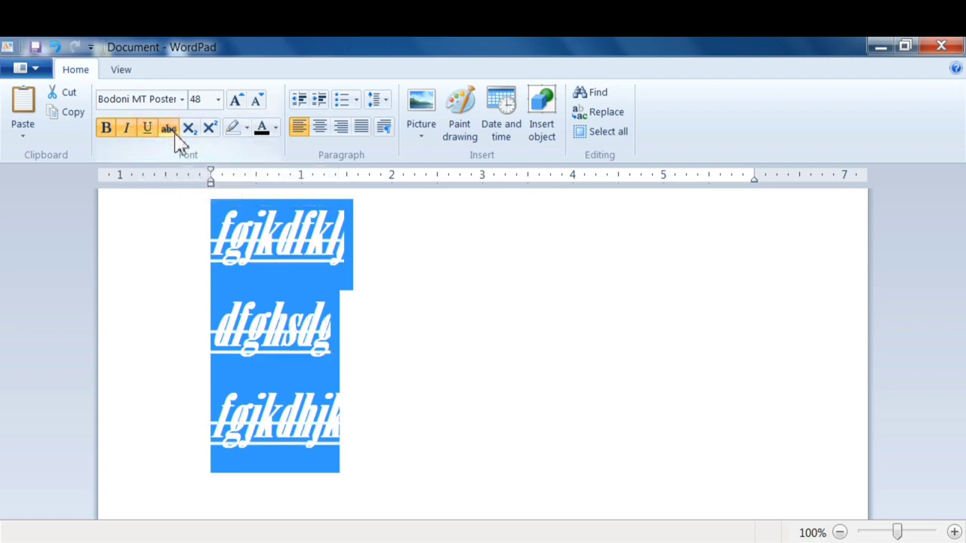
{"action": "left_click", "coordinate": [424, 390]}
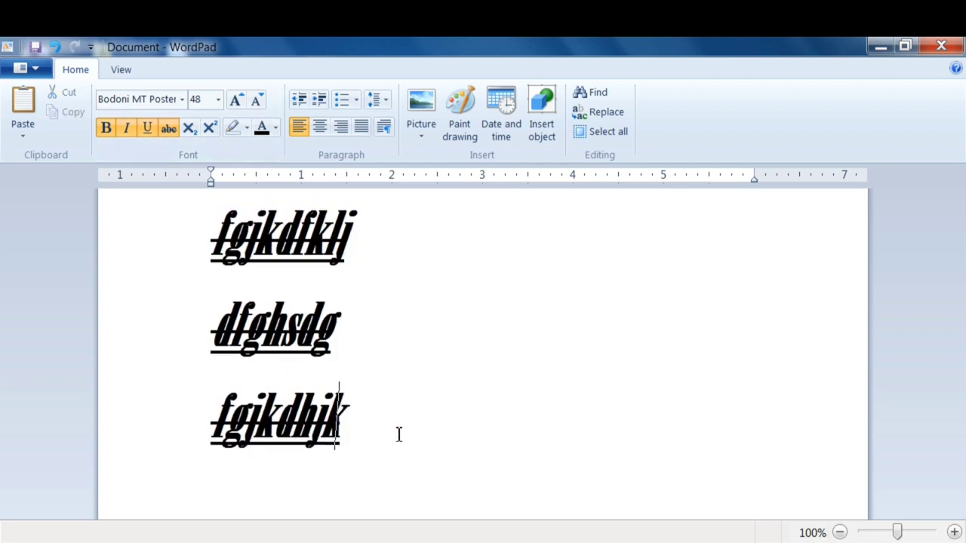
Step: Remove the strikethrough, underline, italic and bold formatting from all three sample lines, and deselect the text
{"action": "left_click_drag", "start_coordinate": [388, 430], "coordinate": [246, 263]}
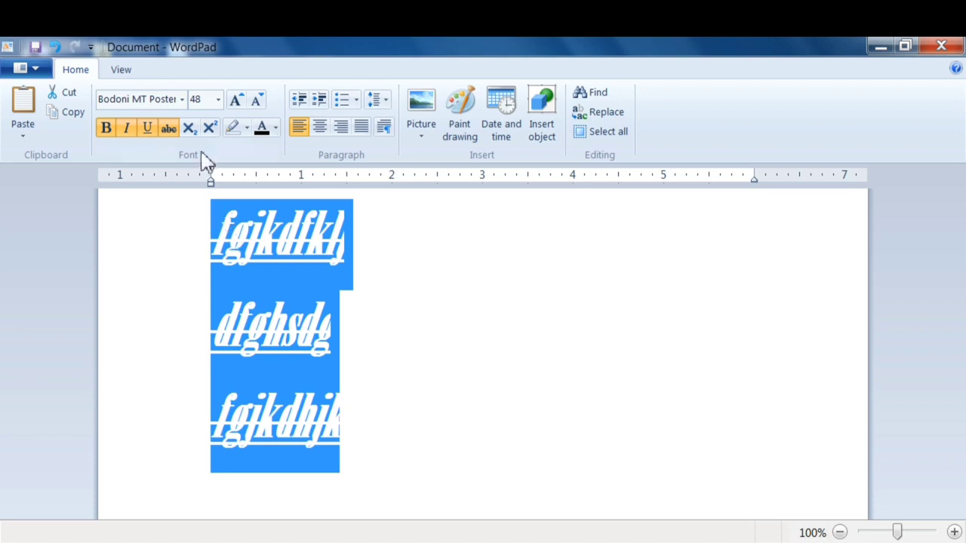
{"action": "left_click", "coordinate": [166, 130]}
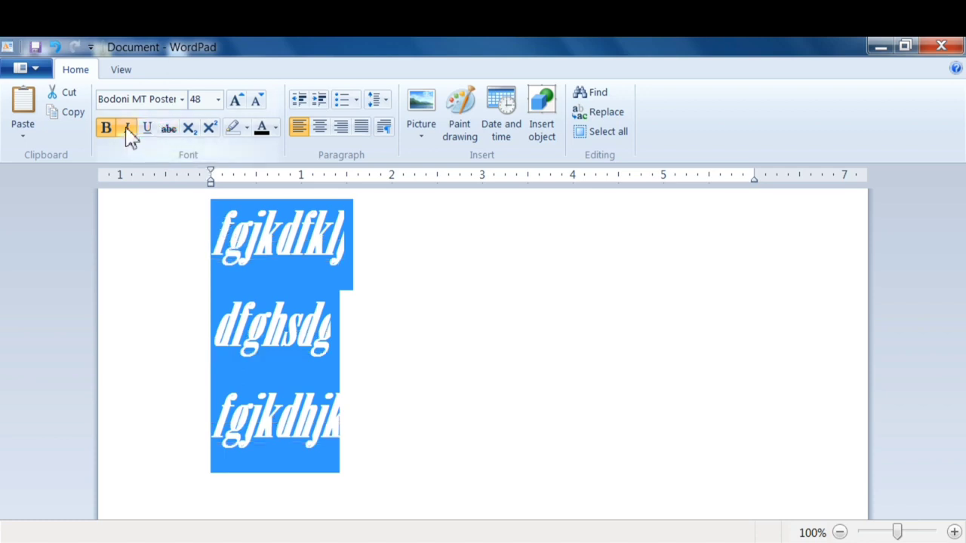
{"action": "left_click", "coordinate": [126, 129]}
{"action": "left_click", "coordinate": [107, 128]}
{"action": "left_click", "coordinate": [433, 370]}
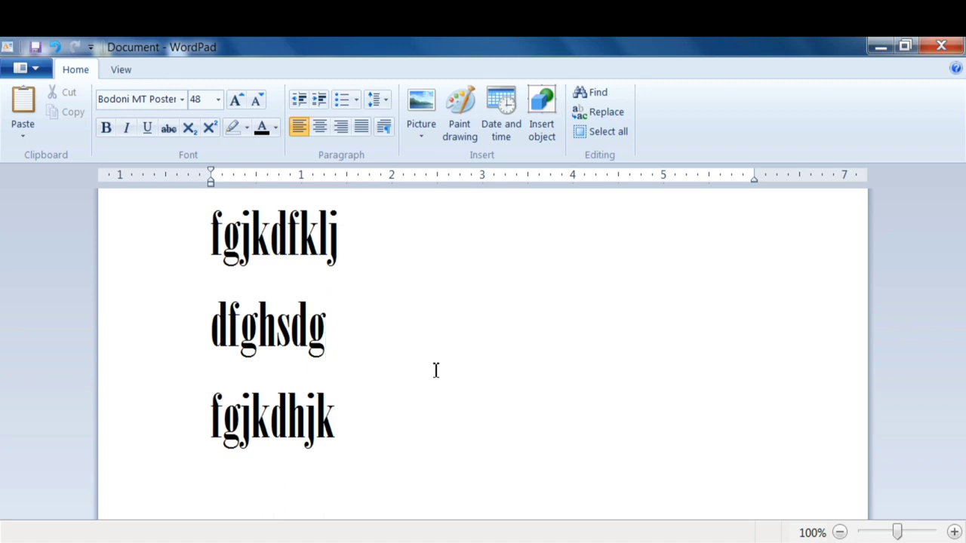
Step: Select all text in the document and format it as bold, italic and underlined
{"action": "key", "text": "ctrl+a"}
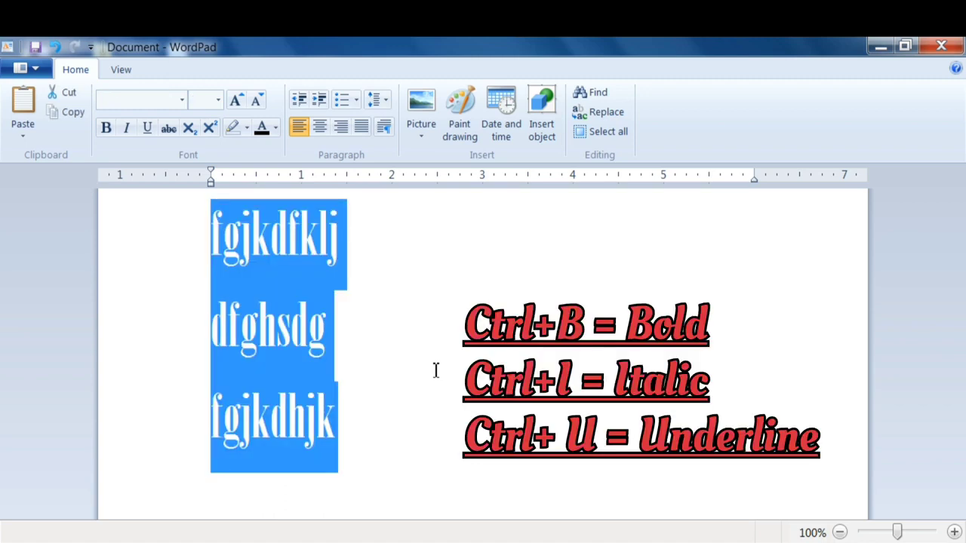
{"action": "key", "text": "ctrl+b"}
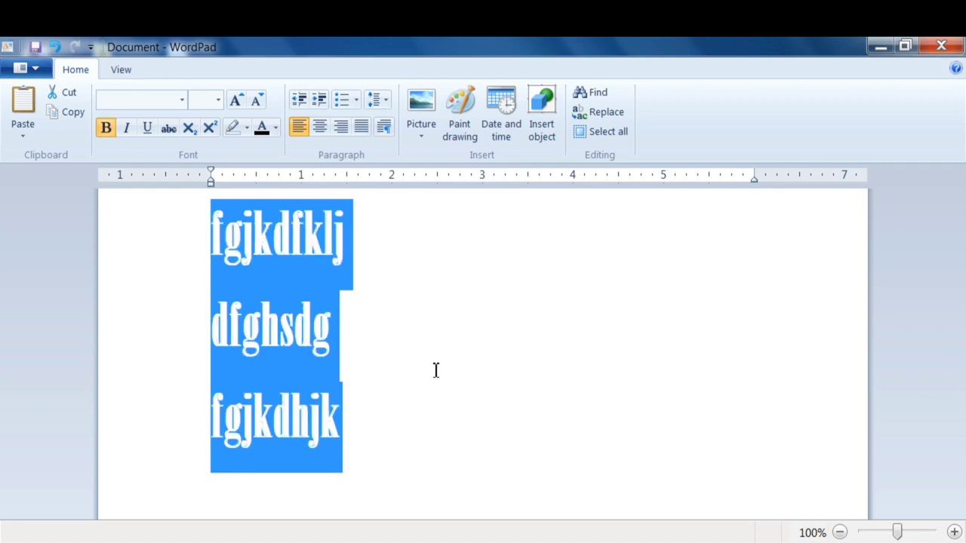
{"action": "key", "text": "ctrl+i"}
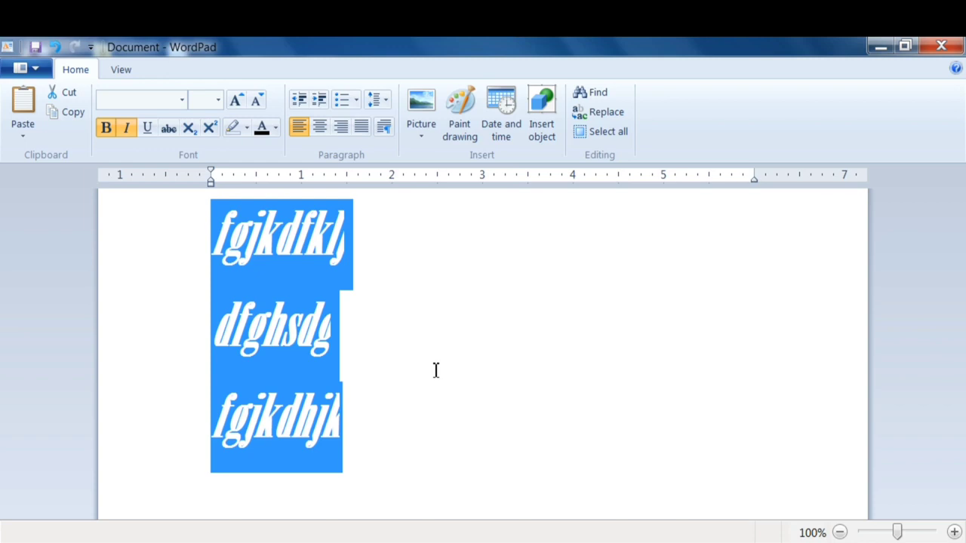
{"action": "key", "text": "ctrl+u"}
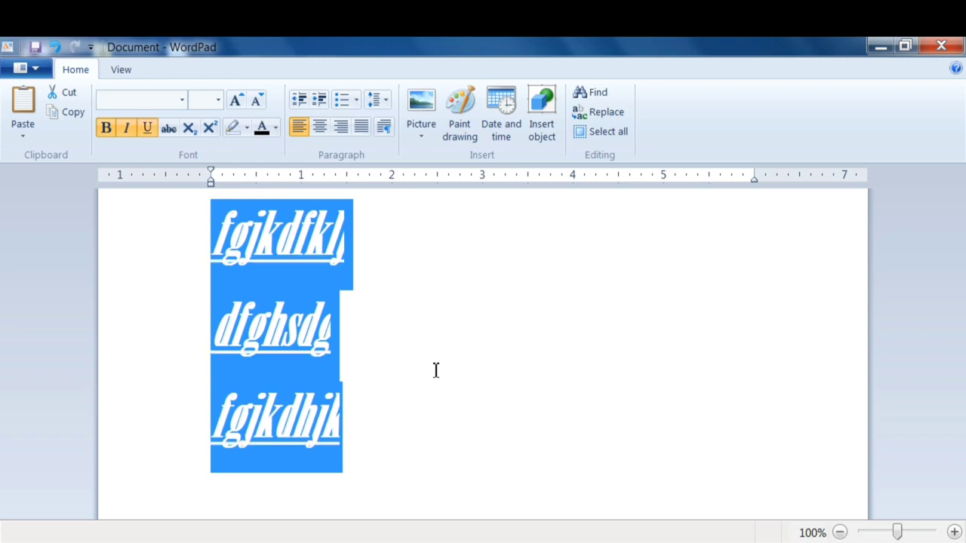
Step: Remove the bold, italic and underline formatting from the selected text, and deselect it
{"action": "key", "text": "ctrl+b"}
{"action": "key", "text": "ctrl+i"}
{"action": "key", "text": "ctrl+u"}
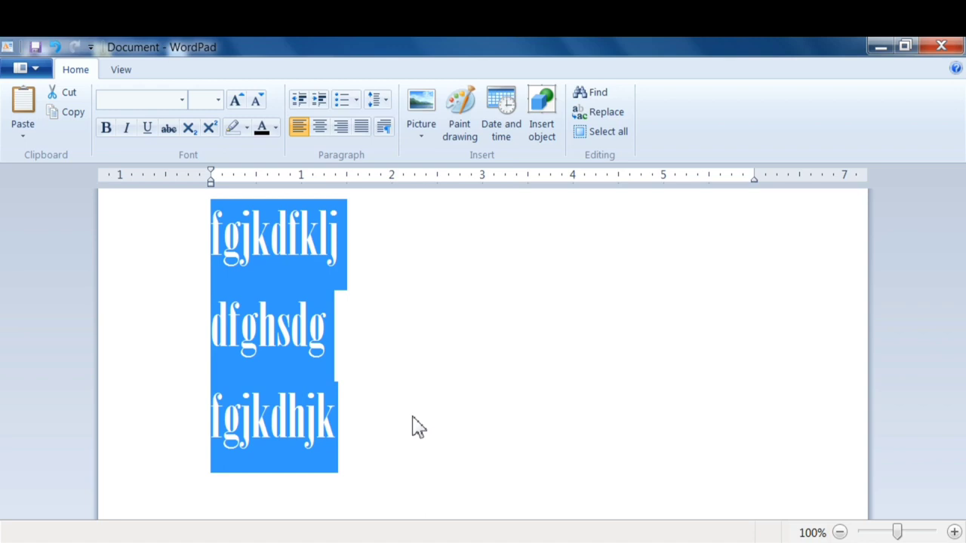
{"action": "left_click", "coordinate": [362, 374]}
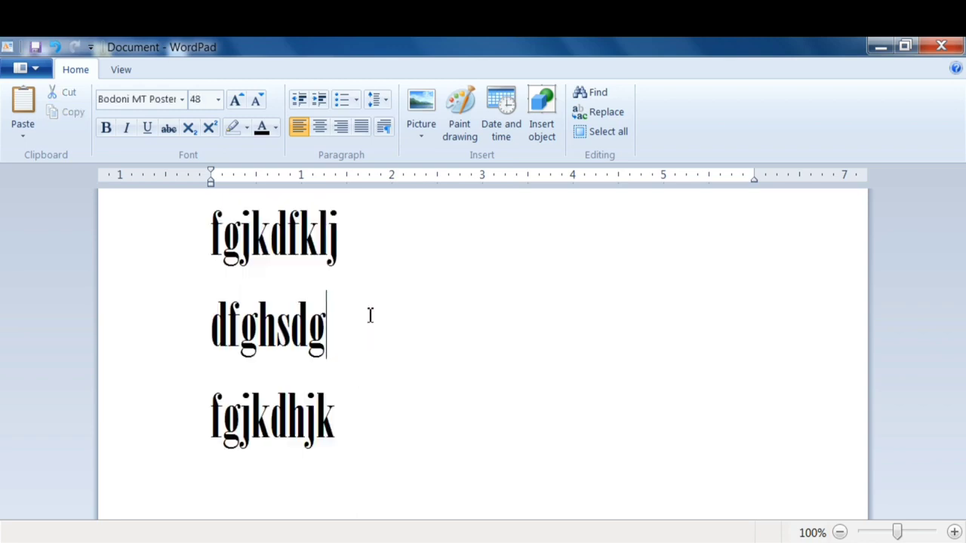
Step: Set the text color of all three sample lines to red, and deselect the text
{"action": "left_click", "coordinate": [365, 444]}
{"action": "left_click_drag", "start_coordinate": [365, 444], "coordinate": [211, 227]}
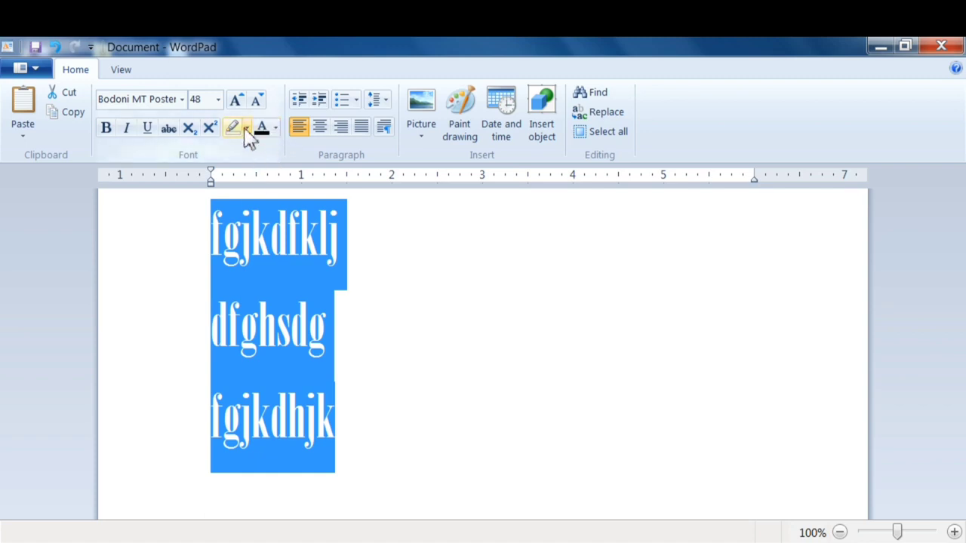
{"action": "left_click", "coordinate": [276, 128]}
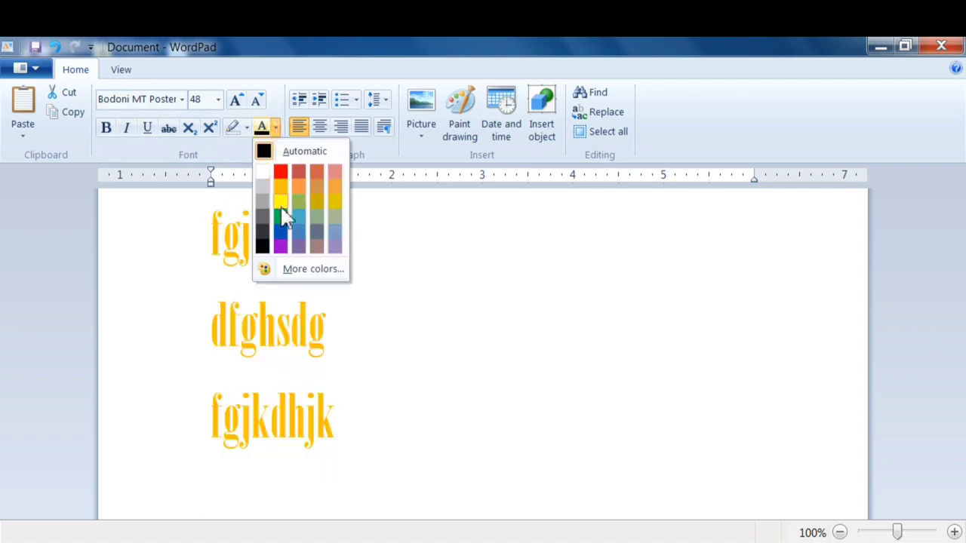
{"action": "left_click", "coordinate": [282, 174]}
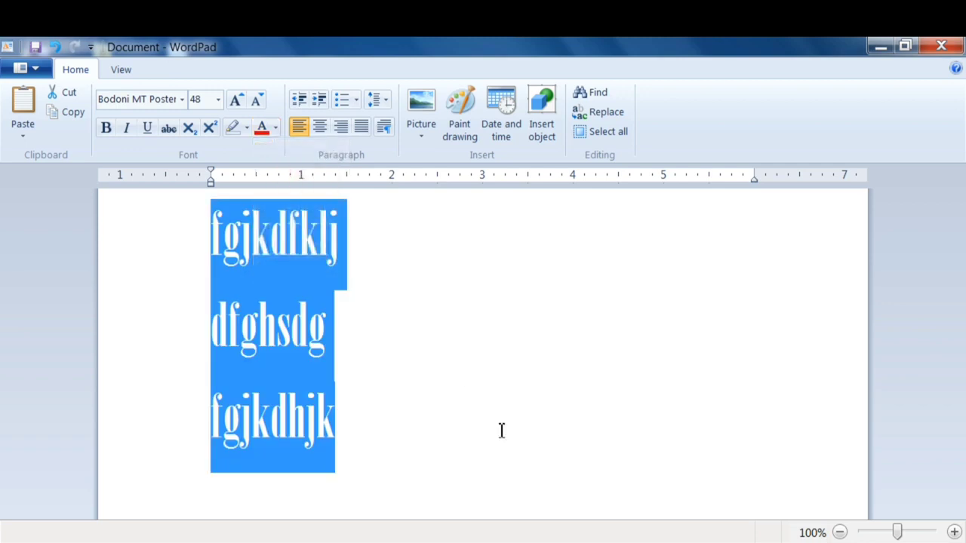
{"action": "left_click", "coordinate": [498, 438]}
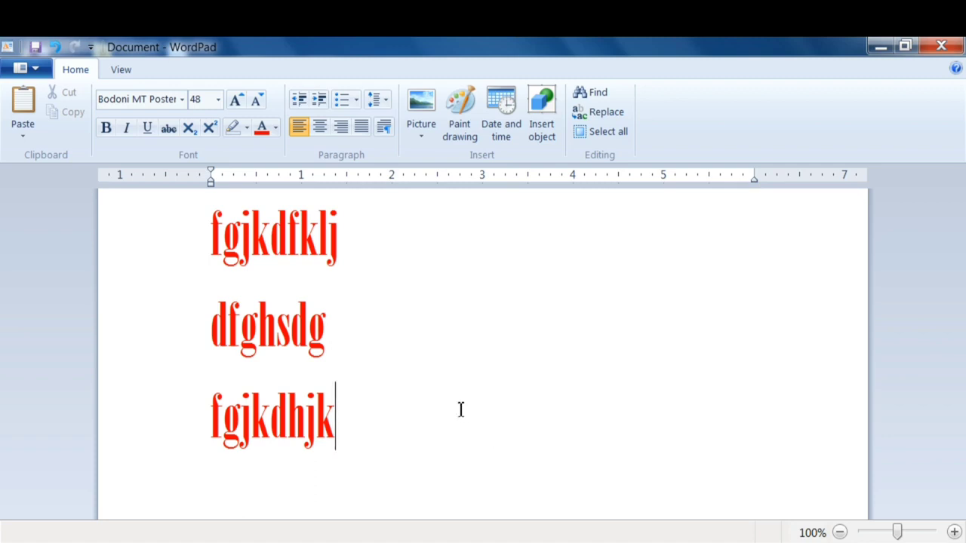
Step: Highlight all three sample lines in yellow, and deselect the text
{"action": "left_click_drag", "start_coordinate": [366, 434], "coordinate": [238, 223]}
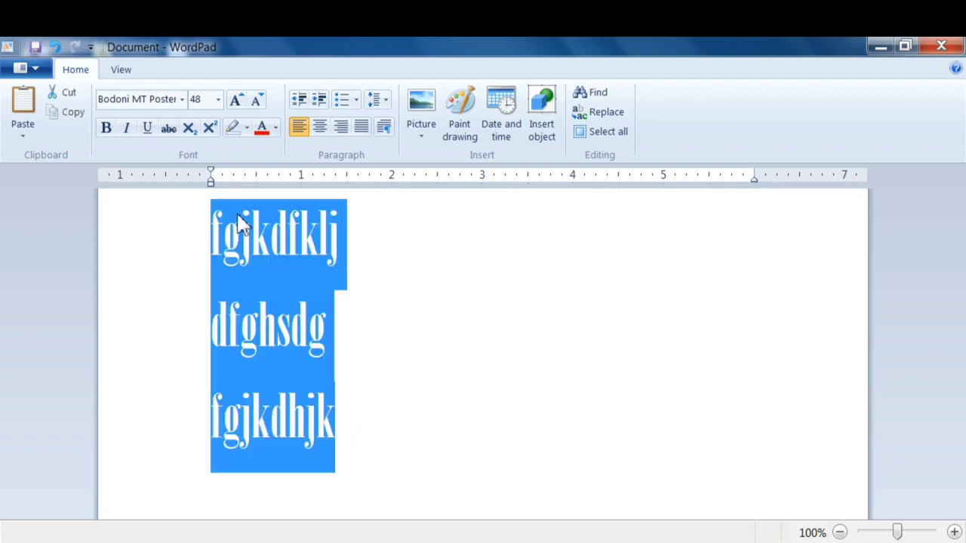
{"action": "left_click", "coordinate": [246, 130]}
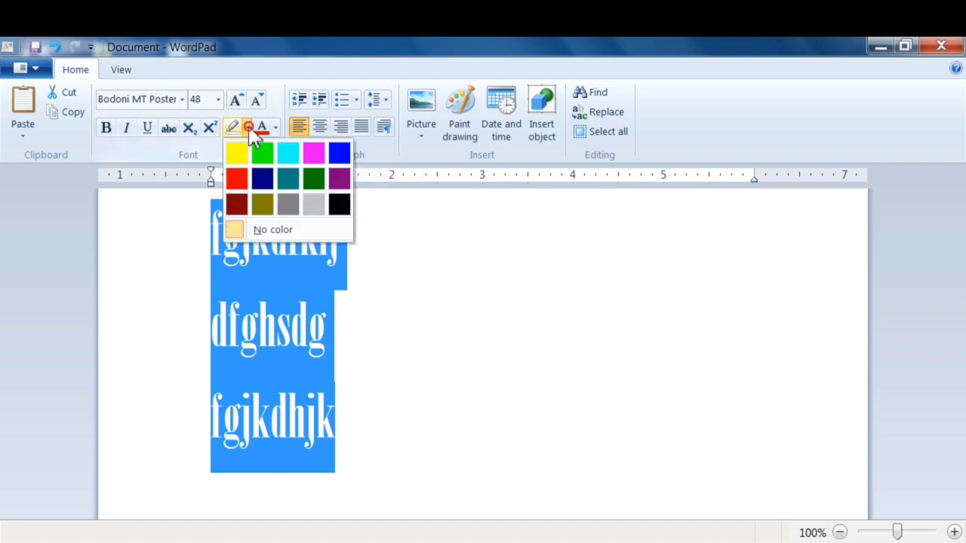
{"action": "left_click", "coordinate": [237, 154]}
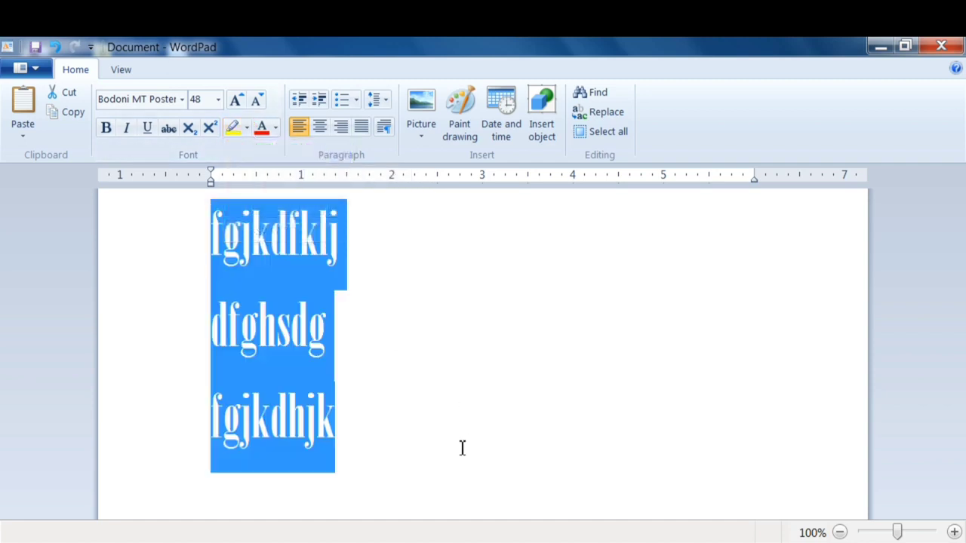
{"action": "left_click", "coordinate": [459, 444]}
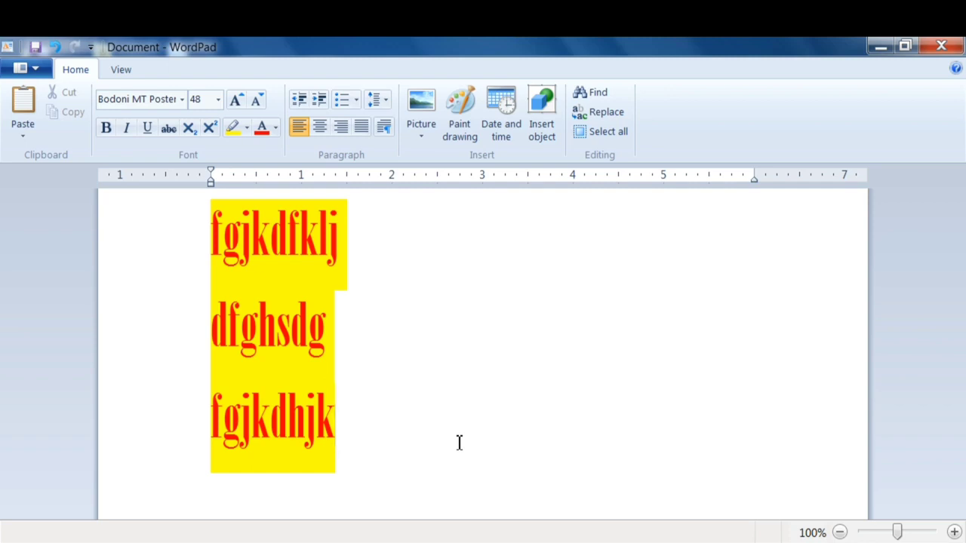
Step: Set the highlight of all three sample lines to No color, and deselect the text
{"action": "left_click_drag", "start_coordinate": [426, 453], "coordinate": [151, 259]}
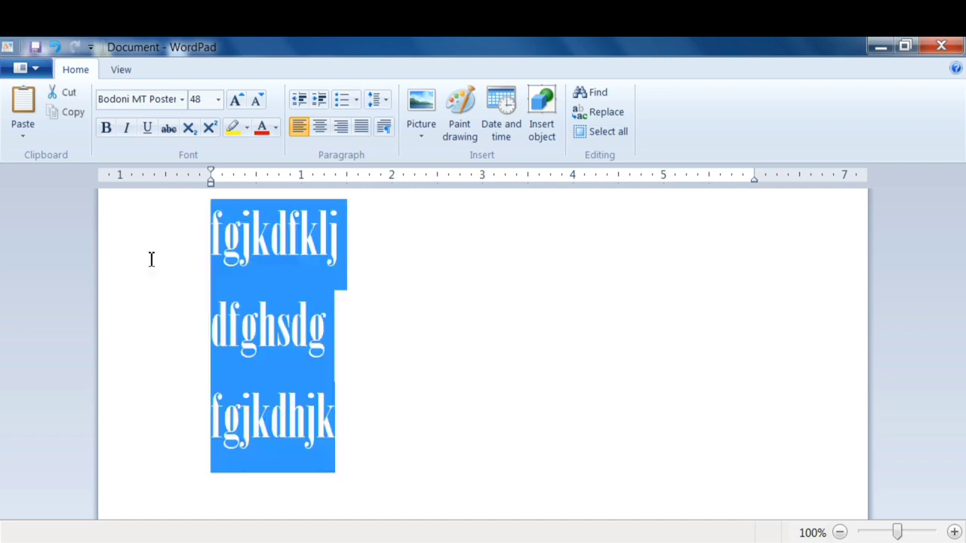
{"action": "left_click", "coordinate": [247, 128]}
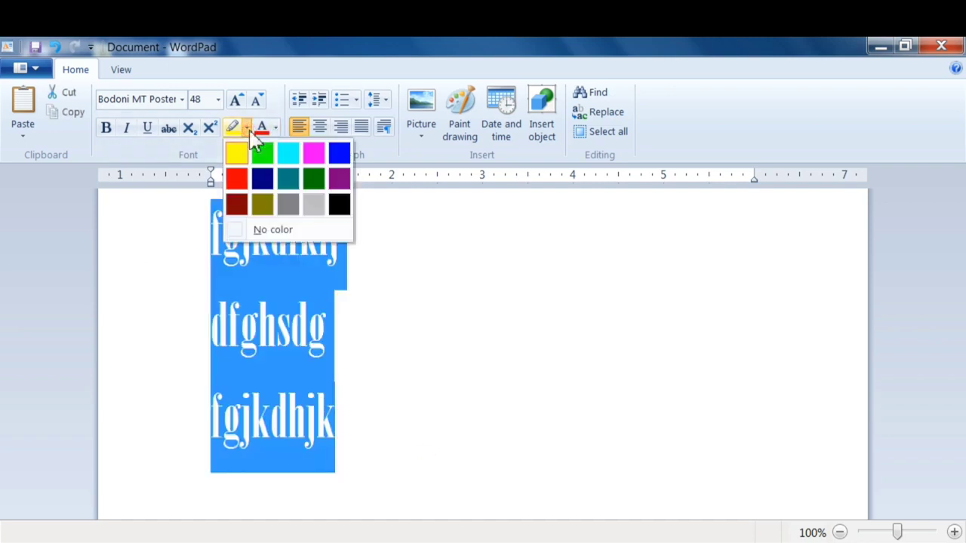
{"action": "left_click", "coordinate": [260, 234]}
{"action": "left_click", "coordinate": [404, 409]}
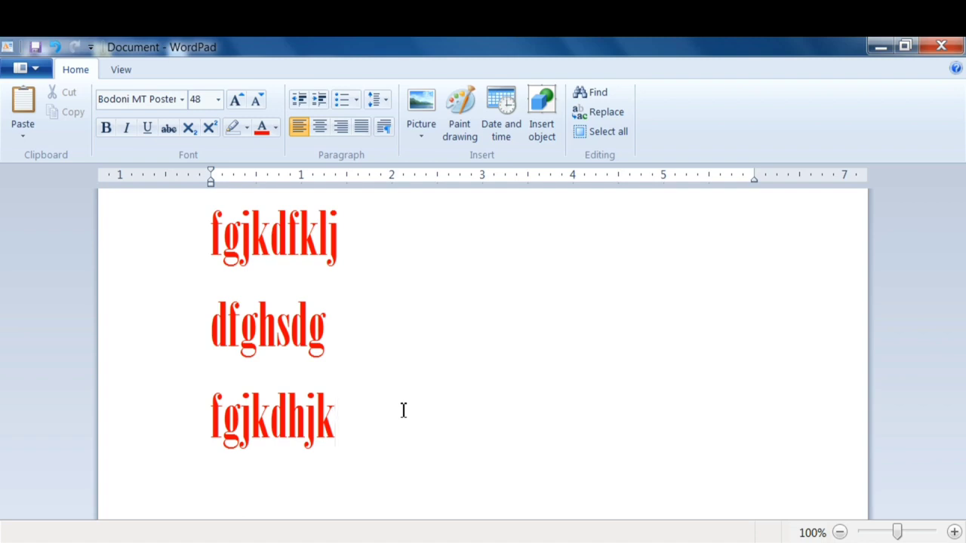
Step: Grow the font of all three sample lines to size 90, and shrink it back to 48
{"action": "left_click_drag", "start_coordinate": [375, 453], "coordinate": [209, 234]}
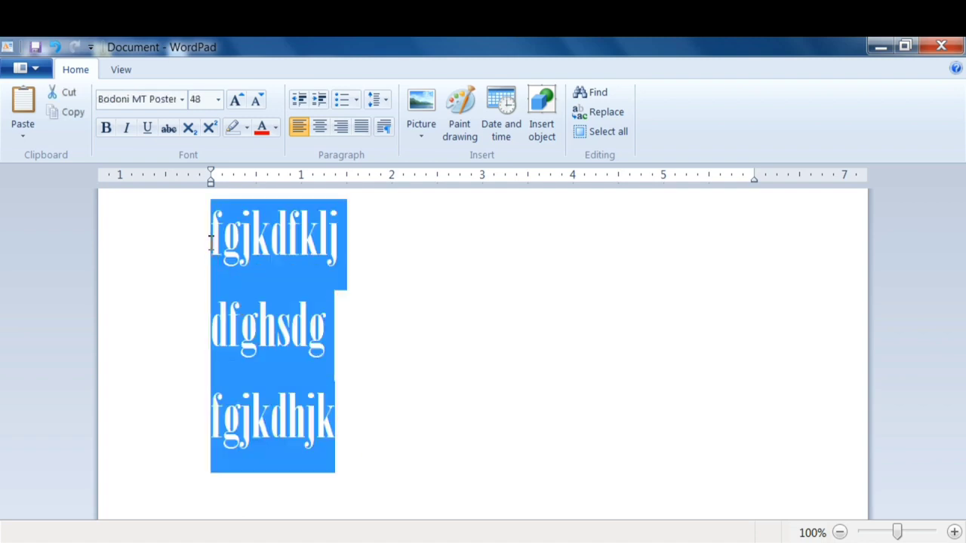
{"action": "left_click", "coordinate": [237, 101]}
{"action": "left_click", "coordinate": [237, 102]}
{"action": "left_click", "coordinate": [237, 101]}
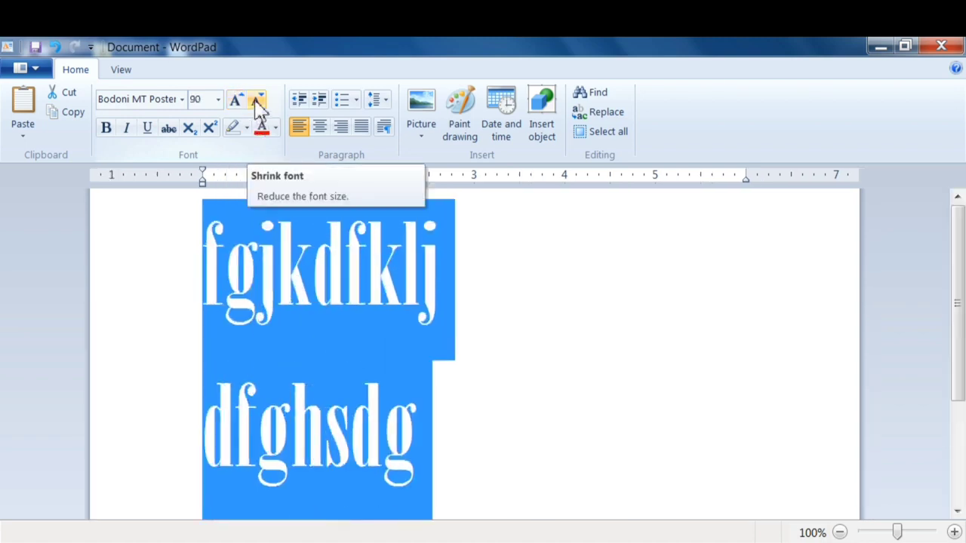
{"action": "left_click", "coordinate": [257, 106]}
{"action": "left_click", "coordinate": [257, 106]}
{"action": "left_click", "coordinate": [257, 106]}
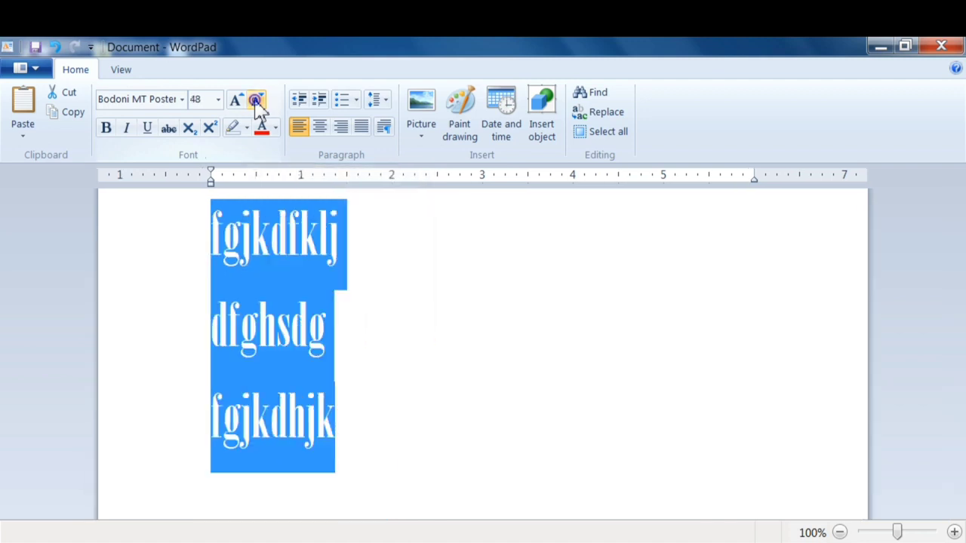
Step: Grow the selected lines' font to 90 and shrink it back to 48 two more times, and deselect the text
{"action": "left_click", "coordinate": [238, 104]}
{"action": "left_click", "coordinate": [237, 103]}
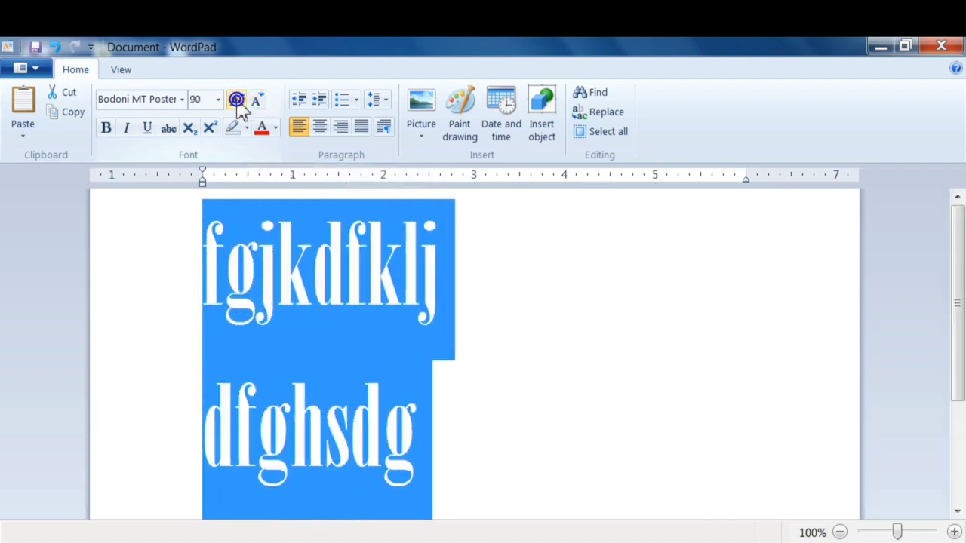
{"action": "left_click", "coordinate": [256, 103]}
{"action": "left_click", "coordinate": [256, 103]}
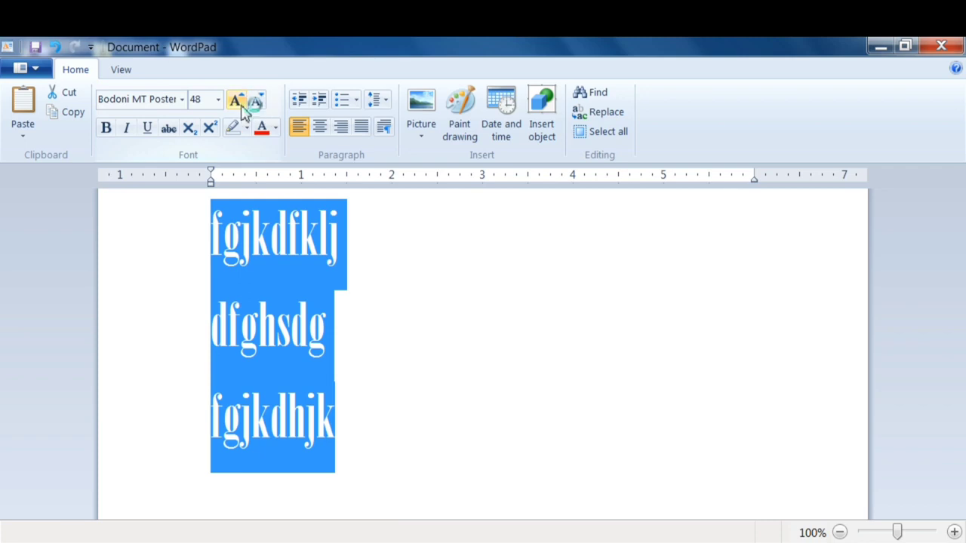
{"action": "left_click", "coordinate": [237, 101]}
{"action": "left_click", "coordinate": [236, 101]}
{"action": "left_click", "coordinate": [236, 101]}
{"action": "left_click", "coordinate": [236, 101]}
{"action": "left_click", "coordinate": [236, 101]}
{"action": "left_click", "coordinate": [256, 103]}
{"action": "left_click", "coordinate": [257, 103]}
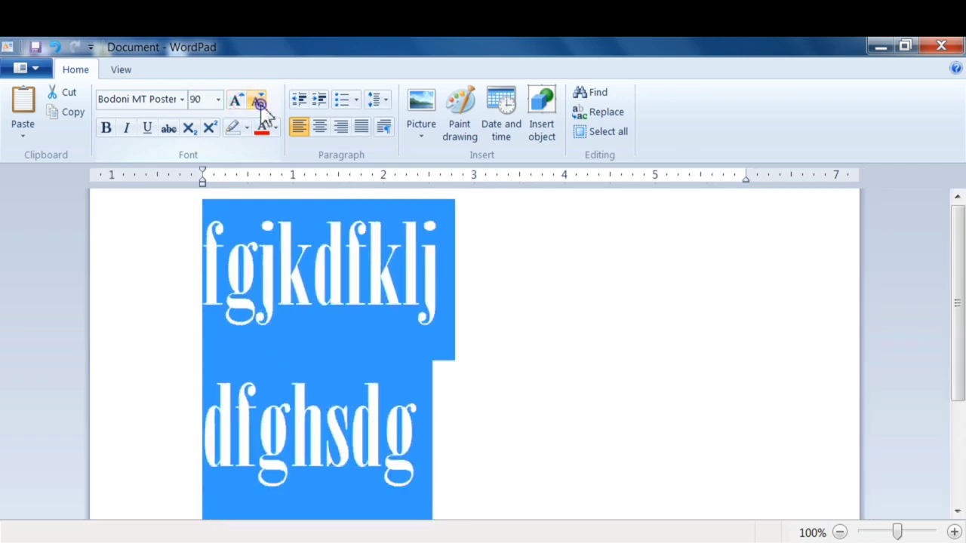
{"action": "left_click", "coordinate": [256, 103]}
{"action": "left_click", "coordinate": [256, 103]}
{"action": "left_click", "coordinate": [257, 104]}
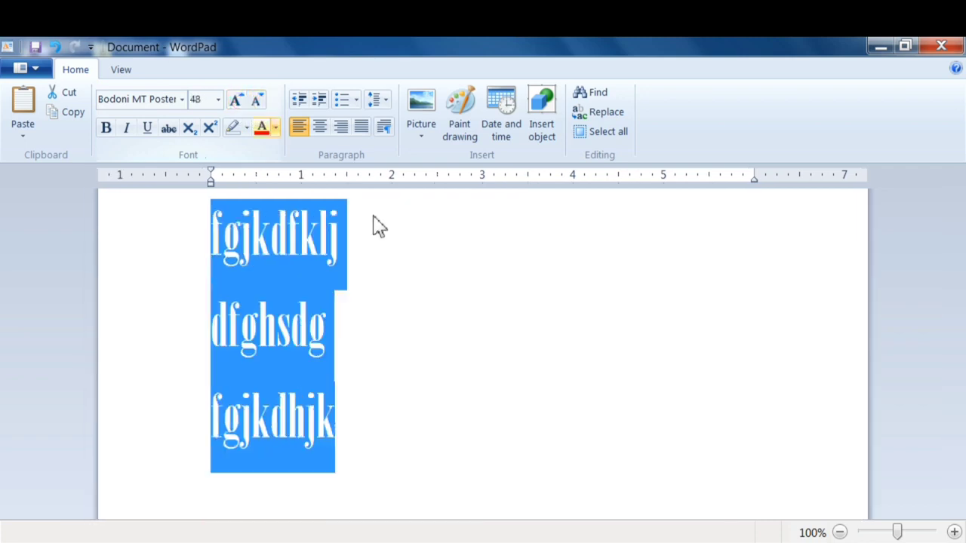
{"action": "left_click", "coordinate": [456, 400]}
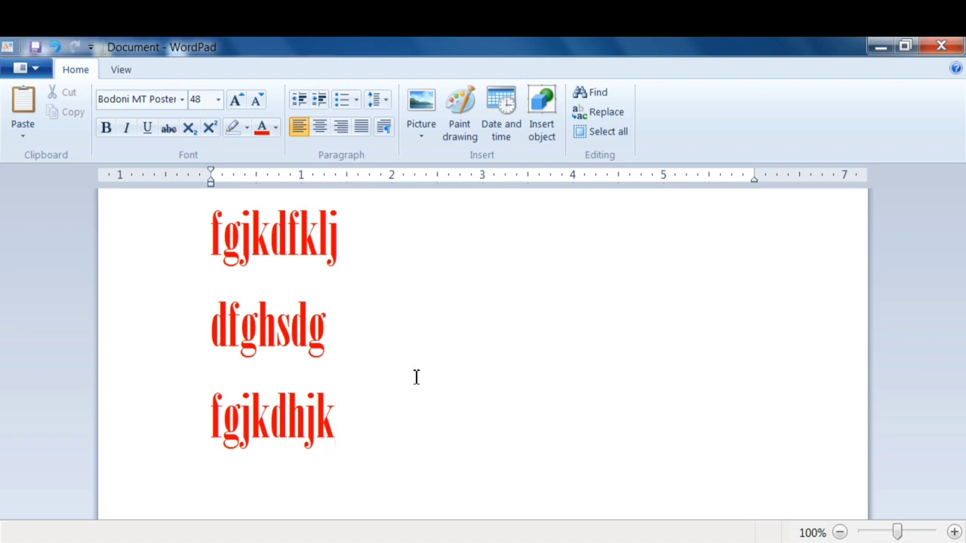
Step: Center all three sample lines, and return them to left alignment
{"action": "left_click_drag", "start_coordinate": [335, 385], "coordinate": [234, 249]}
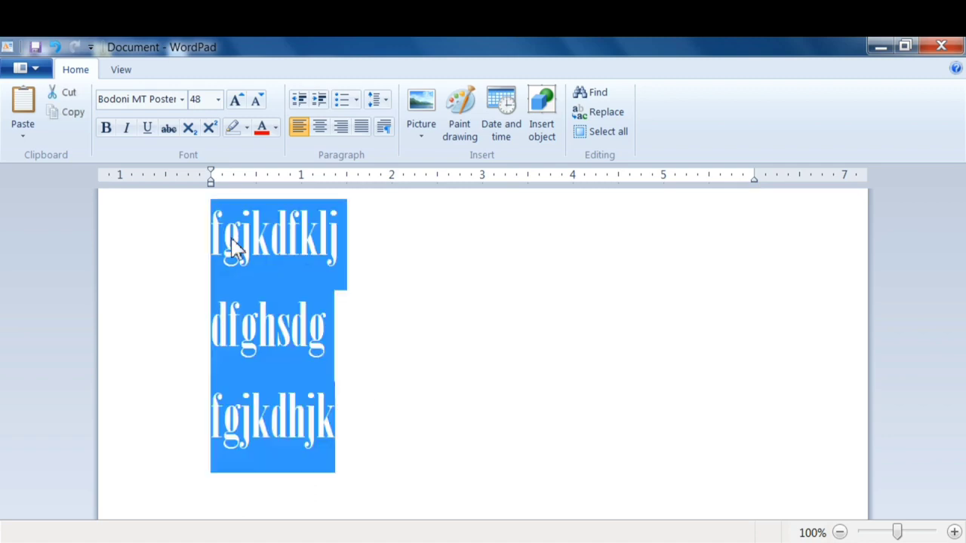
{"action": "left_click", "coordinate": [325, 134]}
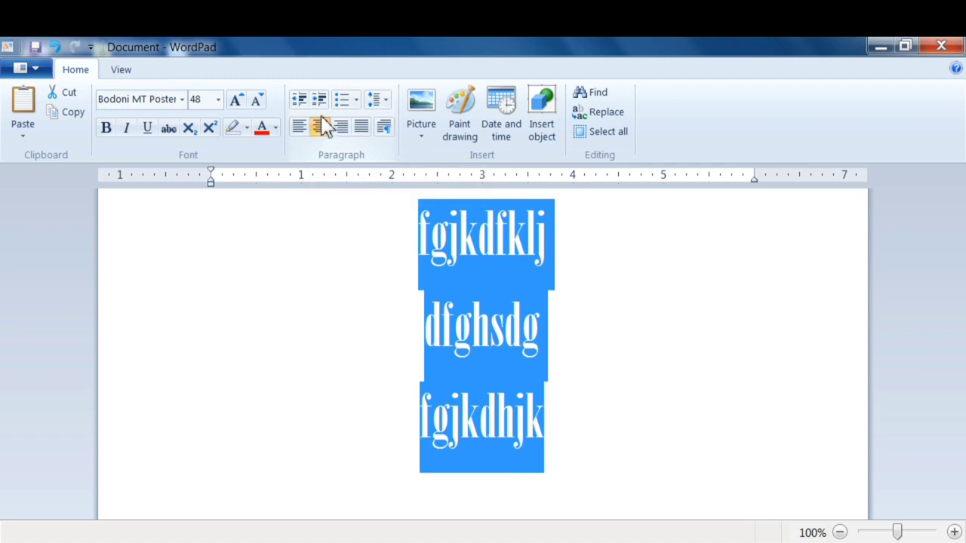
{"action": "left_click", "coordinate": [298, 130]}
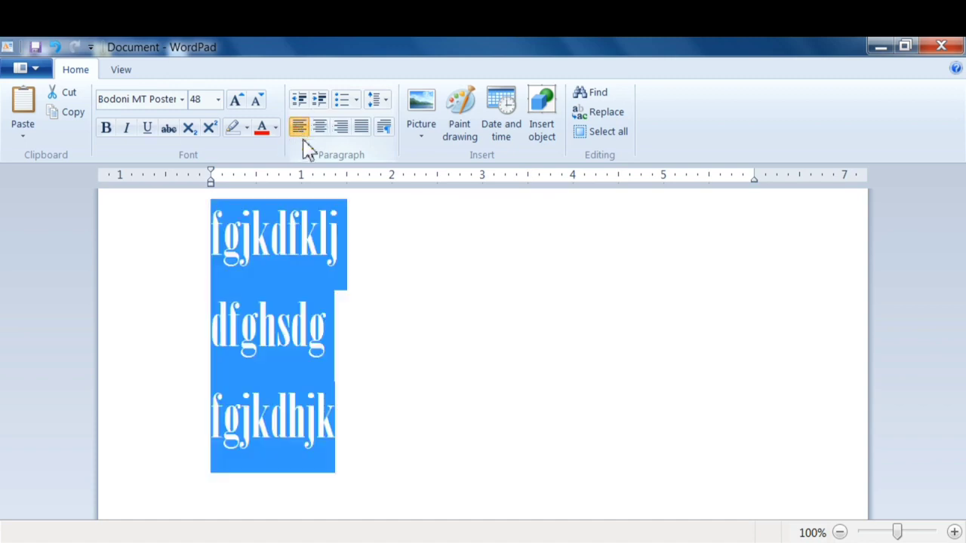
Step: Align the three selected lines to the right, and change their alignment to justified
{"action": "left_click", "coordinate": [341, 128]}
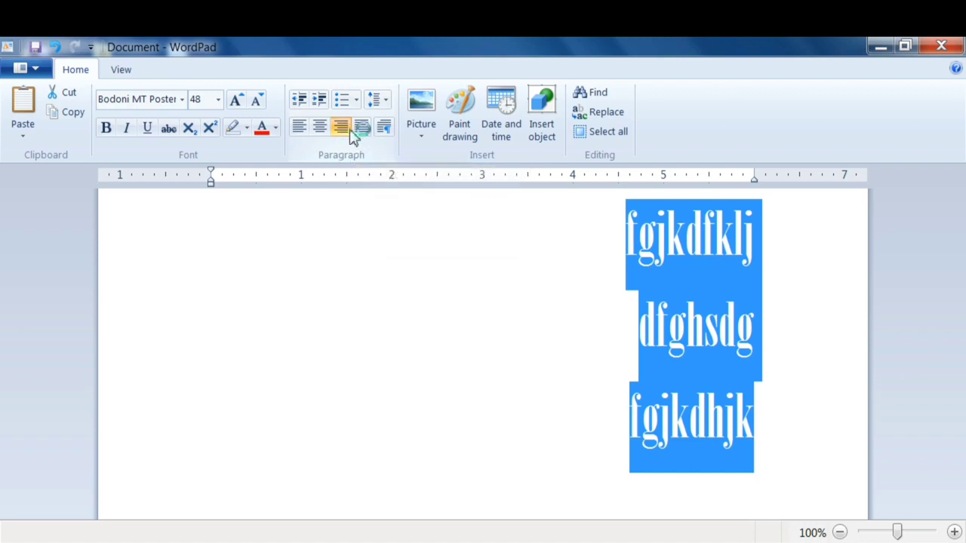
{"action": "left_click", "coordinate": [360, 130]}
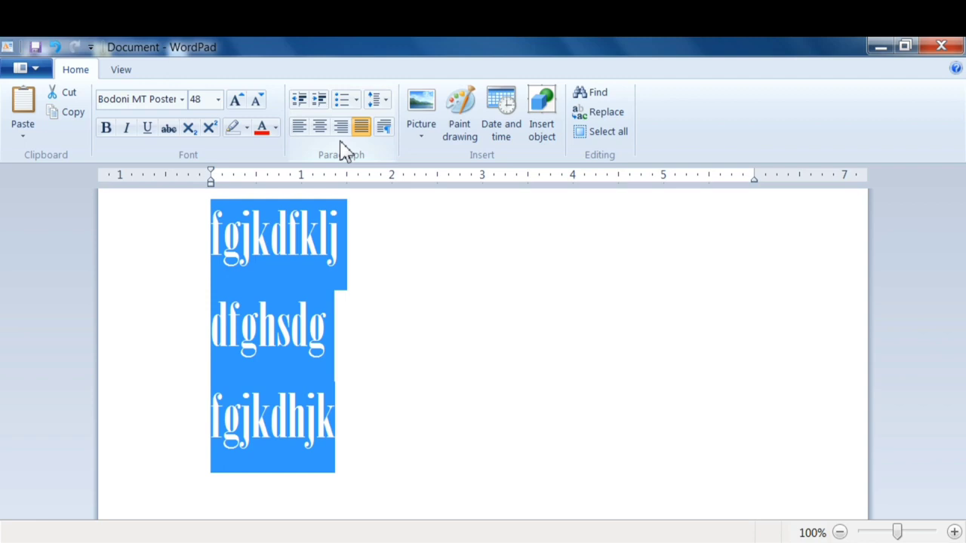
Step: Right-align the three selected lines once more, and set them back to left alignment
{"action": "key", "text": "ctrl+r"}
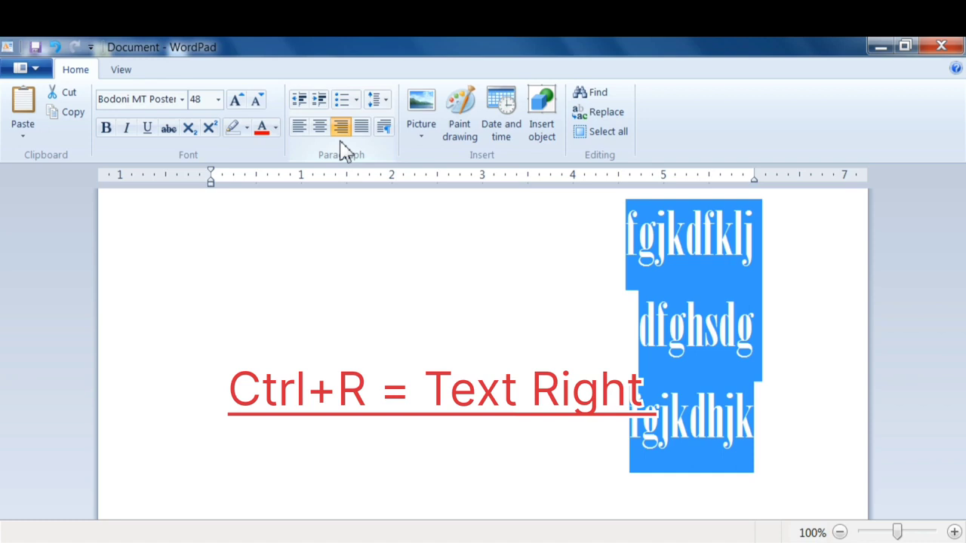
{"action": "key", "text": "ctrl+l"}
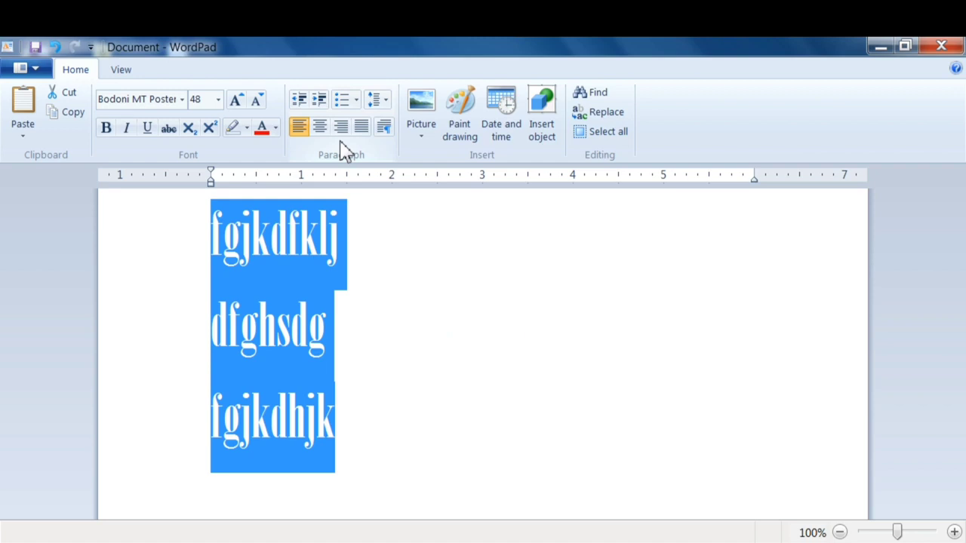
Step: Center the three selected lines, and change their alignment to justified
{"action": "key", "text": "ctrl+e"}
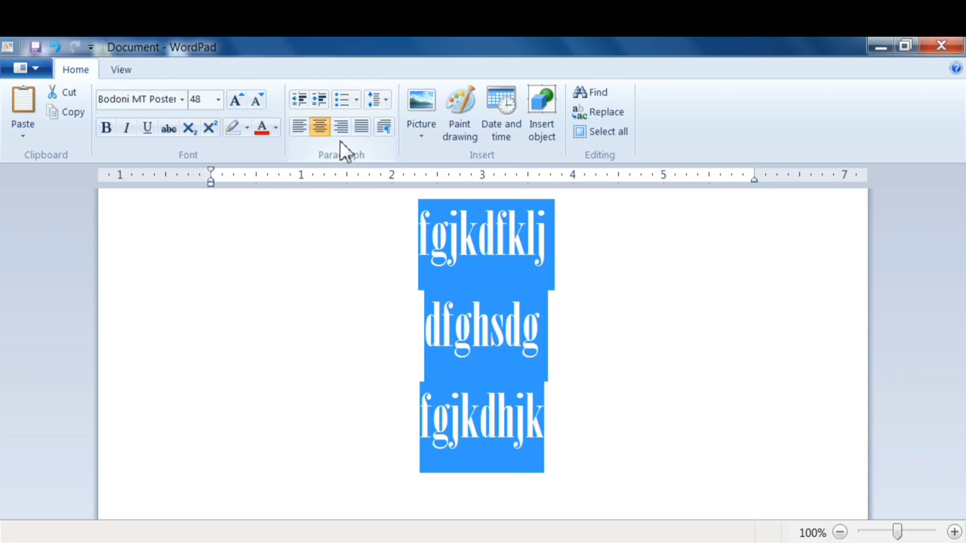
{"action": "key", "text": "ctrl+j"}
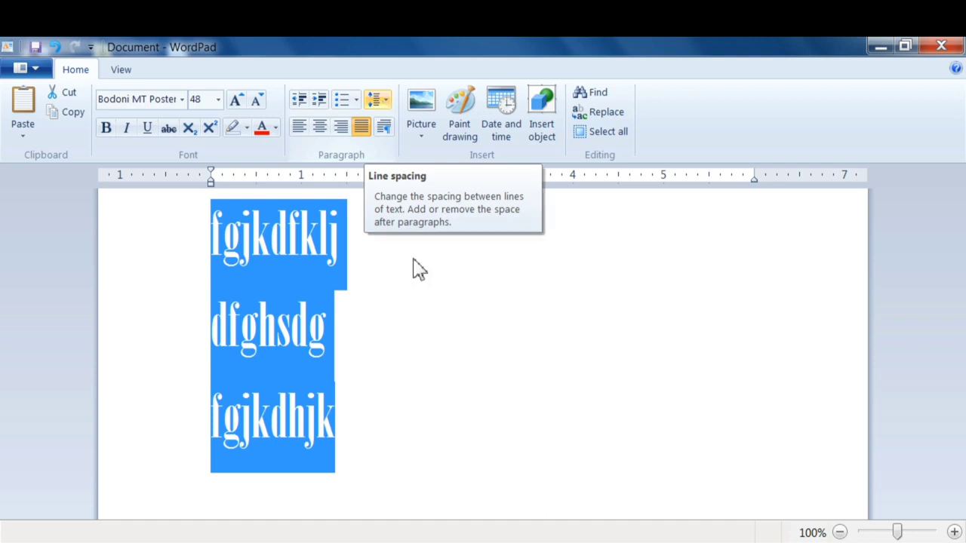
Step: Set the line spacing of the three selected lines to 2, and change it to 1.0
{"action": "left_click", "coordinate": [386, 100]}
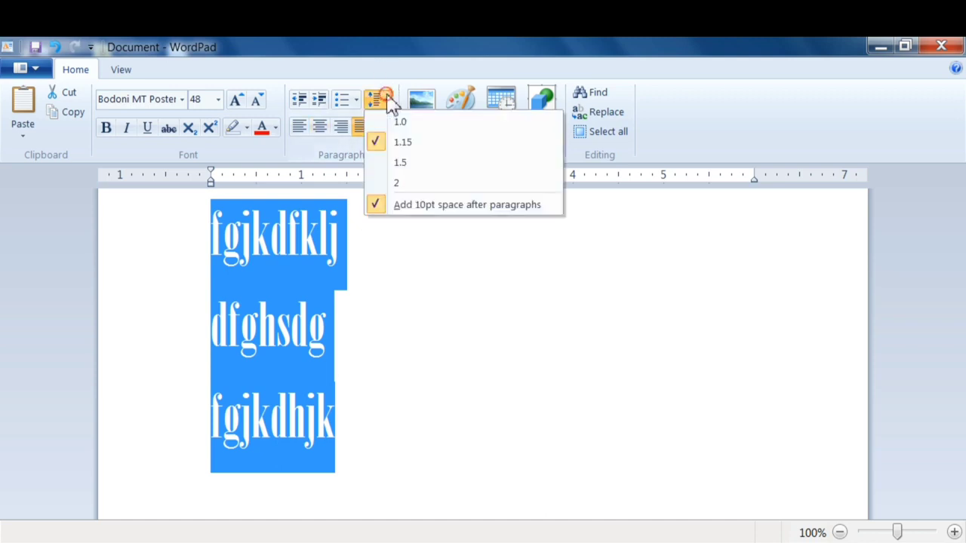
{"action": "left_click", "coordinate": [407, 187]}
{"action": "left_click", "coordinate": [386, 106]}
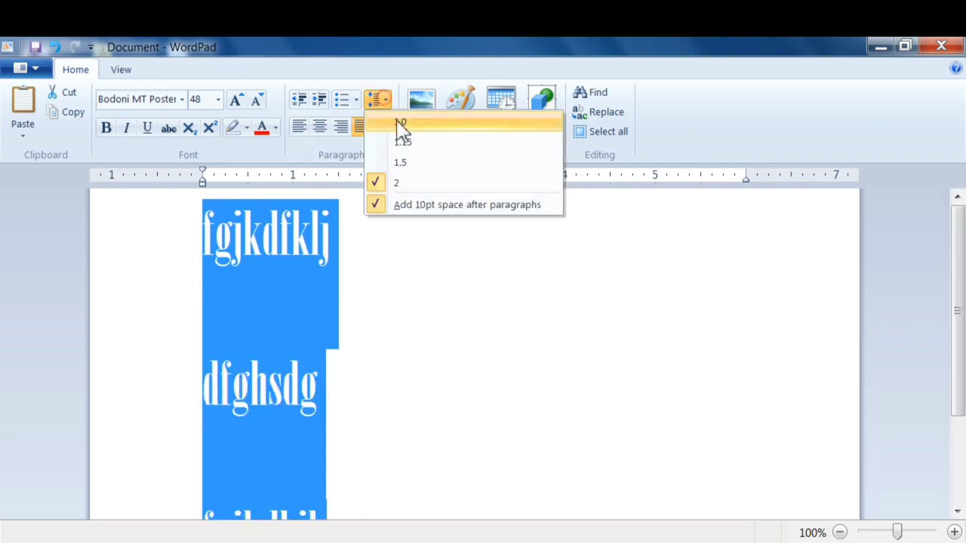
{"action": "left_click", "coordinate": [399, 123]}
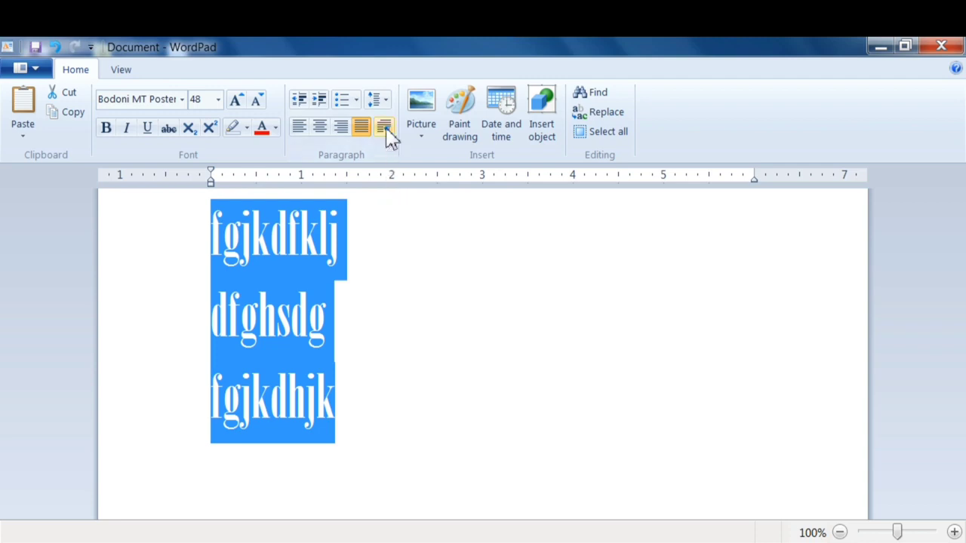
Step: Turn off the 10pt space after paragraphs for the three selected lines
{"action": "left_click", "coordinate": [378, 102]}
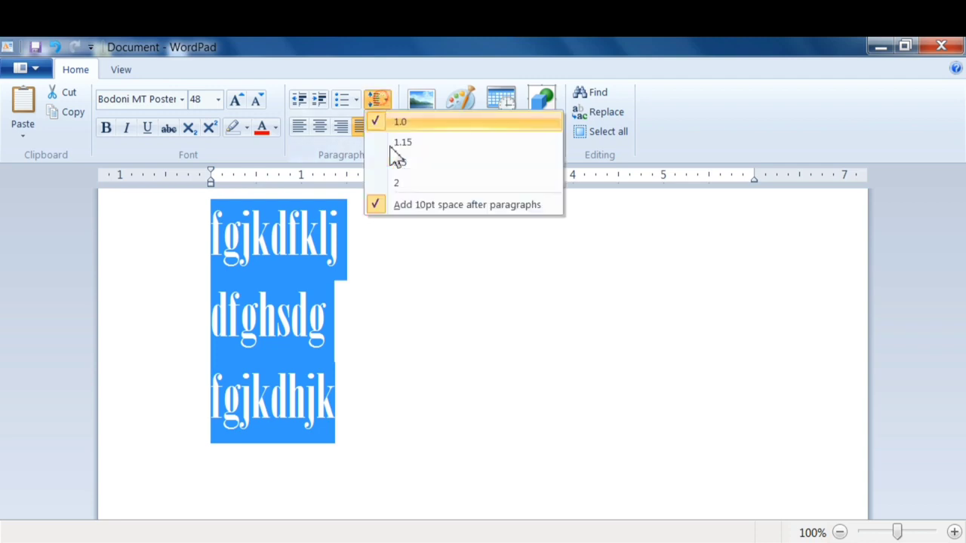
{"action": "left_click", "coordinate": [382, 206]}
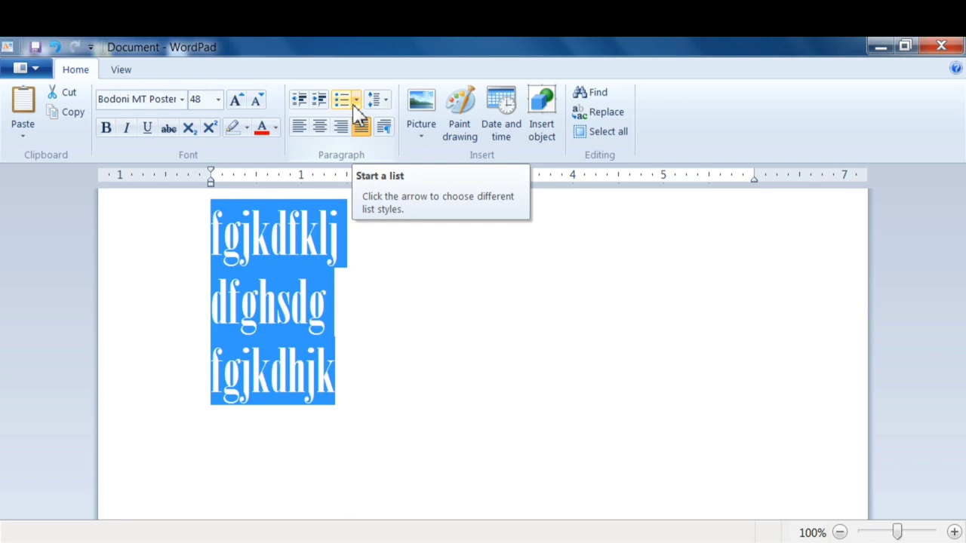
Step: Deselect the sample lines, and delete all of the document's text
{"action": "left_click", "coordinate": [403, 401]}
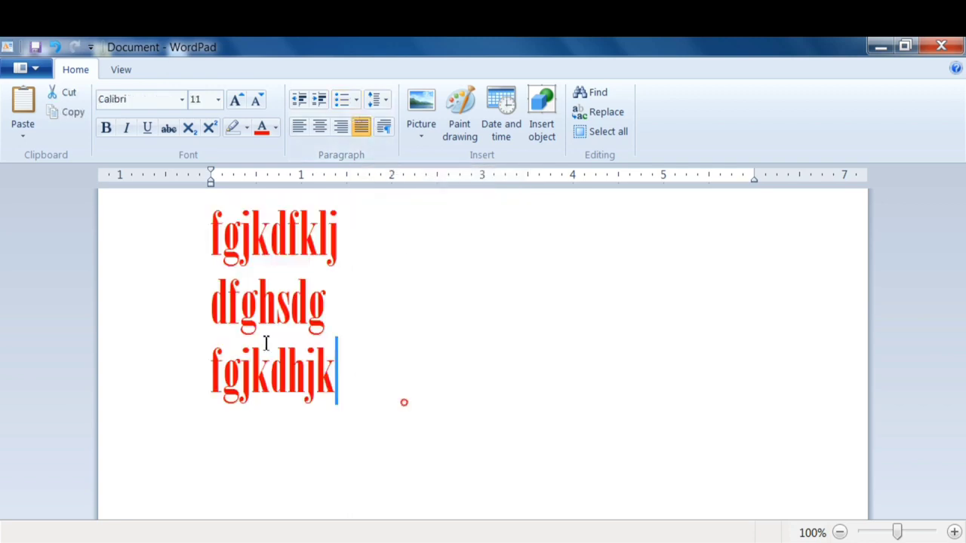
{"action": "triple_click", "coordinate": [146, 236]}
{"action": "key", "text": "Delete"}
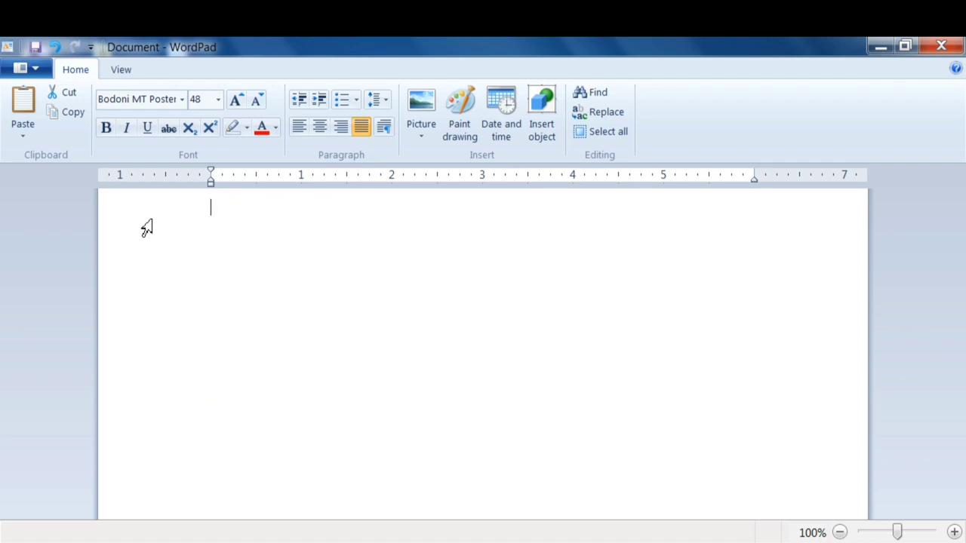
Step: Start a bulleted list with the three items dfgbhsdjg, dghj and gfuidfyh
{"action": "left_click", "coordinate": [355, 102]}
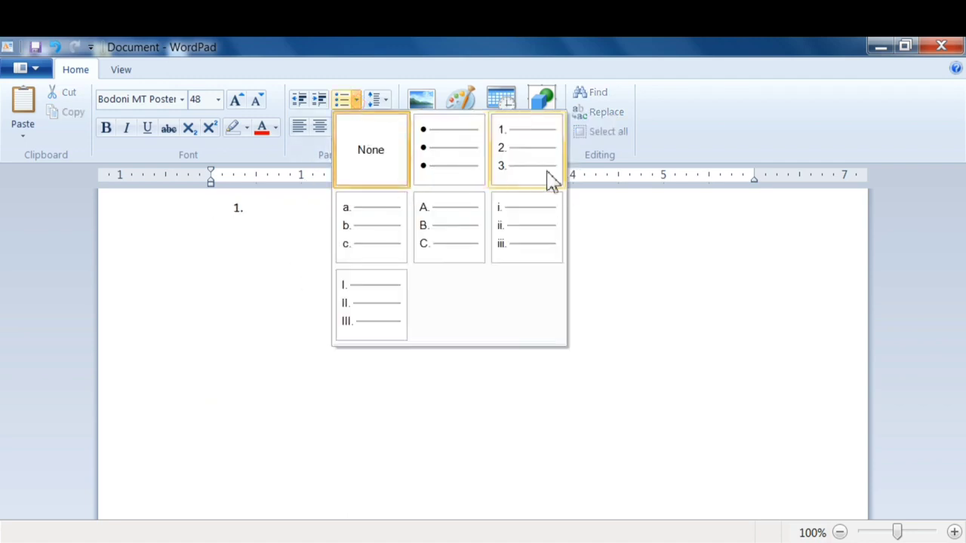
{"action": "left_click", "coordinate": [459, 174]}
{"action": "type", "text": "dfg"}
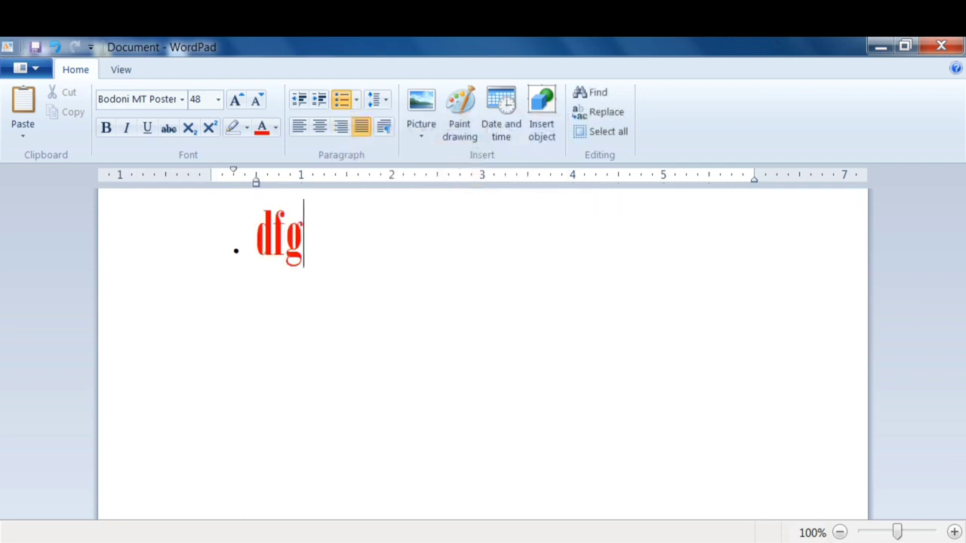
{"action": "type", "text": "bhsdjg"}
{"action": "key", "text": "Return"}
{"action": "type", "text": "dghj"}
{"action": "key", "text": "Return"}
{"action": "type", "text": "gfuidfyh"}
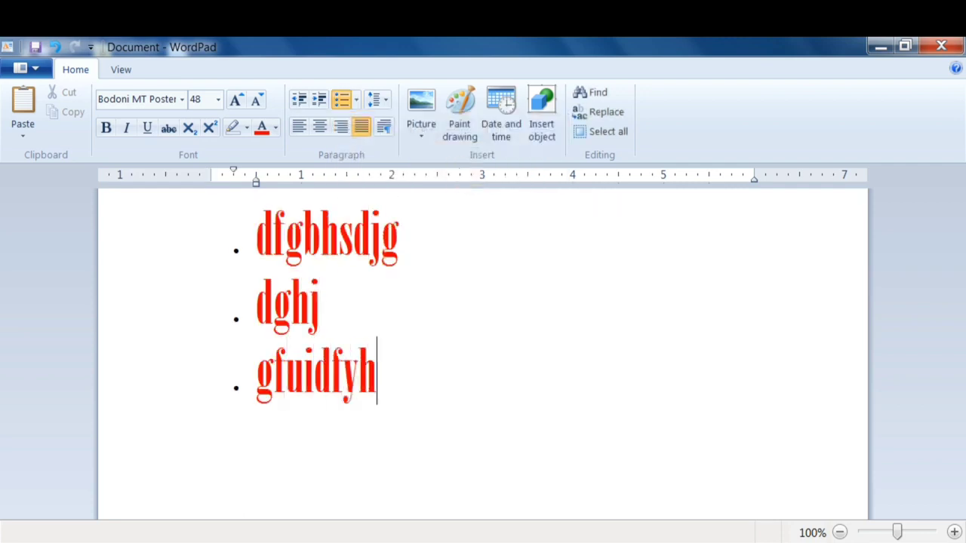
Step: Below the bullets, start a 1, 2, 3 numbered list with the items werfhew and fdj, plus an empty third item
{"action": "key", "text": "Return"}
{"action": "left_click", "coordinate": [356, 99]}
{"action": "left_click", "coordinate": [525, 176]}
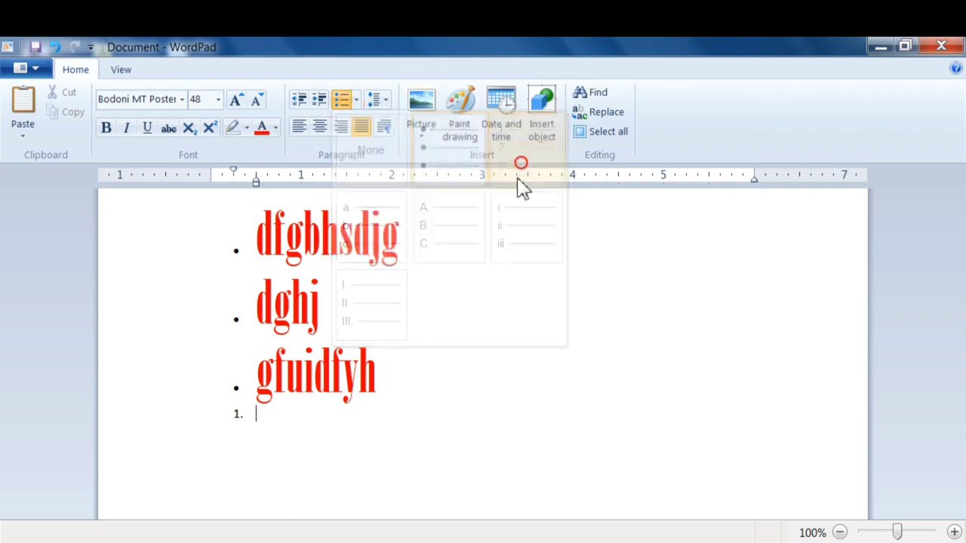
{"action": "type", "text": "werfhew"}
{"action": "key", "text": "Return"}
{"action": "type", "text": "fdj"}
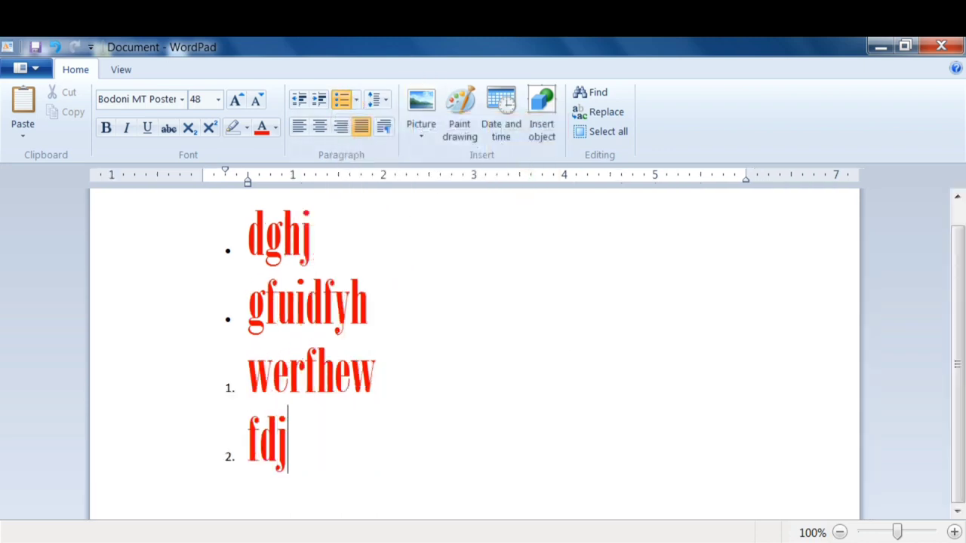
{"action": "key", "text": "Return"}
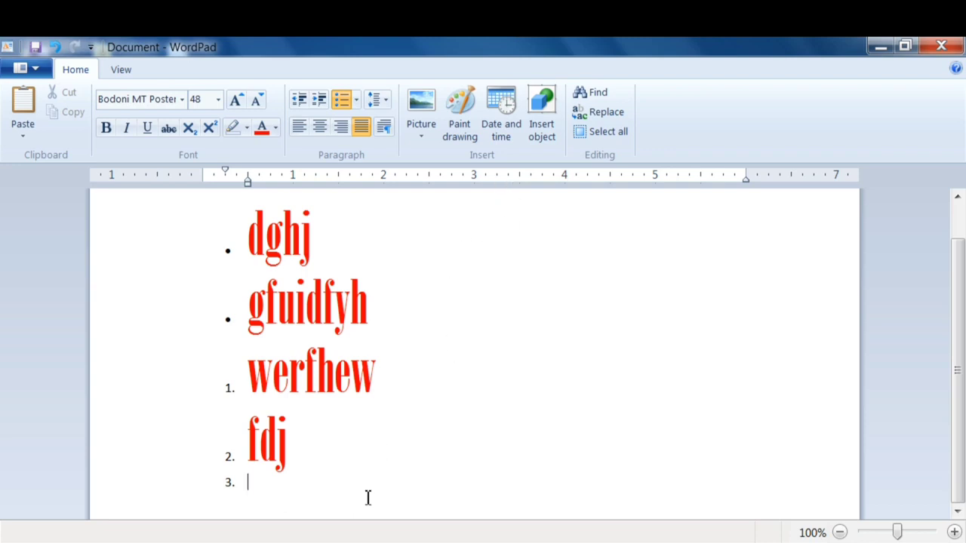
Step: Delete all bulleted and numbered items, and turn off list formatting on the remaining empty line
{"action": "left_click_drag", "start_coordinate": [368, 498], "coordinate": [136, 231]}
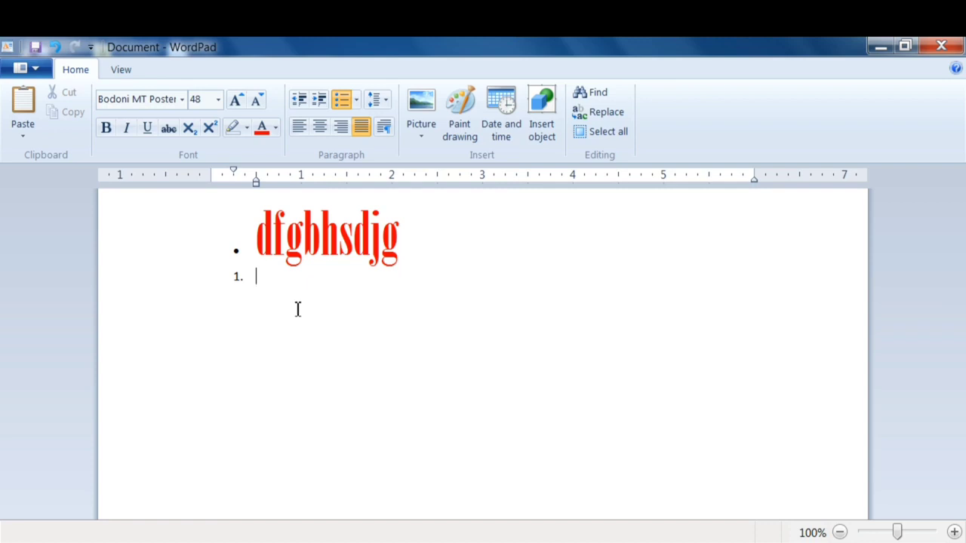
{"action": "left_click_drag", "start_coordinate": [336, 325], "coordinate": [188, 134]}
{"action": "key", "text": "Delete"}
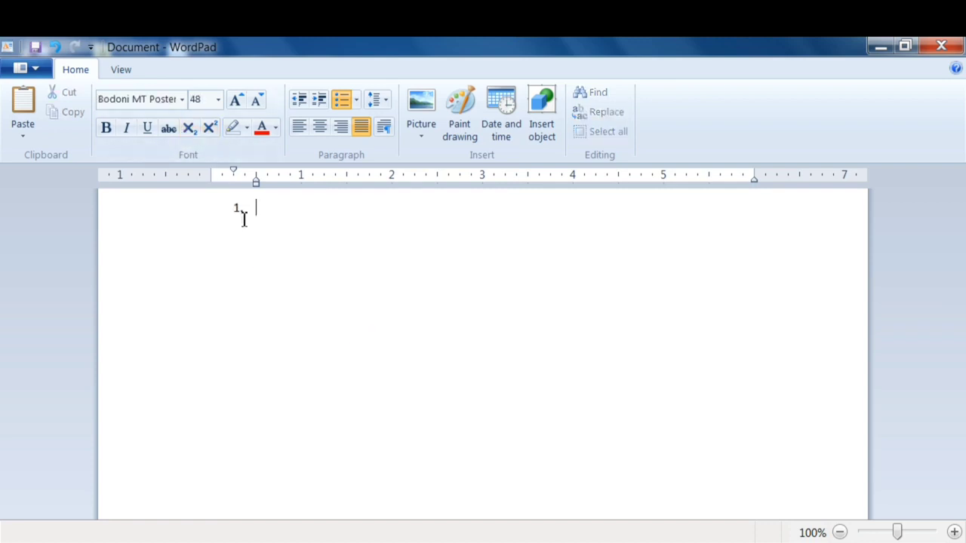
{"action": "left_click", "coordinate": [343, 100]}
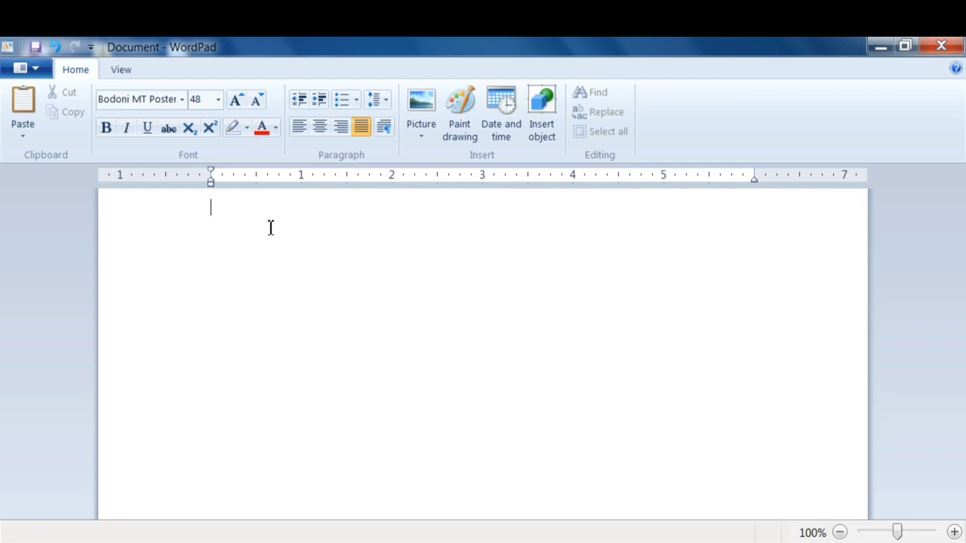
Step: Enter fdhsgfh on the empty line without list formatting, and erase it again
{"action": "type", "text": "fdhsgfh"}
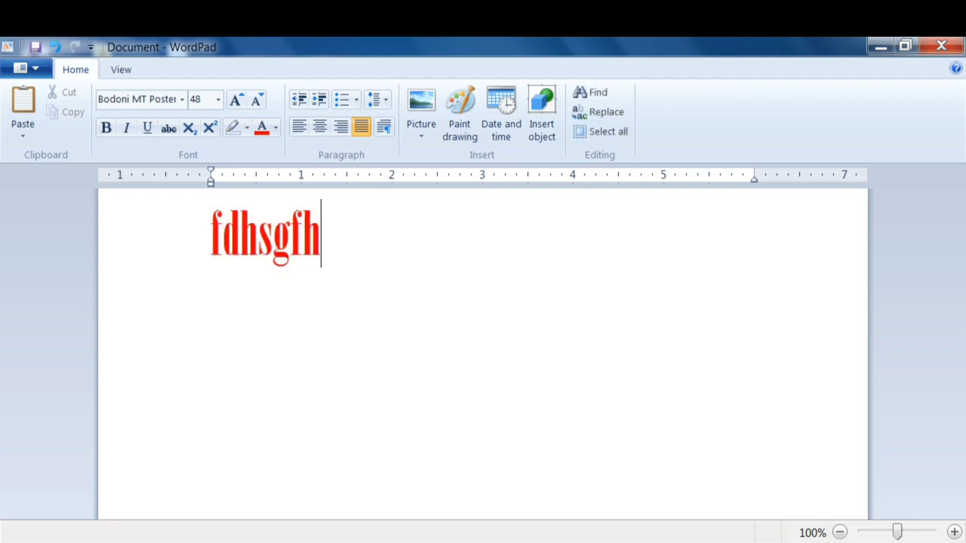
{"action": "key", "text": "BackSpace"}
{"action": "key", "text": "BackSpace"}
{"action": "key", "text": "BackSpace"}
{"action": "key", "text": "BackSpace"}
{"action": "key", "text": "BackSpace"}
{"action": "key", "text": "BackSpace"}
{"action": "key", "text": "BackSpace"}
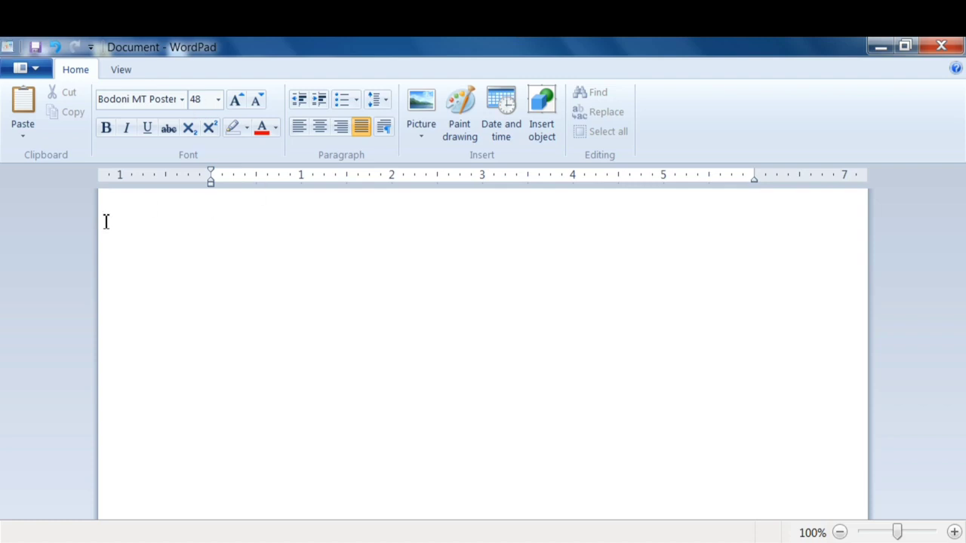
Step: Increase the empty line's indent by two levels, and enter rtgrdfgdfg on it
{"action": "left_click", "coordinate": [326, 102]}
{"action": "left_click", "coordinate": [326, 103]}
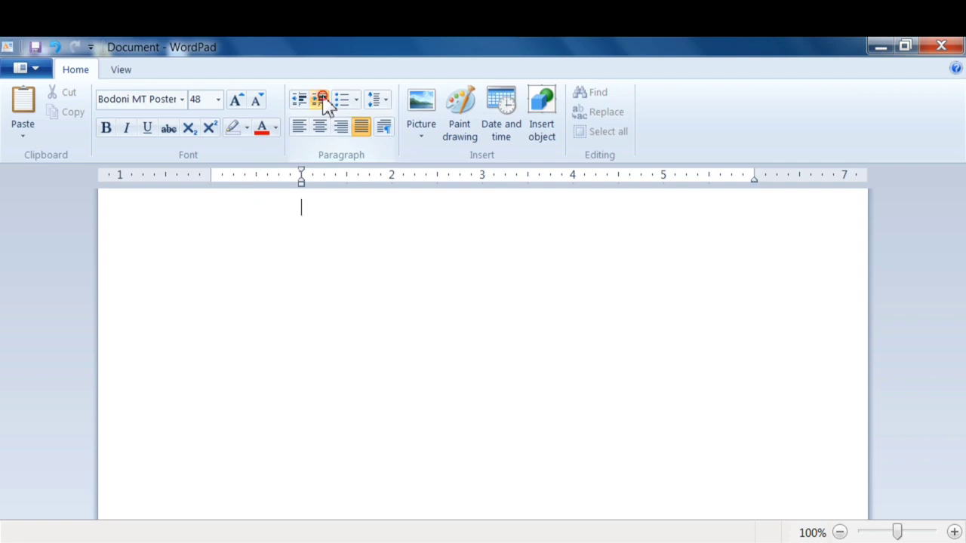
{"action": "type", "text": "rtgrdfgdfg"}
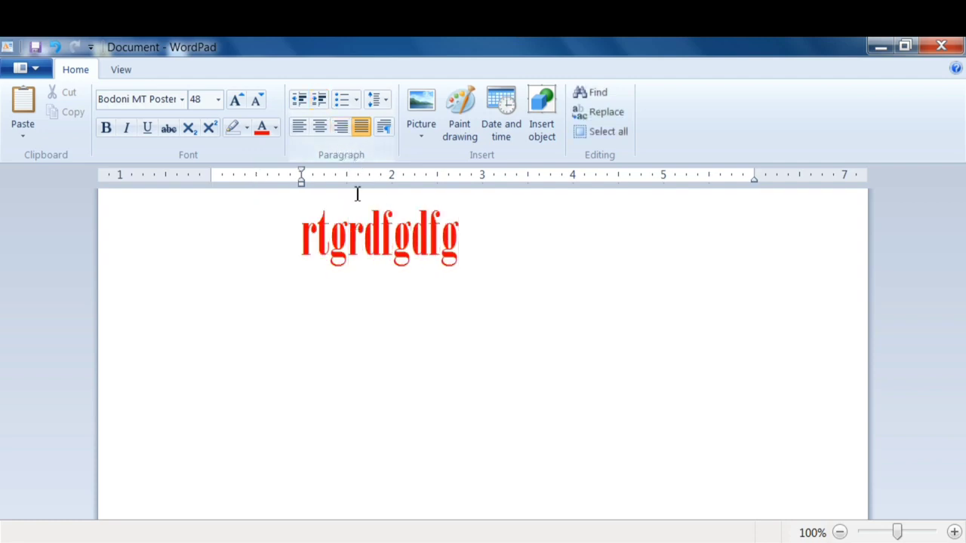
Step: Decrease the indent of the rtgrdfgdfg line by two levels, and delete its text
{"action": "left_click", "coordinate": [306, 103]}
{"action": "left_click", "coordinate": [306, 102]}
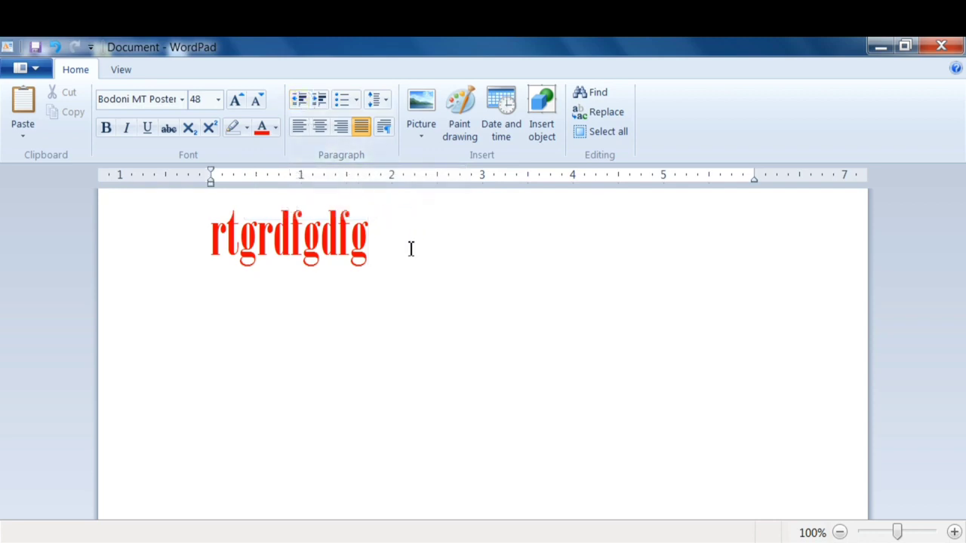
{"action": "key", "text": "ctrl+a"}
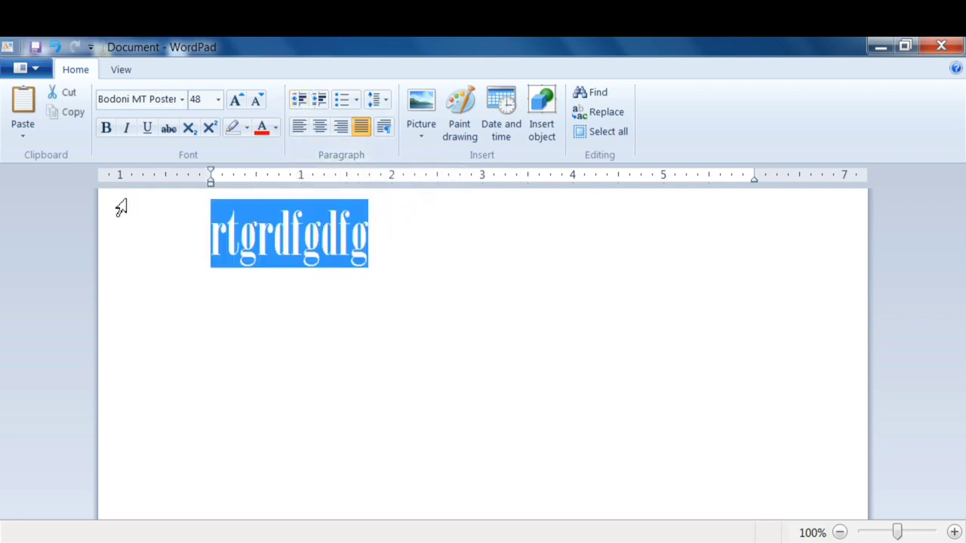
{"action": "key", "text": "Delete"}
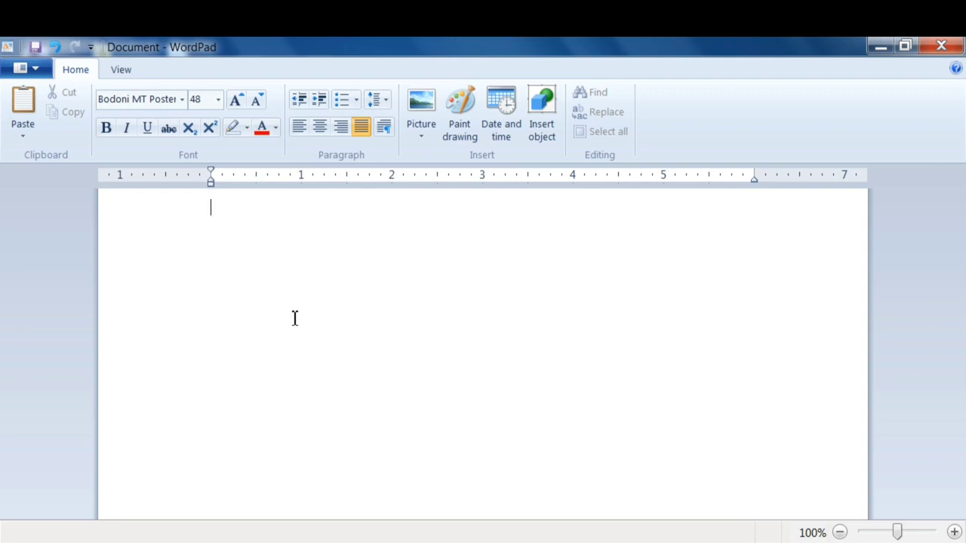
Step: Enter 12th in the empty document, and format its letters th as superscript
{"action": "type", "text": "12"}
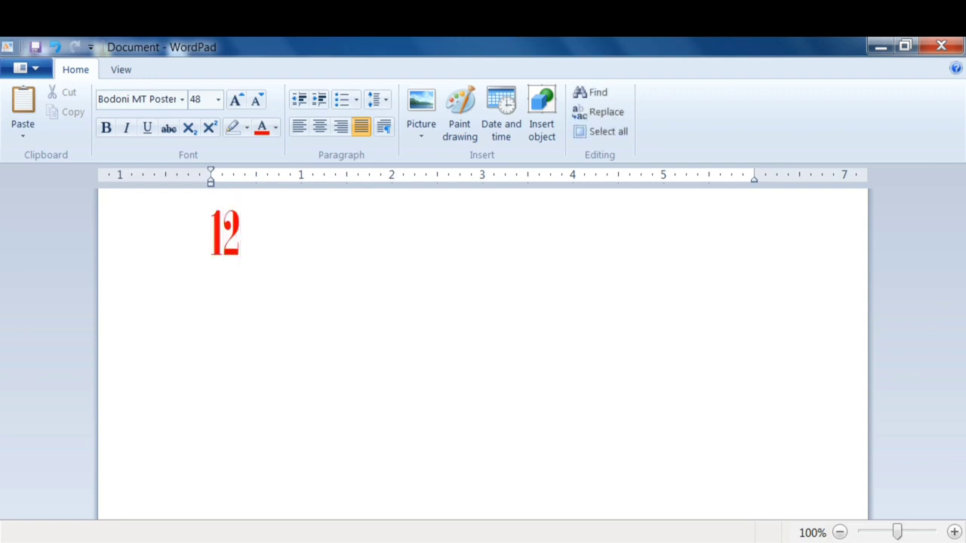
{"action": "type", "text": "th"}
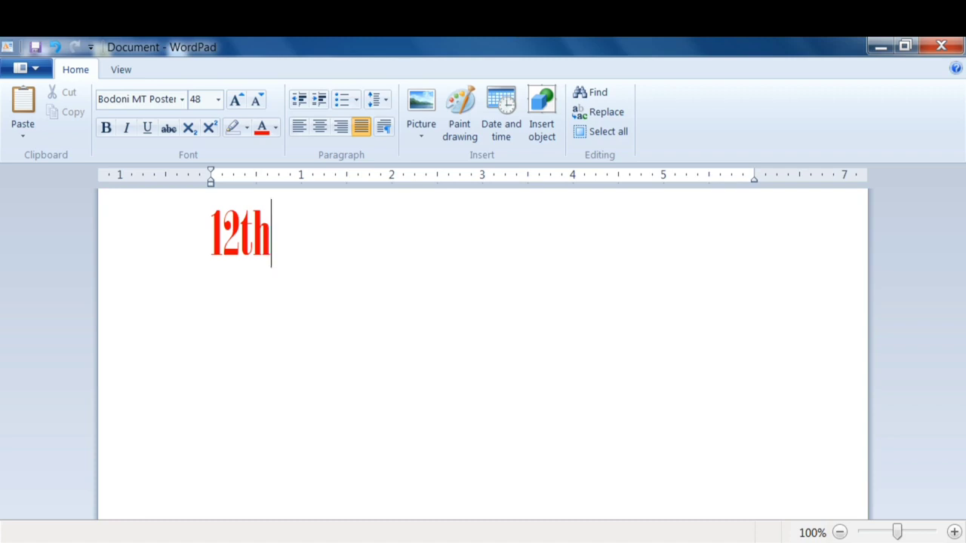
{"action": "key", "text": "shift+Left"}
{"action": "key", "text": "shift+Left"}
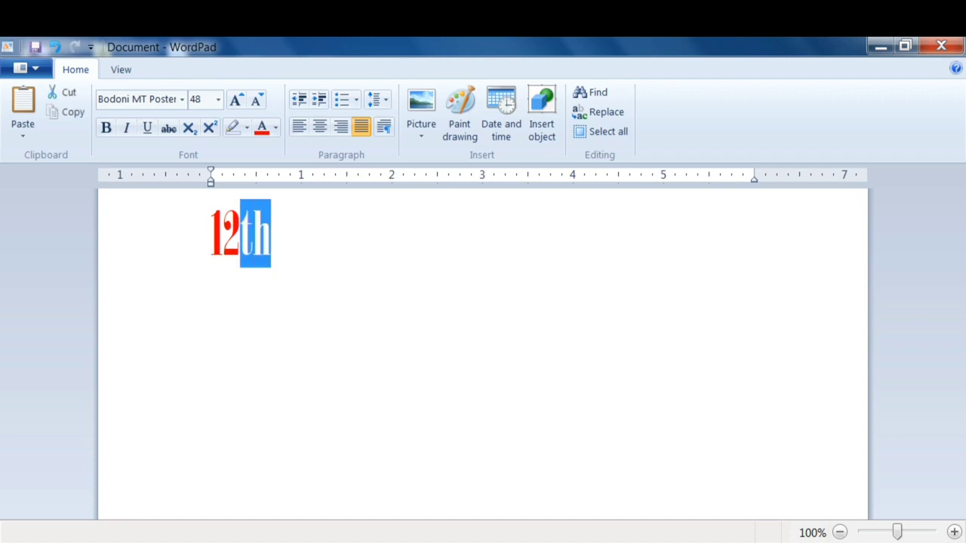
{"action": "left_click", "coordinate": [211, 129]}
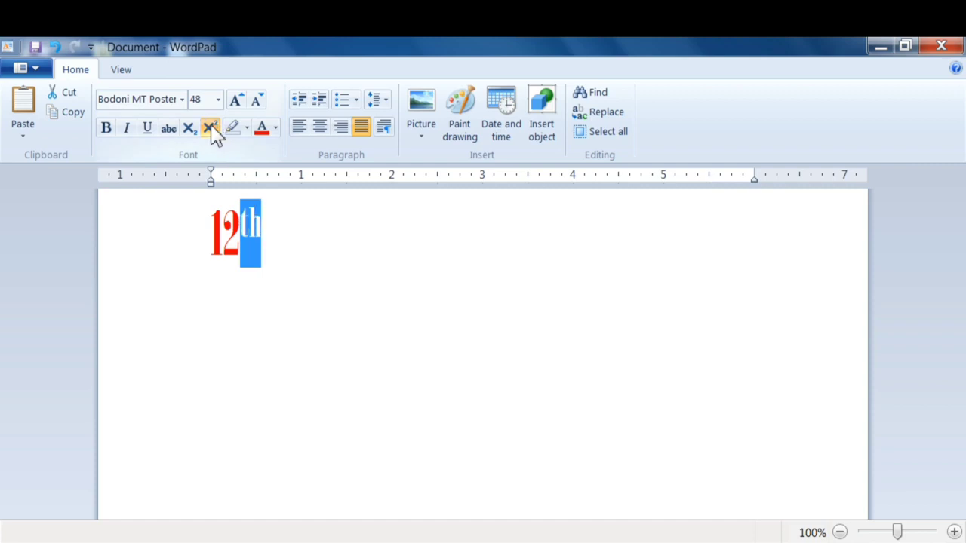
{"action": "left_click", "coordinate": [308, 291]}
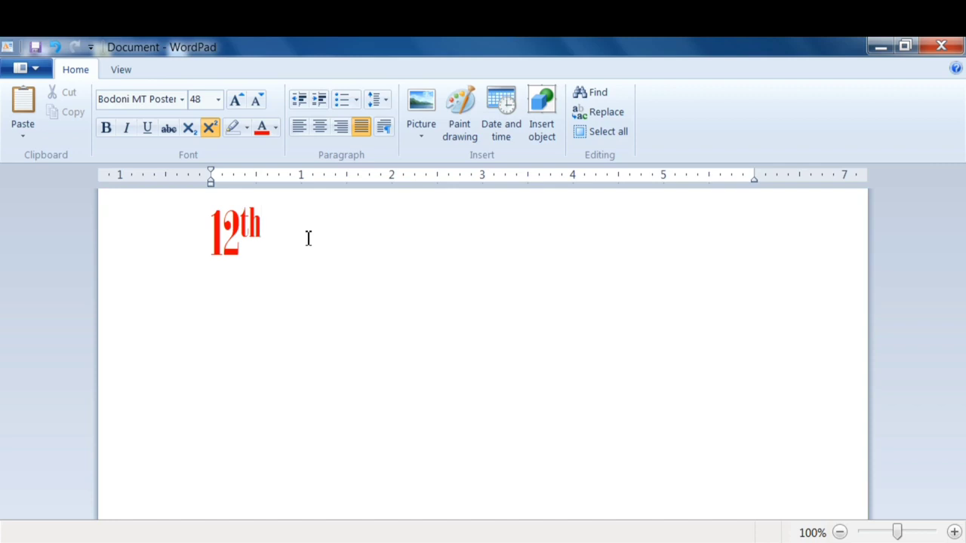
Step: Change the letters th in 12th to subscript, and deselect them
{"action": "key", "text": "shift+Left"}
{"action": "key", "text": "shift+Left"}
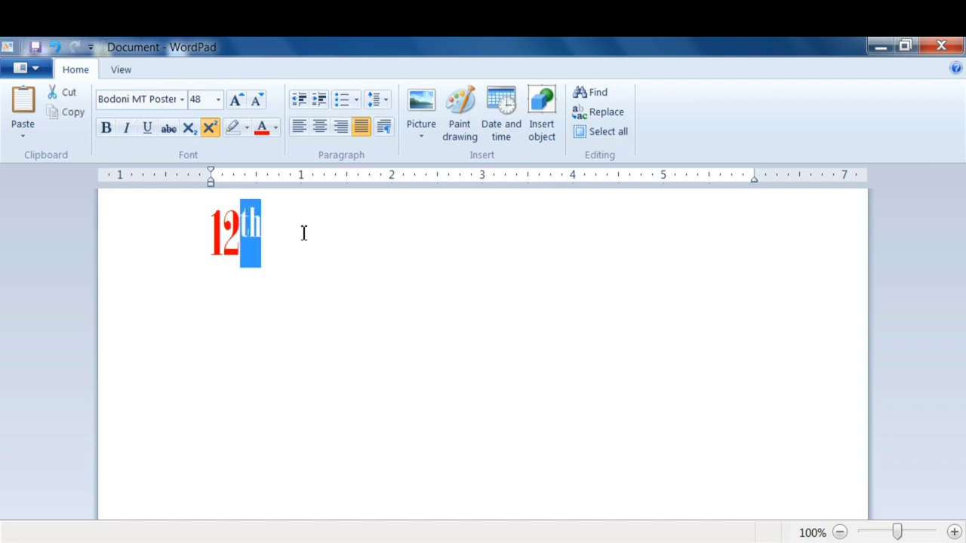
{"action": "left_click", "coordinate": [189, 128]}
{"action": "left_click", "coordinate": [344, 345]}
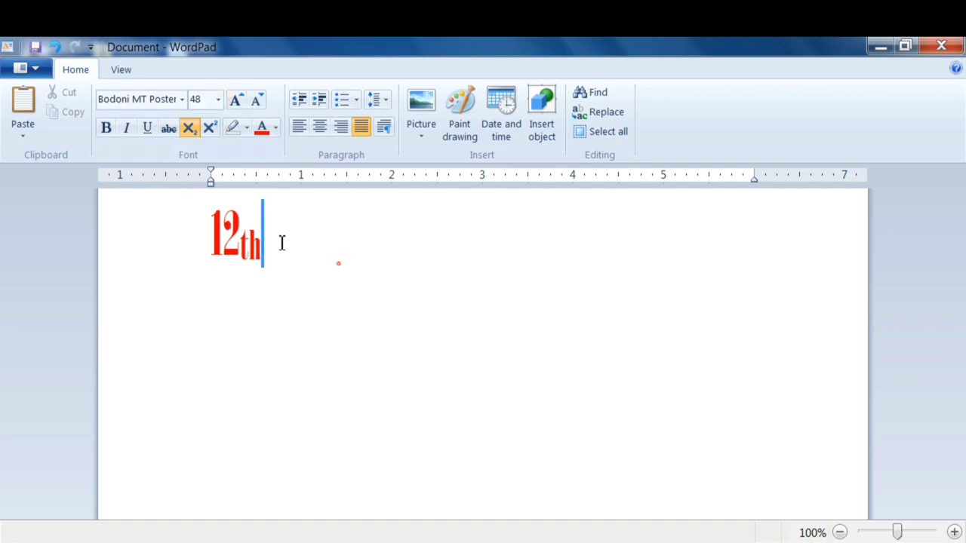
Step: Delete the 12th text, and enter gvfdhg as new sample text
{"action": "left_click_drag", "start_coordinate": [280, 241], "coordinate": [138, 228]}
{"action": "key", "text": "Delete"}
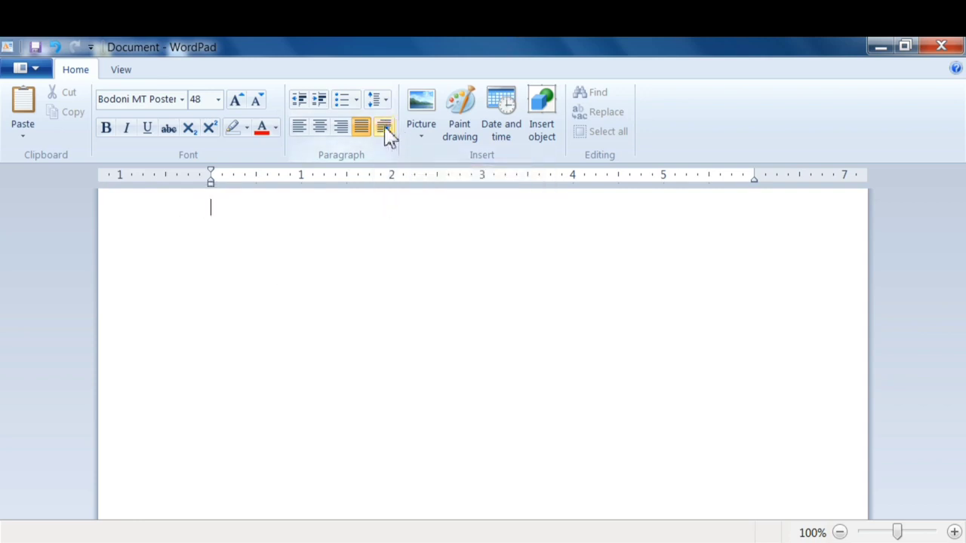
{"action": "type", "text": "gvfdhg"}
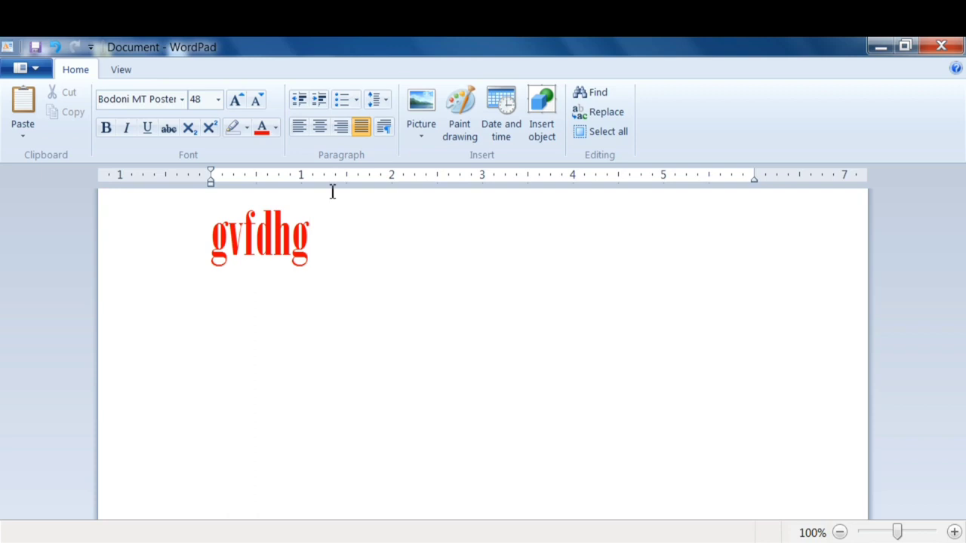
Step: Set the left and right paragraph indentation of the gvfdhg line to 2 inches
{"action": "left_click", "coordinate": [384, 127]}
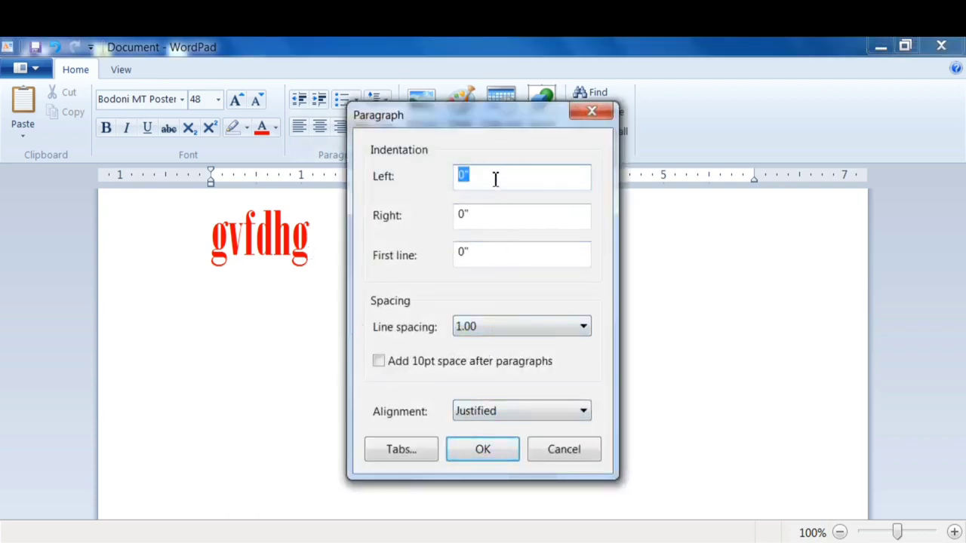
{"action": "type", "text": "2"}
{"action": "left_click", "coordinate": [489, 216]}
{"action": "type", "text": "2"}
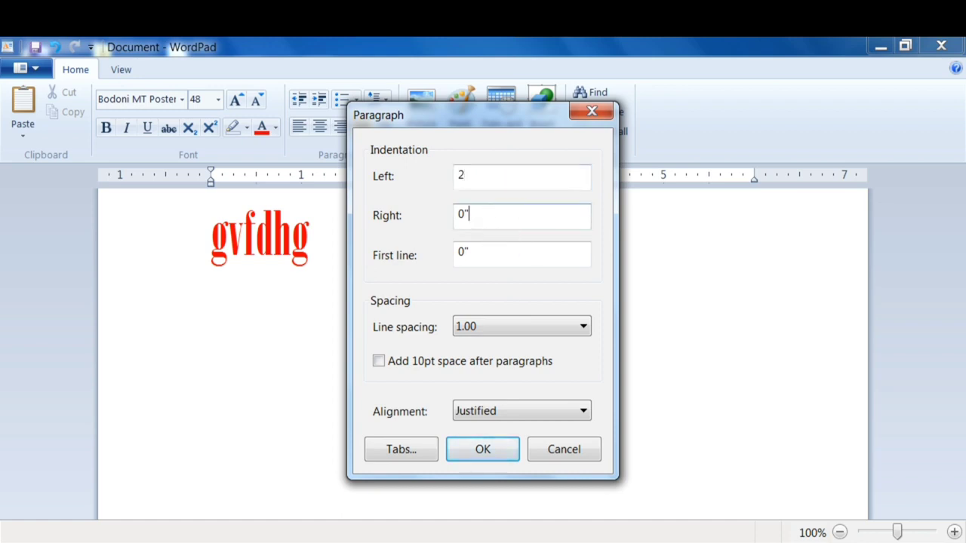
{"action": "type", "text": "2"}
{"action": "left_click", "coordinate": [468, 452]}
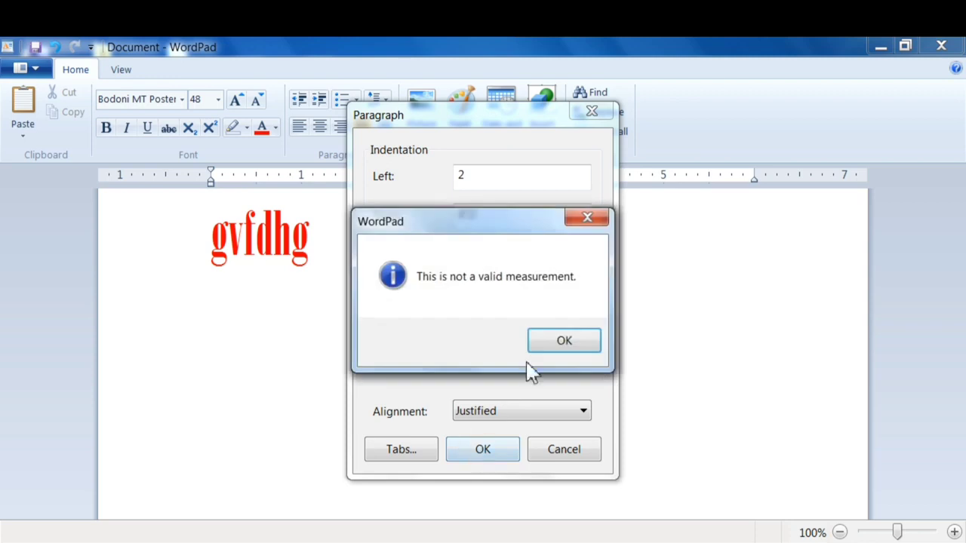
{"action": "left_click", "coordinate": [559, 340]}
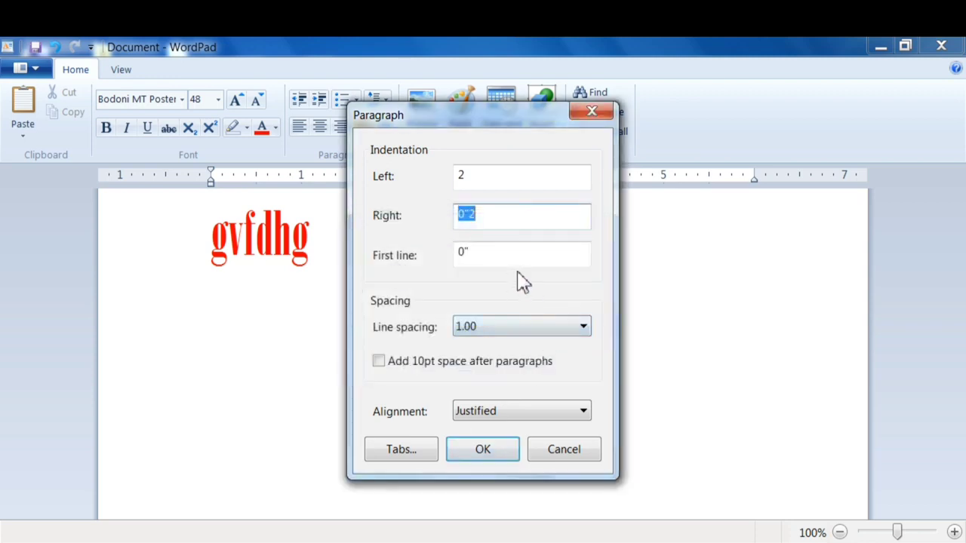
{"action": "type", "text": "2"}
{"action": "left_click", "coordinate": [486, 451]}
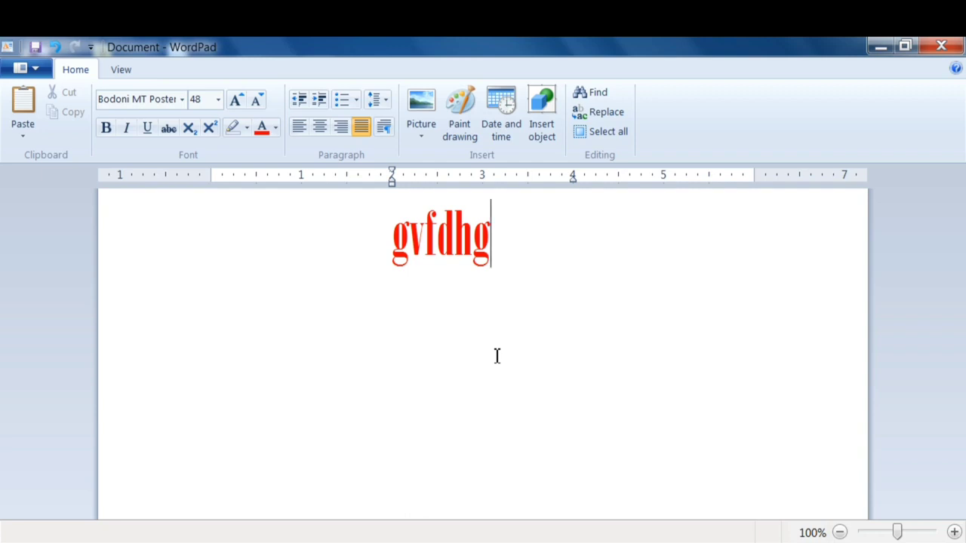
Step: Review the paragraph settings of the gvfdhg line, and undo and redo its indentation change
{"action": "left_click", "coordinate": [384, 127]}
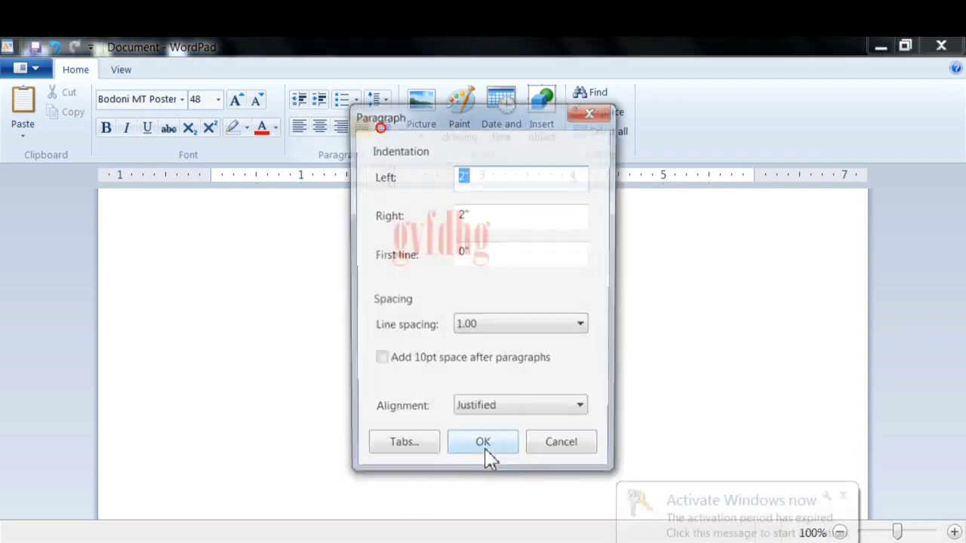
{"action": "left_click", "coordinate": [592, 115]}
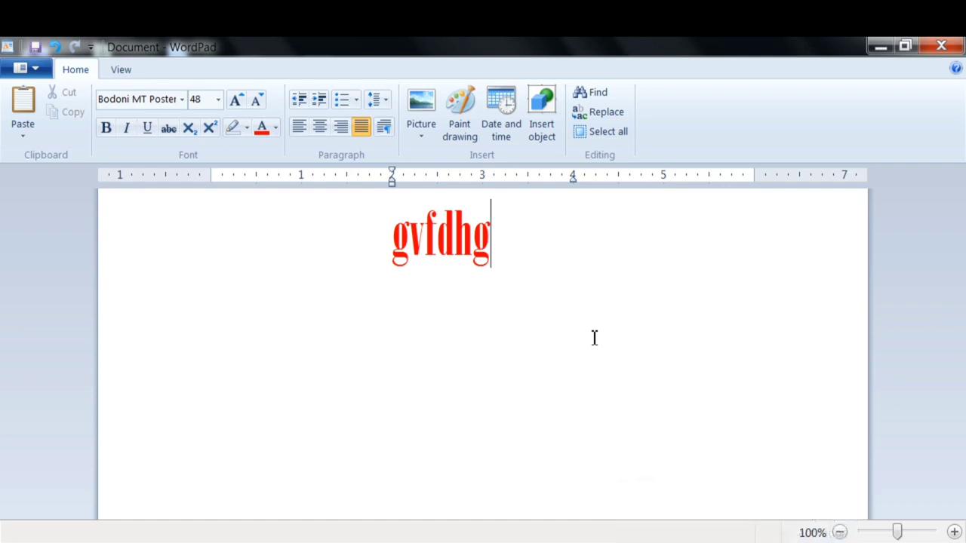
{"action": "left_click", "coordinate": [594, 338]}
{"action": "key", "text": "ctrl+z"}
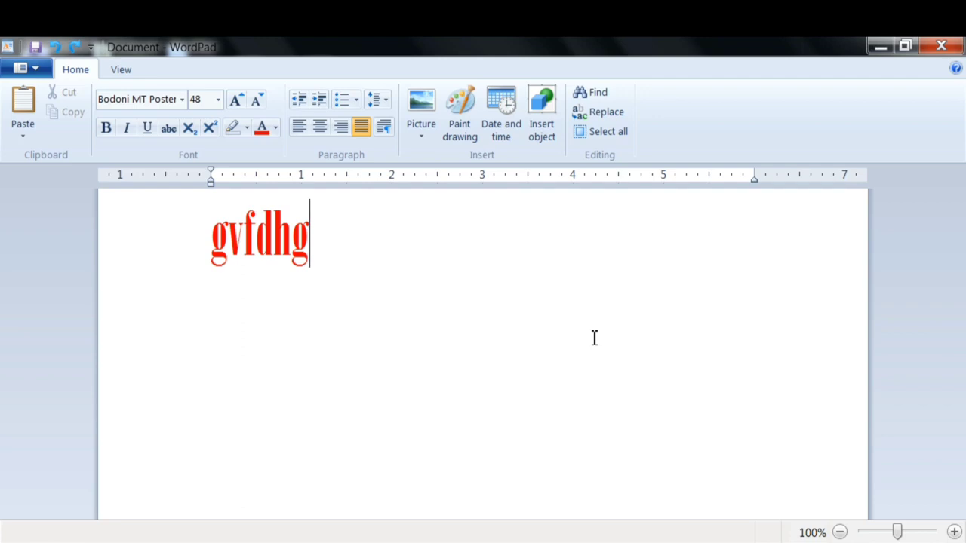
{"action": "key", "text": "ctrl+y"}
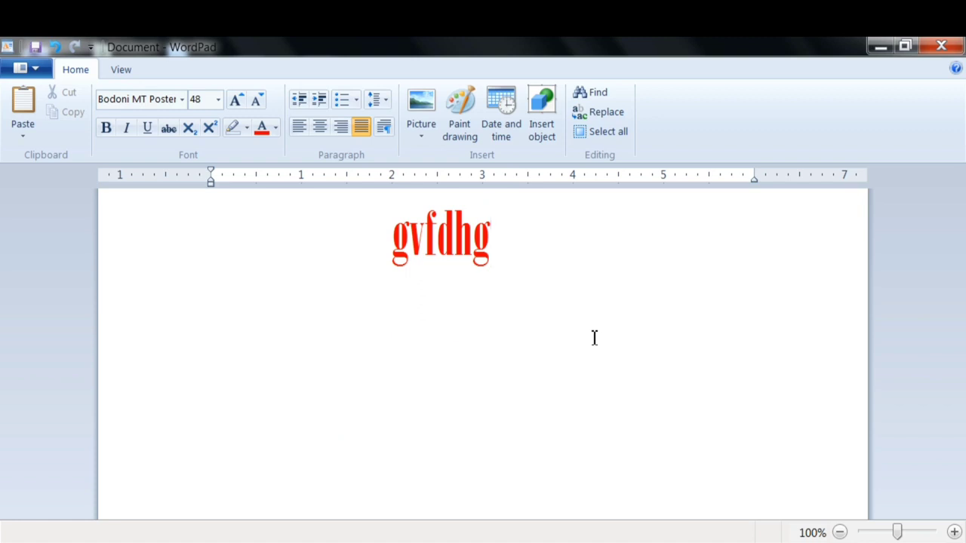
Step: Append fkhbj to the gvfdhg text, and add the lines fkdl and fjh below it
{"action": "left_click_drag", "start_coordinate": [561, 258], "coordinate": [224, 255]}
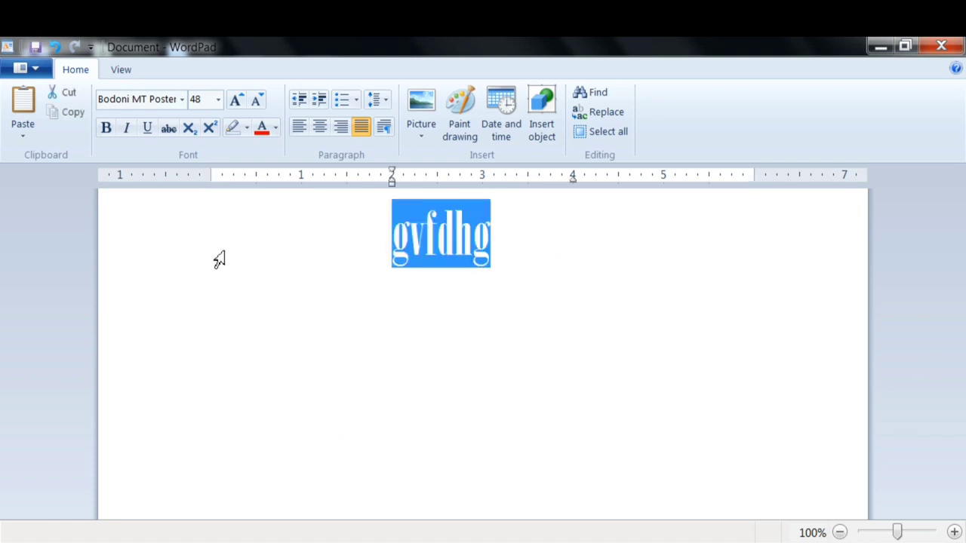
{"action": "left_click", "coordinate": [533, 259]}
{"action": "type", "text": "fkhbj"}
{"action": "key", "text": "Return"}
{"action": "type", "text": "fk"}
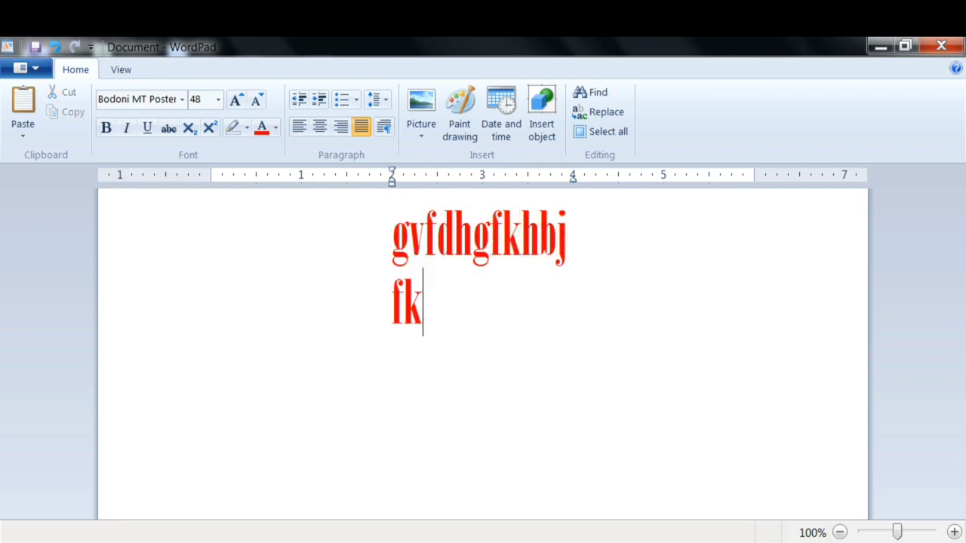
{"action": "type", "text": "dl "}
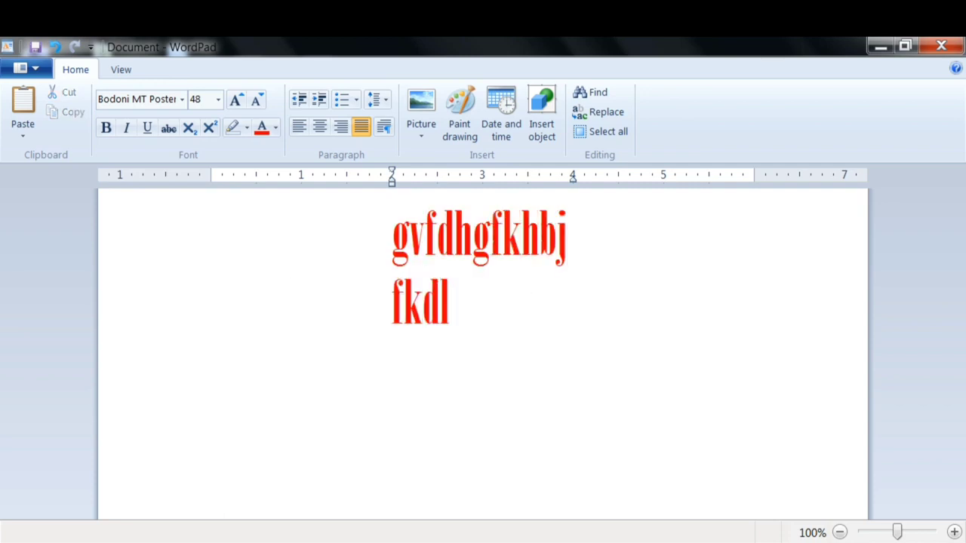
{"action": "type", "text": "fjh"}
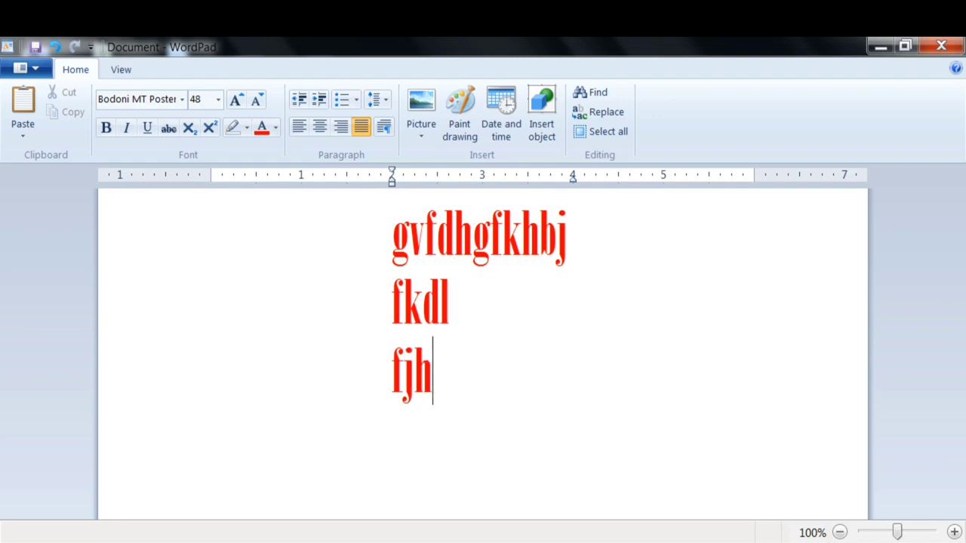
Step: Undo the text added after gvfdhg, and restore fkhbj and the lines fkdl and fjh
{"action": "key", "text": "ctrl+z"}
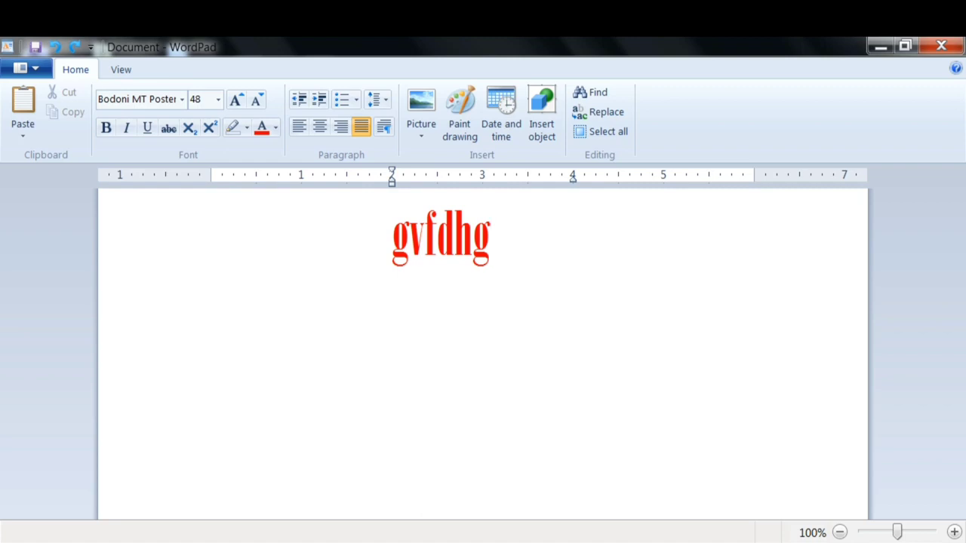
{"action": "type", "text": "fkhbj"}
{"action": "key", "text": "Return"}
{"action": "type", "text": "fkdl"}
{"action": "key", "text": "Return"}
{"action": "type", "text": "fjh"}
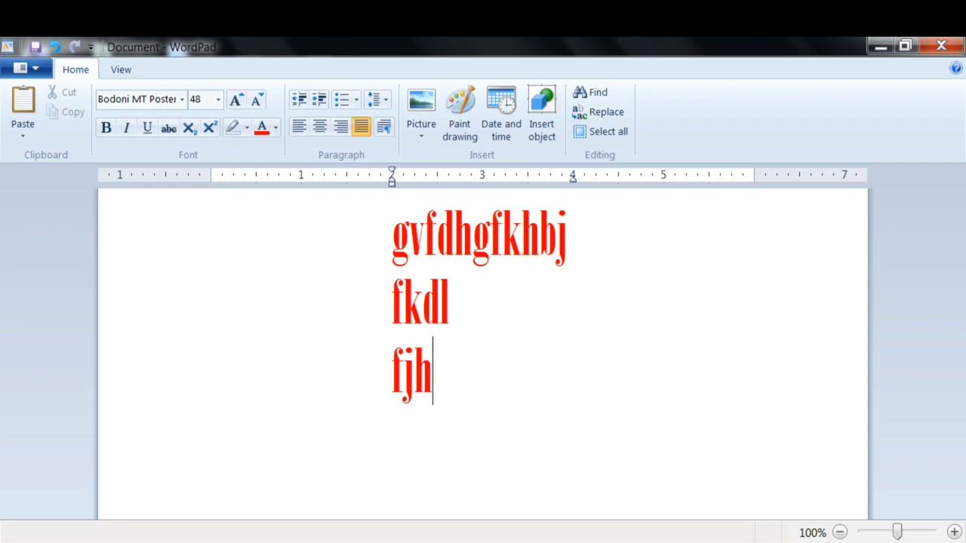
Step: Delete all text in the document, and insert the Penguins picture from the Sample Pictures folder
{"action": "key", "text": "ctrl+a"}
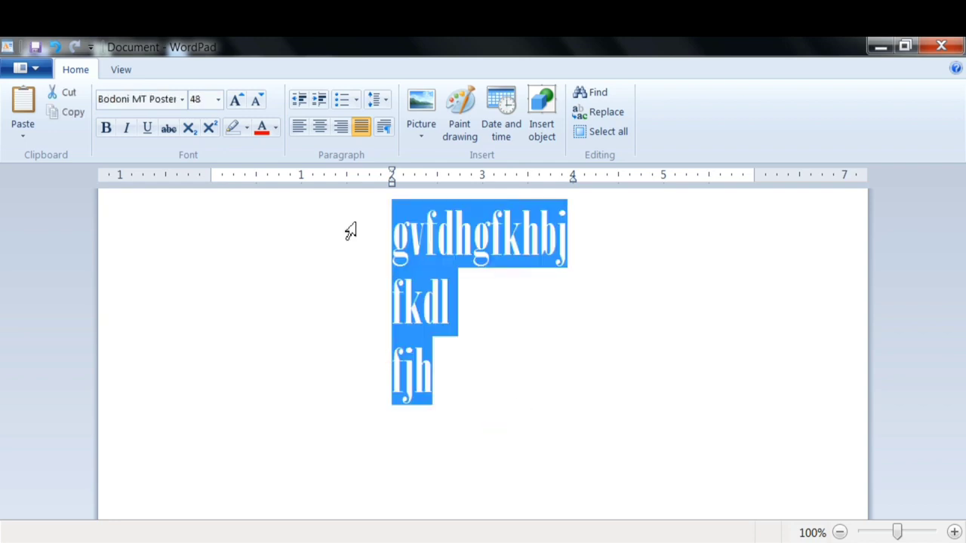
{"action": "key", "text": "Delete"}
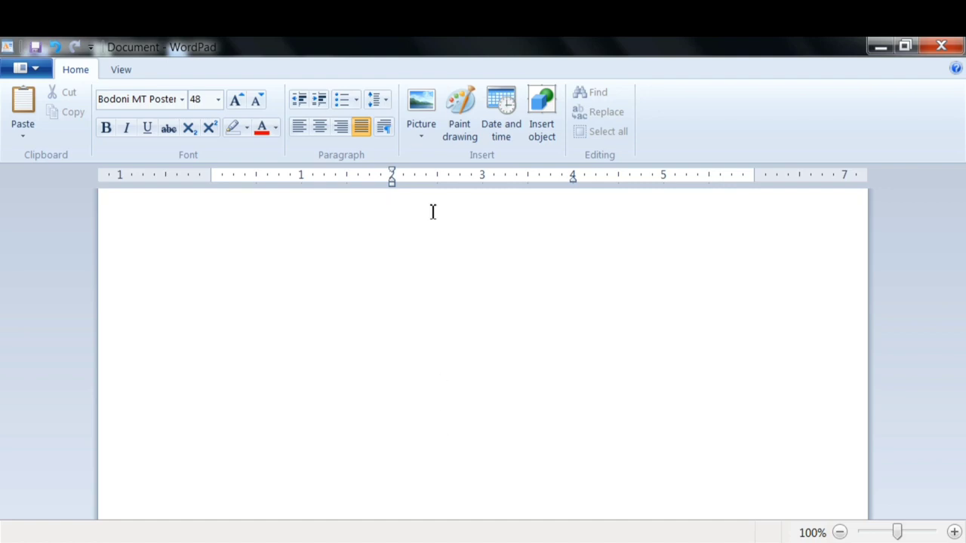
{"action": "left_click", "coordinate": [423, 105]}
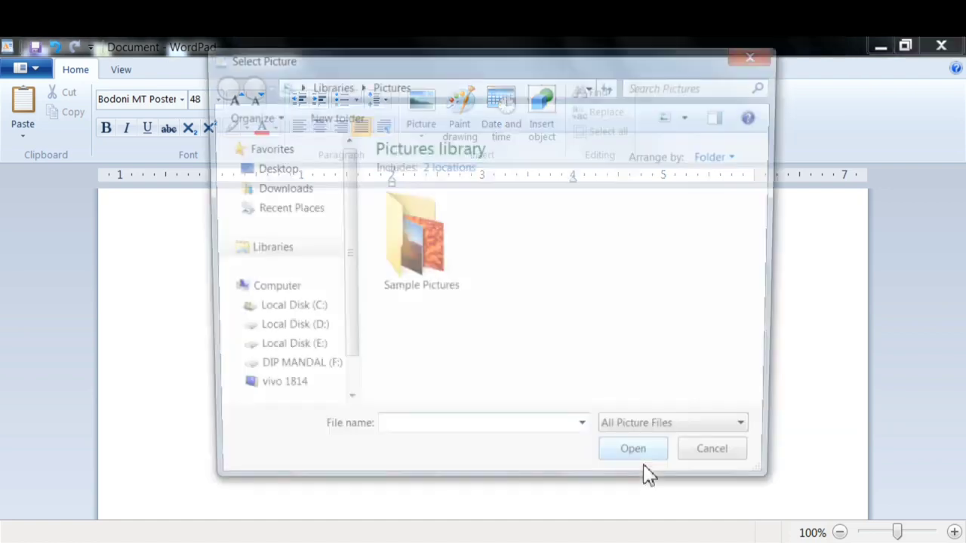
{"action": "double_click", "coordinate": [443, 256]}
{"action": "left_click", "coordinate": [520, 317]}
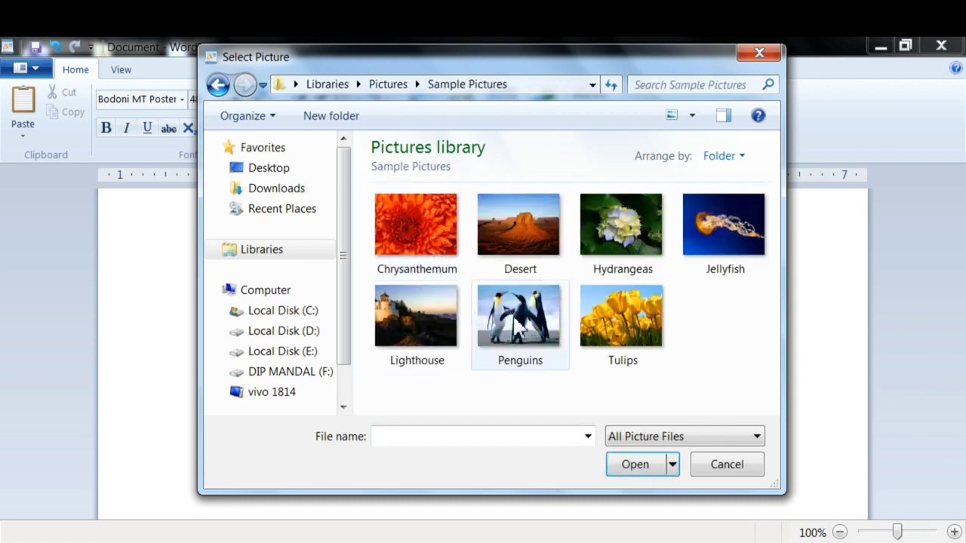
{"action": "left_click", "coordinate": [635, 465]}
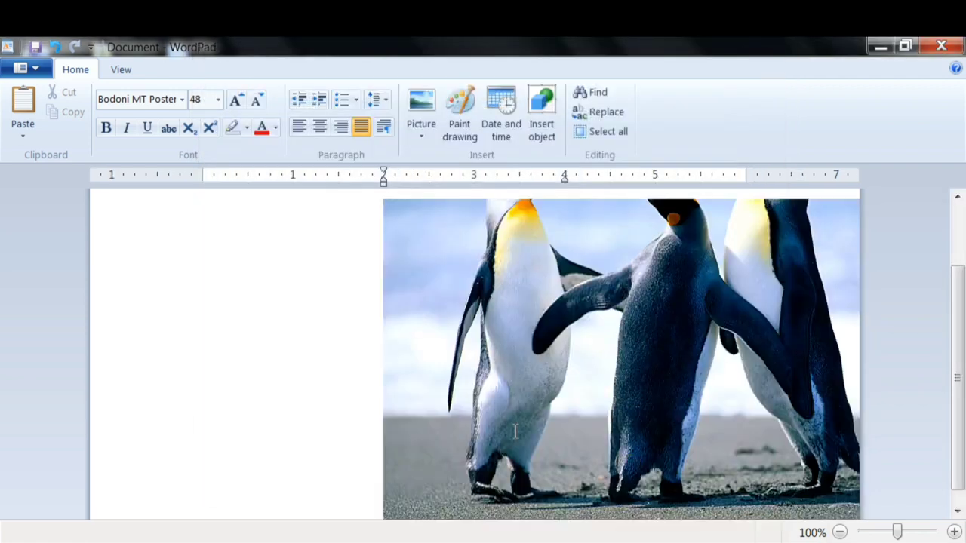
Step: Shrink the penguins picture to about half its size, and delete it from the document
{"action": "left_click", "coordinate": [554, 332]}
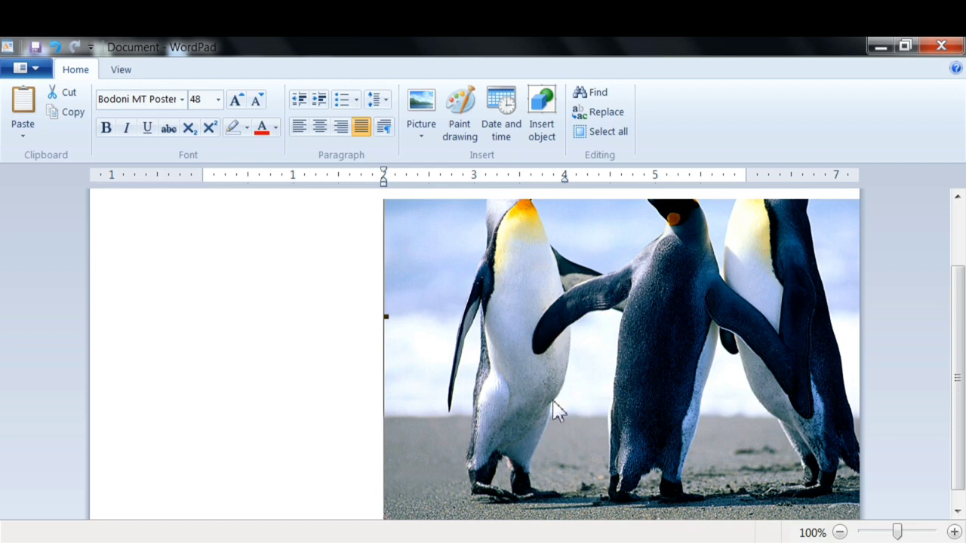
{"action": "scroll", "coordinate": [551, 425], "scroll_direction": "down", "scroll_amount": 1}
{"action": "left_click_drag", "start_coordinate": [383, 504], "coordinate": [689, 262]}
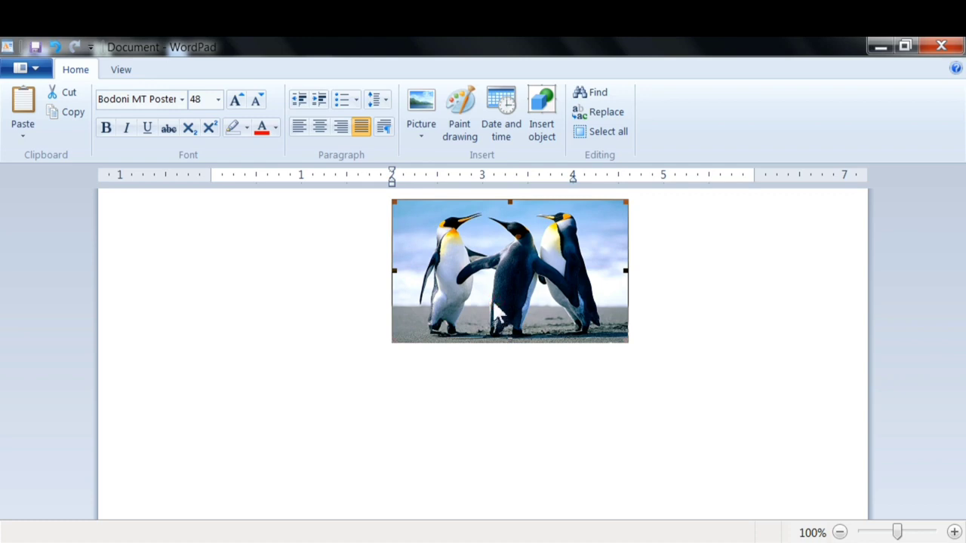
{"action": "key", "text": "Delete"}
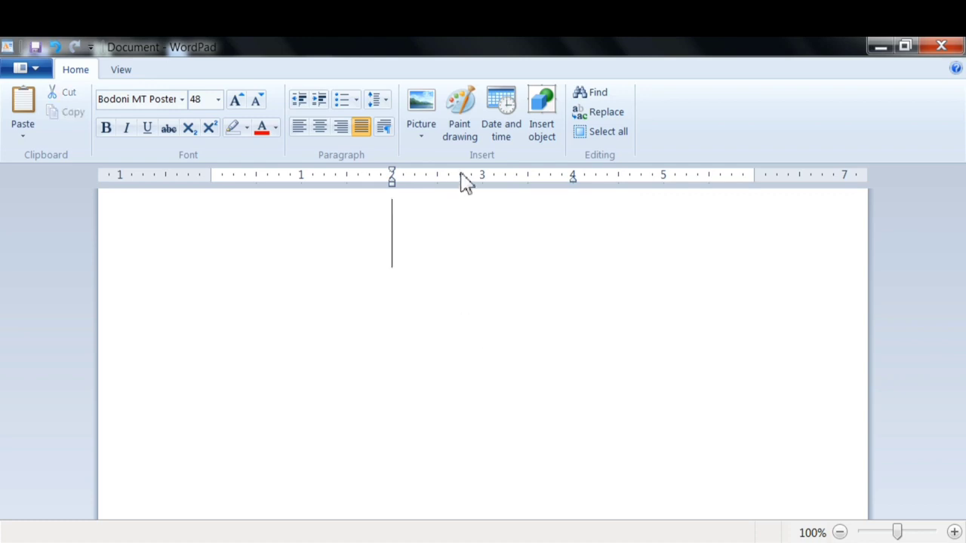
Step: Insert a Paint drawing with an enlarged canvas, and draw a black six-point star near its middle
{"action": "left_click", "coordinate": [468, 117]}
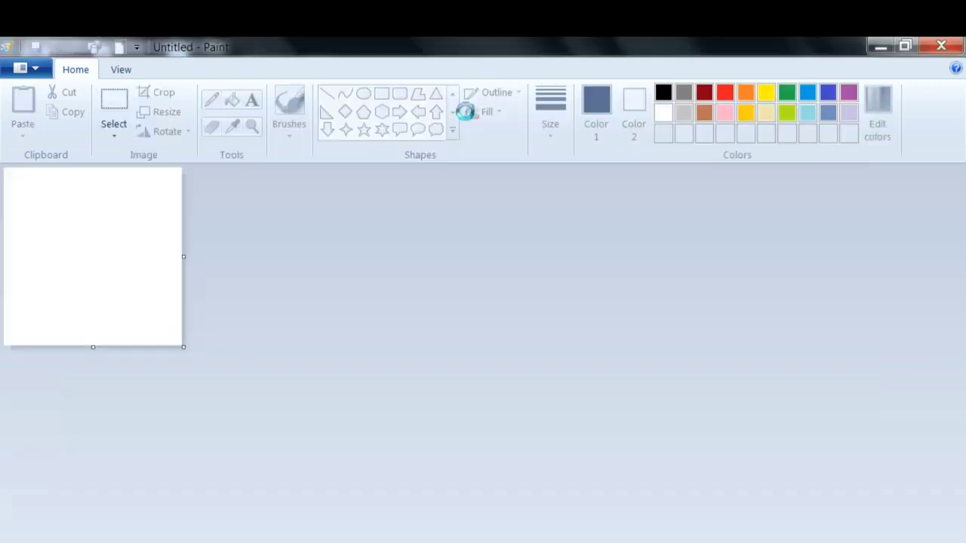
{"action": "mouse_move", "coordinate": [184, 348]}
{"action": "left_mouse_down"}
{"action": "mouse_move", "coordinate": [798, 473]}
{"action": "mouse_move", "coordinate": [839, 495]}
{"action": "left_mouse_up"}
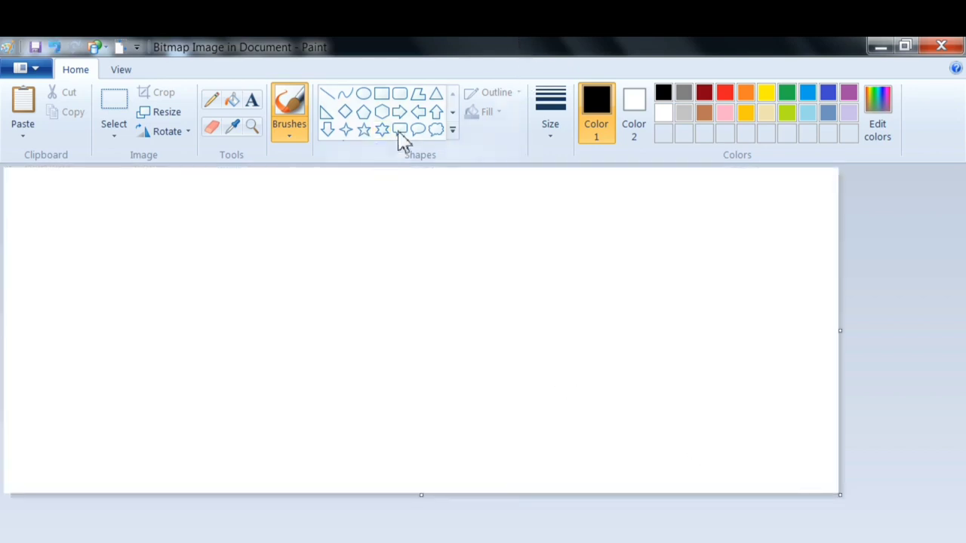
{"action": "left_click", "coordinate": [383, 130]}
{"action": "left_click_drag", "start_coordinate": [324, 228], "coordinate": [480, 407]}
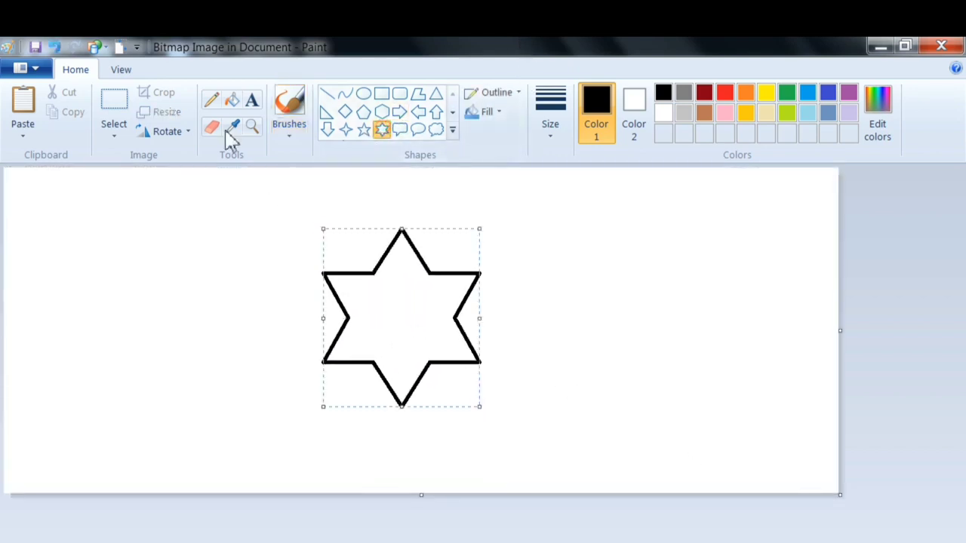
Step: Fill the six-point star with orange, and close Paint to return to the WordPad document
{"action": "left_click", "coordinate": [231, 100]}
{"action": "left_click", "coordinate": [745, 92]}
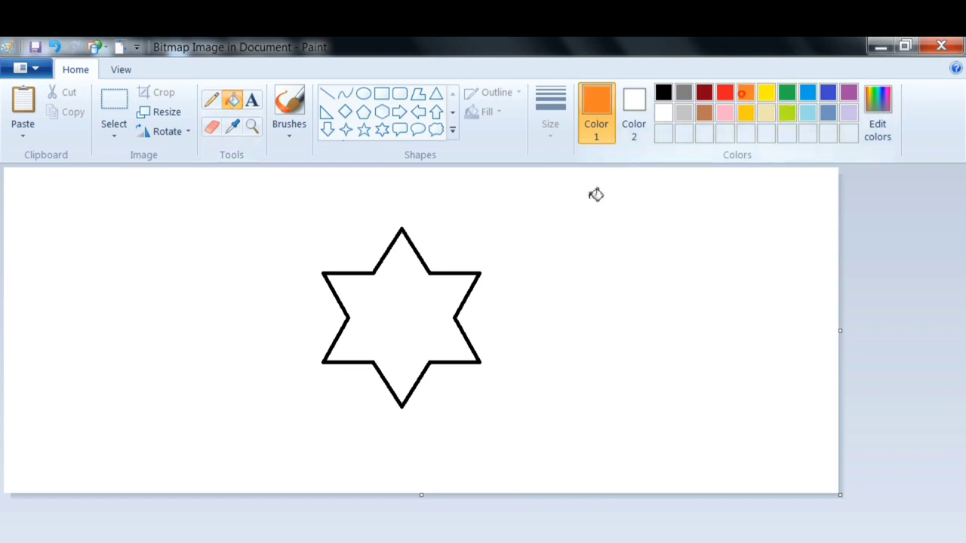
{"action": "left_click", "coordinate": [417, 326]}
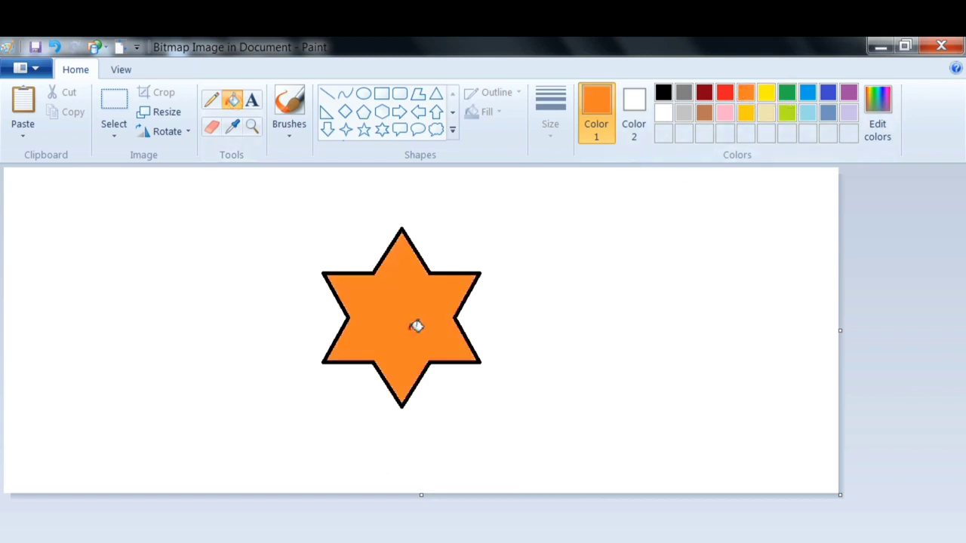
{"action": "left_click", "coordinate": [944, 47]}
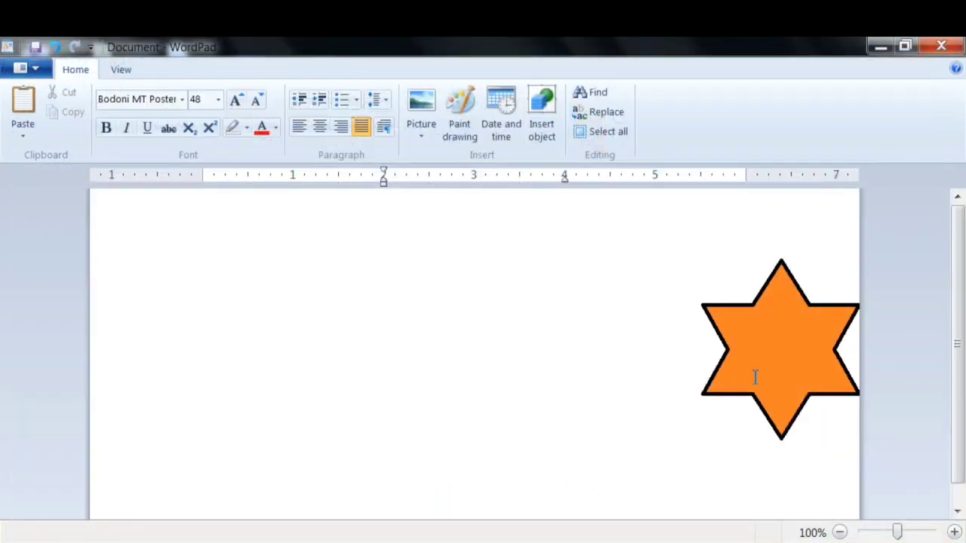
Step: Reduce the height and width of the inserted star drawing, and delete it from the document
{"action": "left_click", "coordinate": [754, 375]}
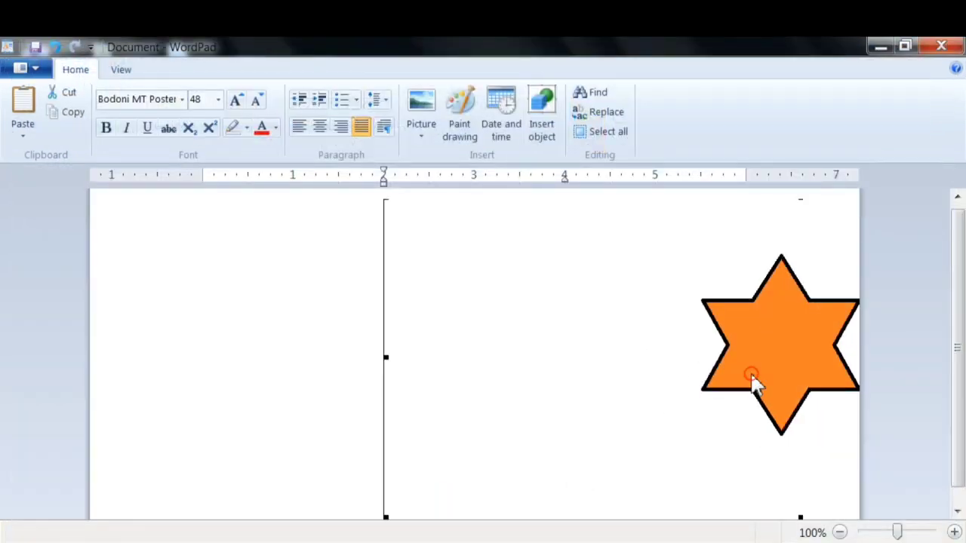
{"action": "left_click_drag", "start_coordinate": [387, 515], "coordinate": [618, 289]}
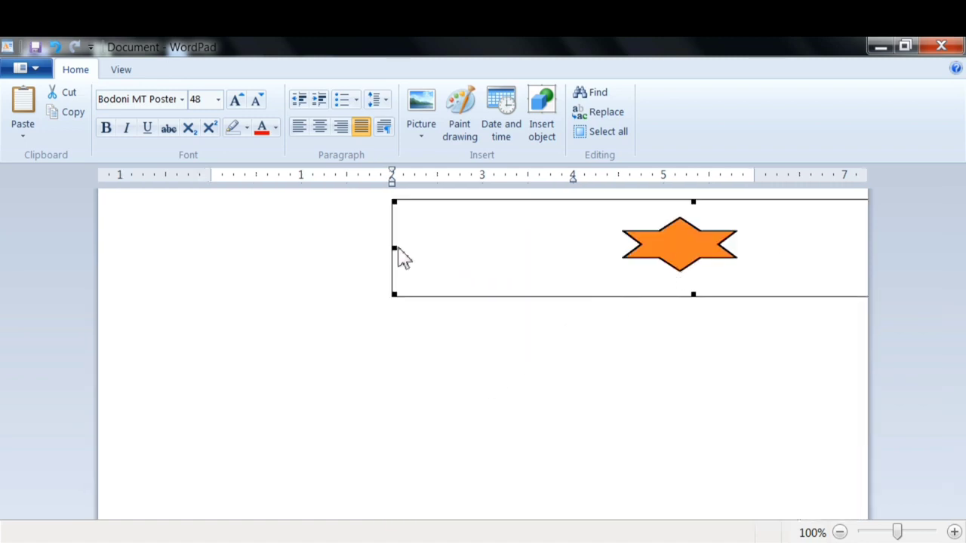
{"action": "left_click_drag", "start_coordinate": [394, 247], "coordinate": [494, 248]}
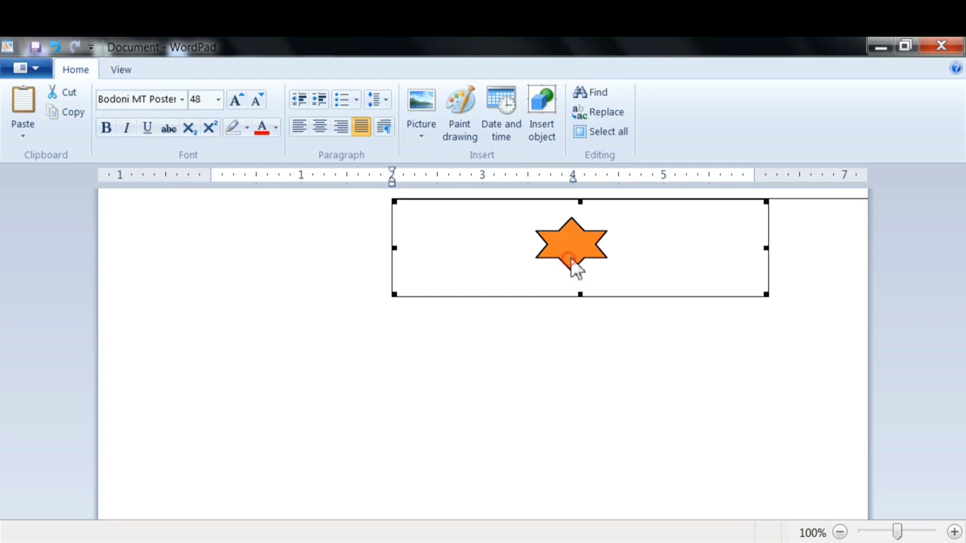
{"action": "key", "text": "Delete"}
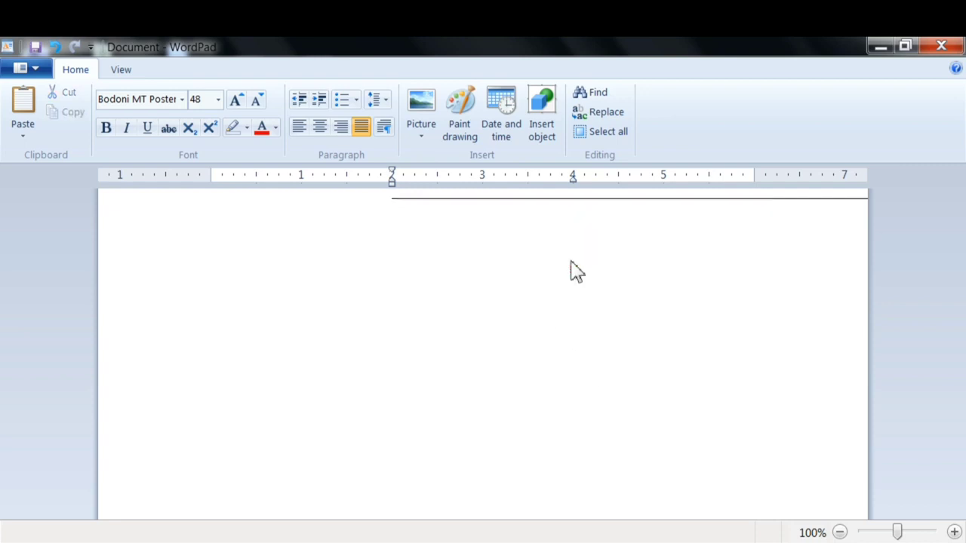
Step: View the available date and time formats, and close the list without inserting one
{"action": "left_click", "coordinate": [507, 127]}
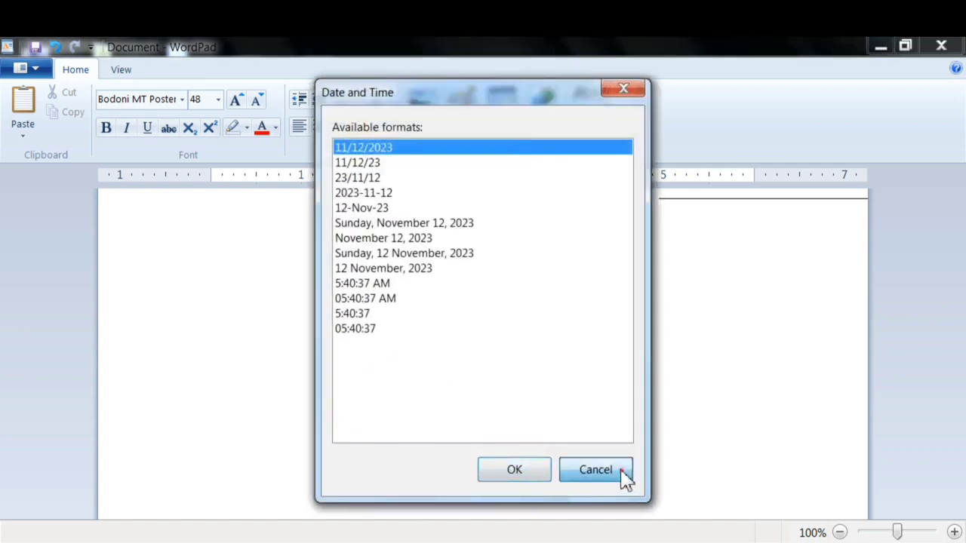
{"action": "left_click", "coordinate": [624, 476]}
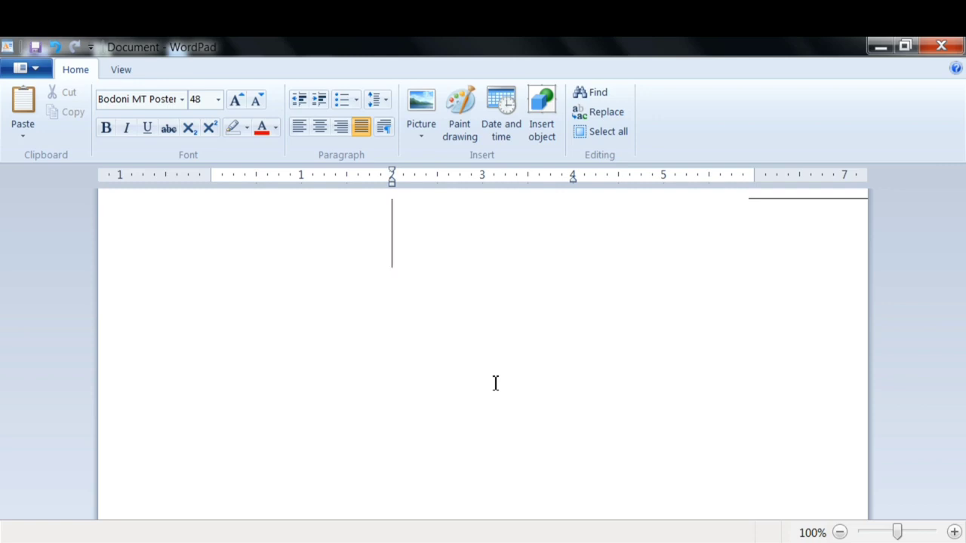
Step: View the Find options twice, closing them each time without searching
{"action": "key", "text": "ctrl+f"}
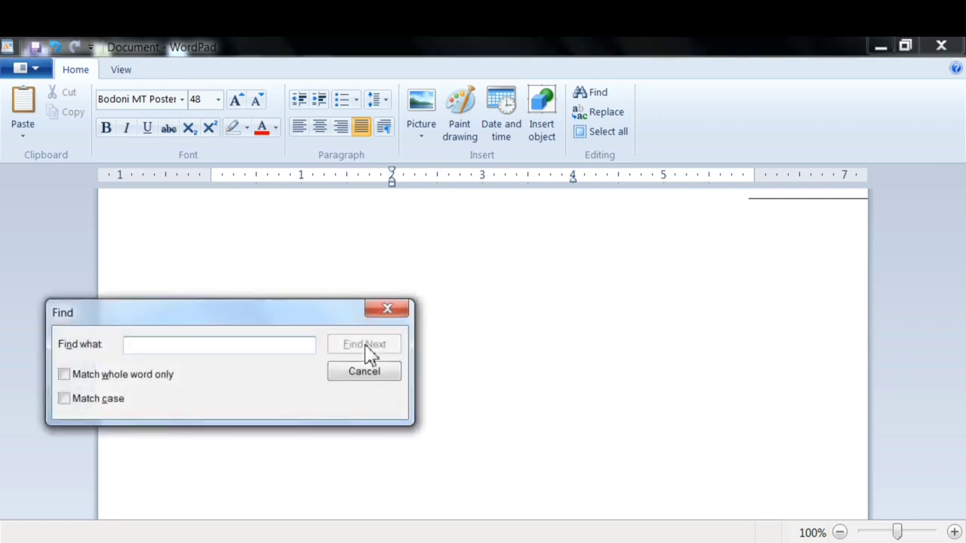
{"action": "left_click", "coordinate": [399, 310]}
{"action": "left_click", "coordinate": [600, 97]}
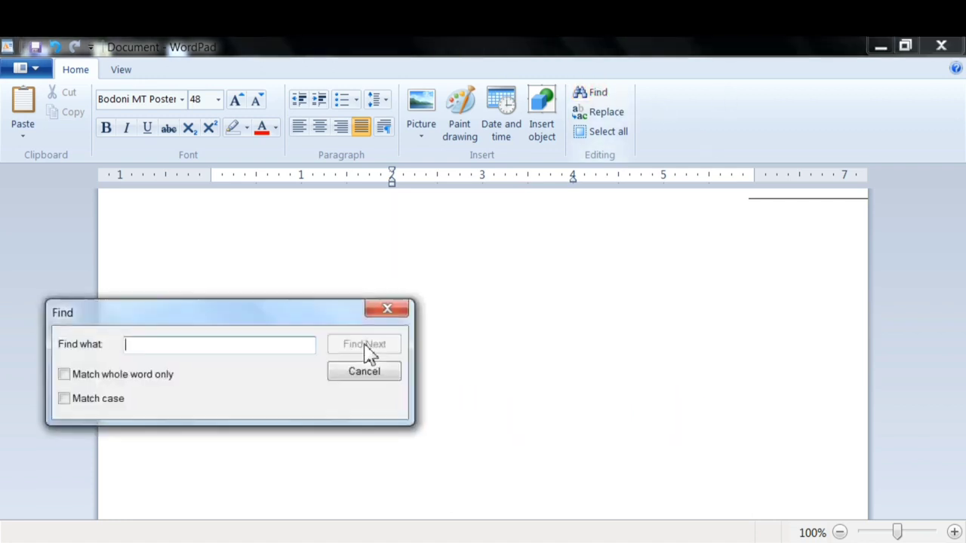
{"action": "left_click", "coordinate": [390, 312]}
Step: Write four separate lines in the document reading dalla, malda, malda and dalla
{"action": "left_click", "coordinate": [394, 332]}
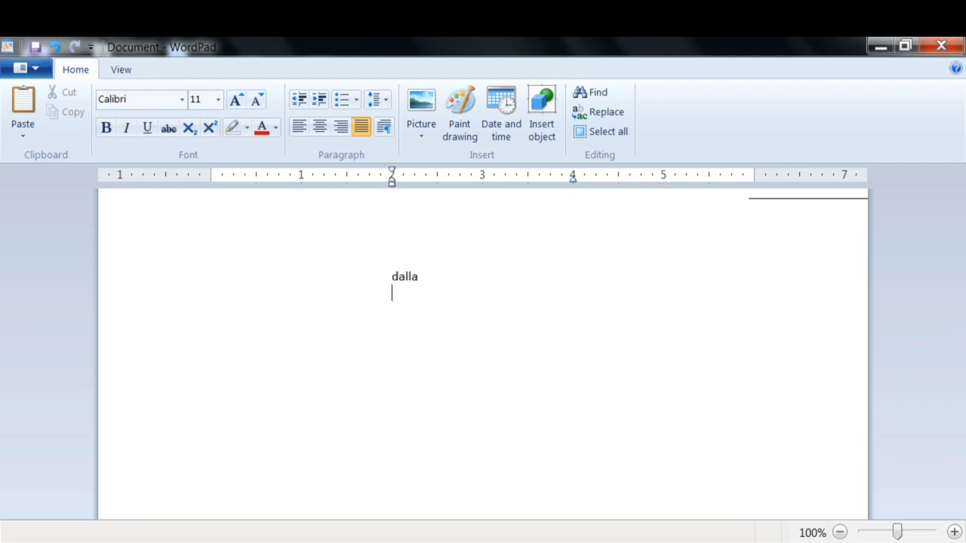
{"action": "type", "text": "malda "}
{"action": "type", "text": "malda"}
{"action": "type", "text": "dalla"}
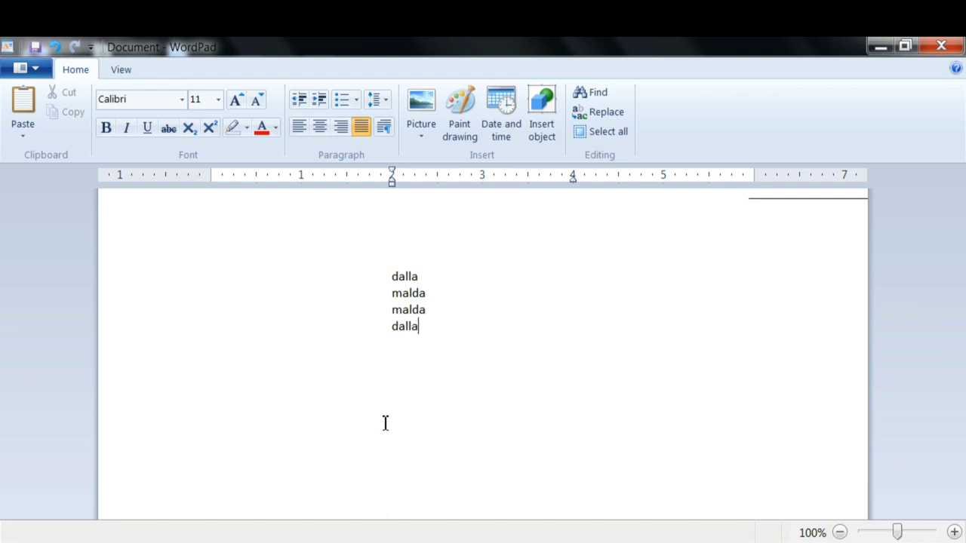
Step: Search the document for "malda", go through its occurrences to the end, and close the search
{"action": "left_click", "coordinate": [585, 97]}
{"action": "left_click_drag", "start_coordinate": [234, 323], "coordinate": [642, 286]}
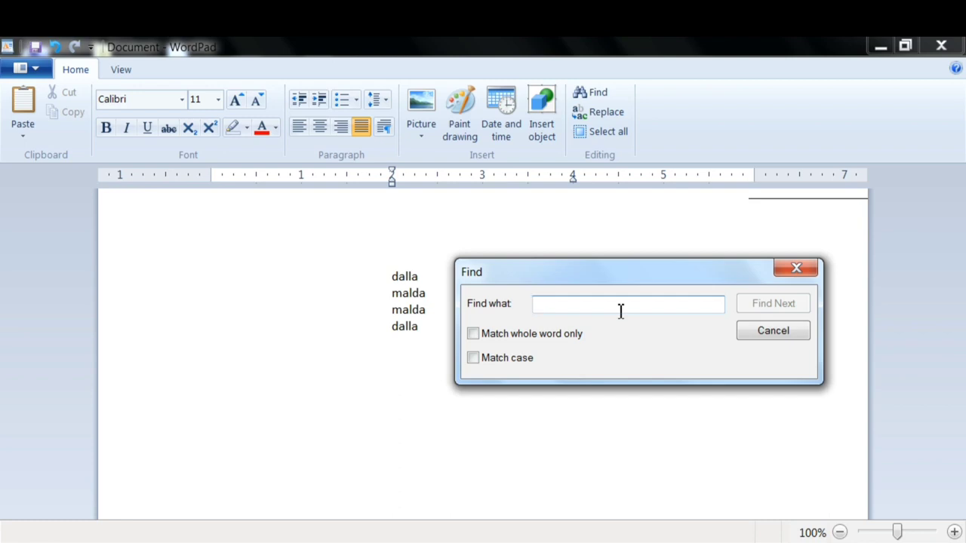
{"action": "type", "text": "mald"}
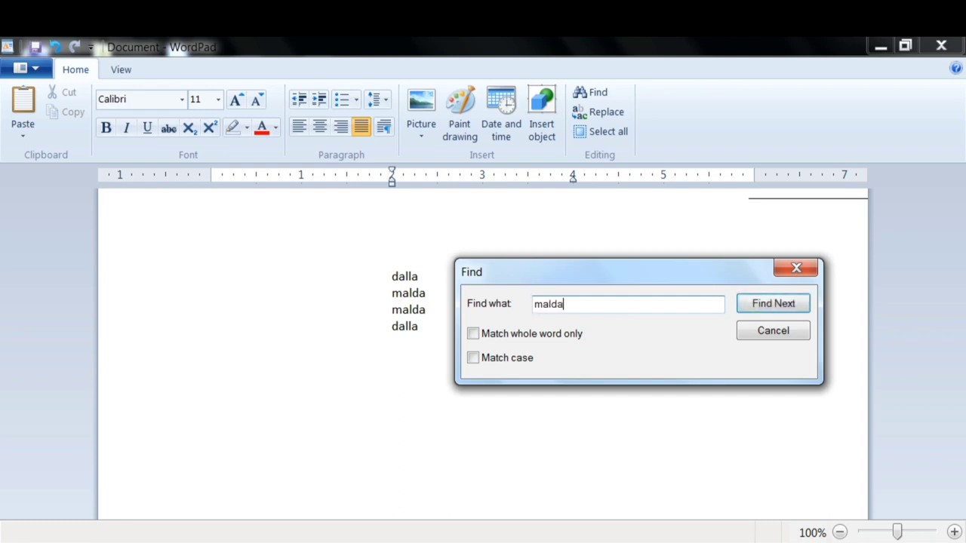
{"action": "type", "text": "a"}
{"action": "left_click", "coordinate": [773, 309]}
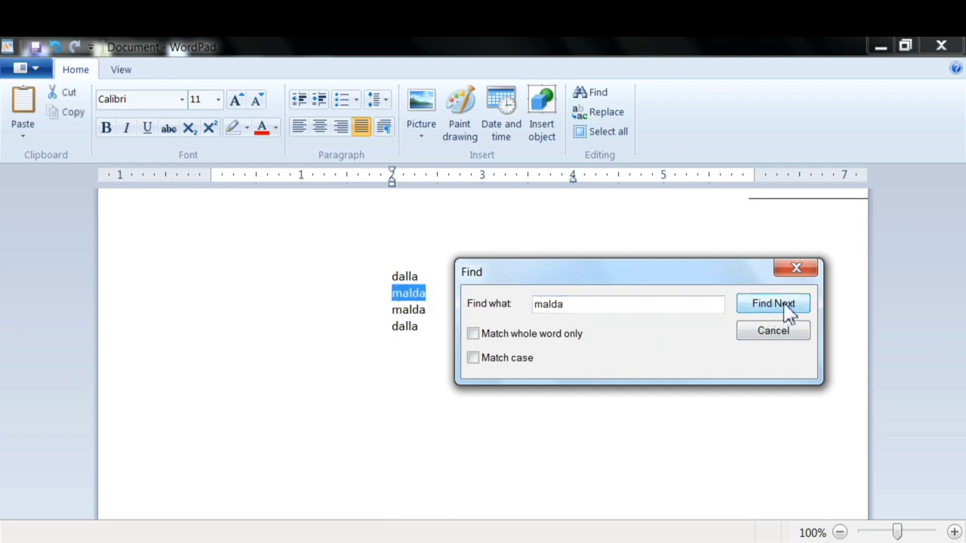
{"action": "left_click", "coordinate": [789, 309]}
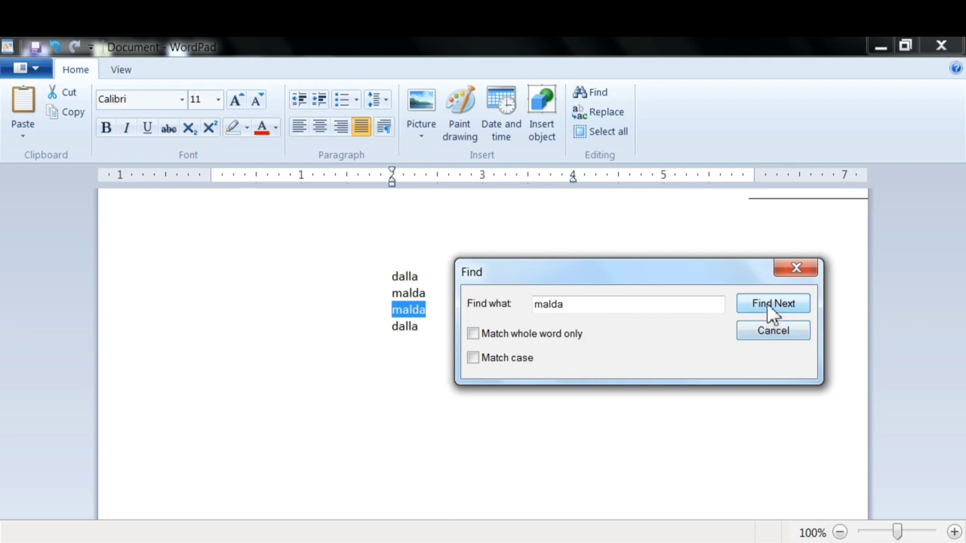
{"action": "left_click", "coordinate": [769, 311]}
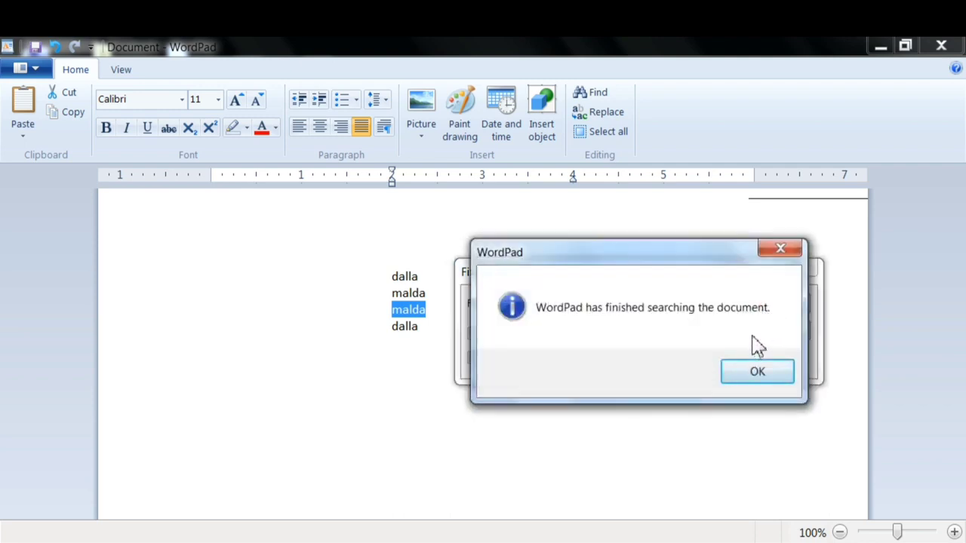
{"action": "left_click", "coordinate": [762, 377]}
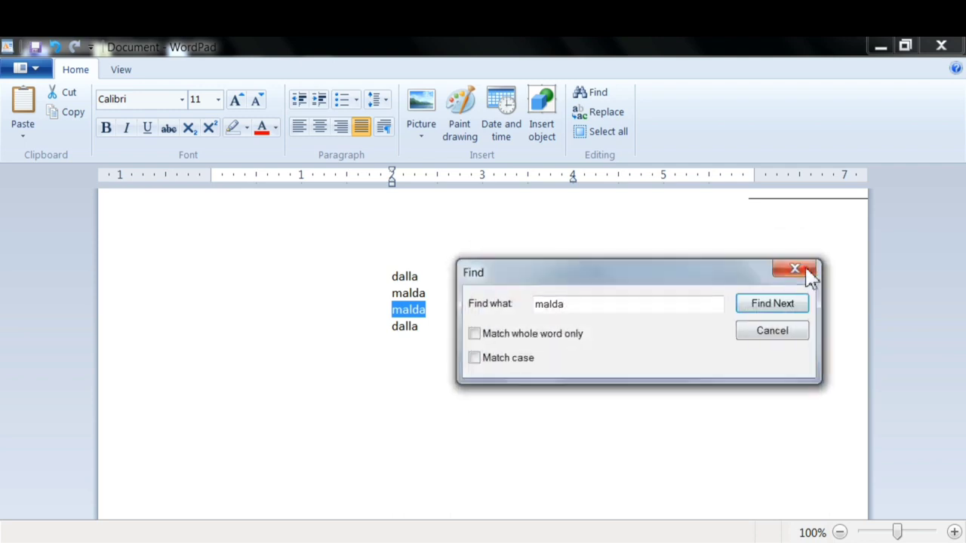
{"action": "left_click", "coordinate": [809, 271]}
{"action": "left_click", "coordinate": [489, 339]}
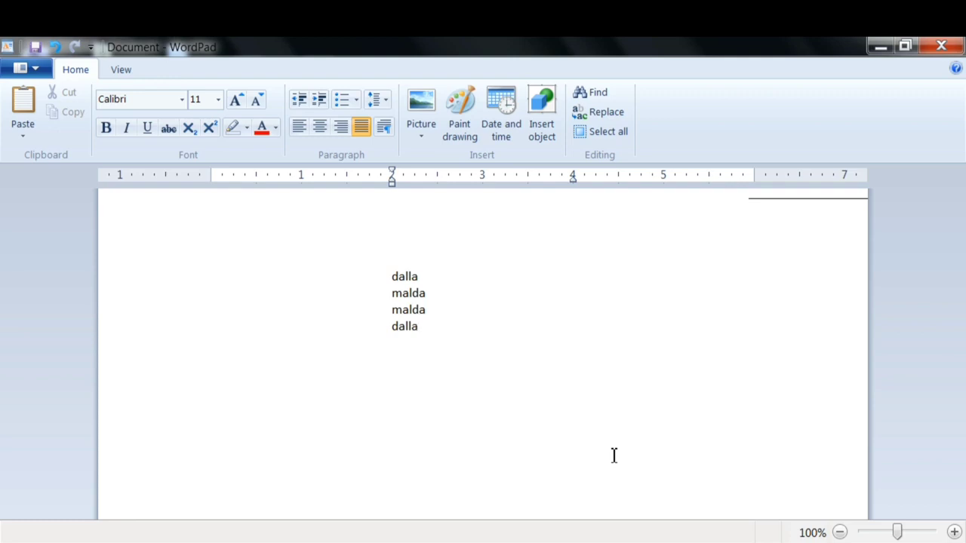
{"action": "key", "text": "ctrl+h"}
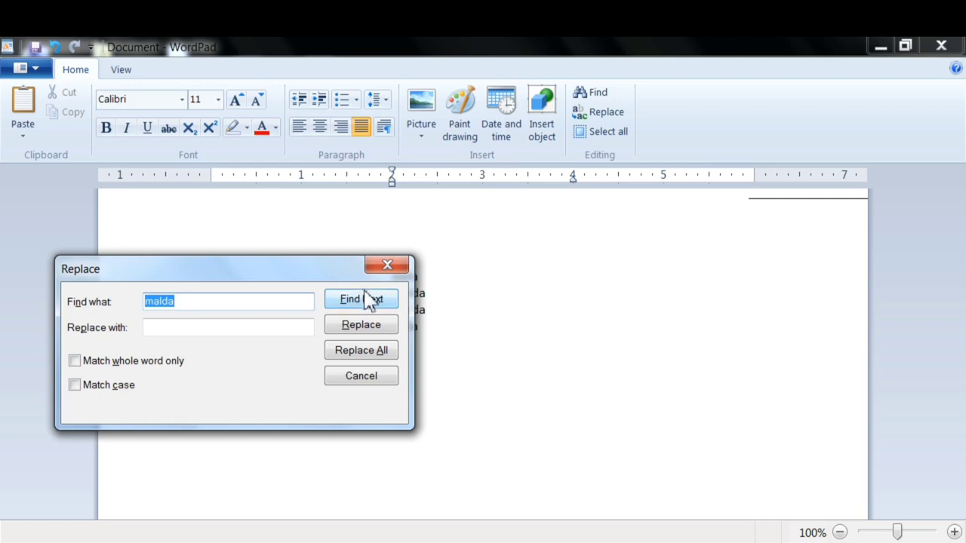
{"action": "left_click_drag", "start_coordinate": [275, 268], "coordinate": [673, 253]}
{"action": "left_click", "coordinate": [798, 258]}
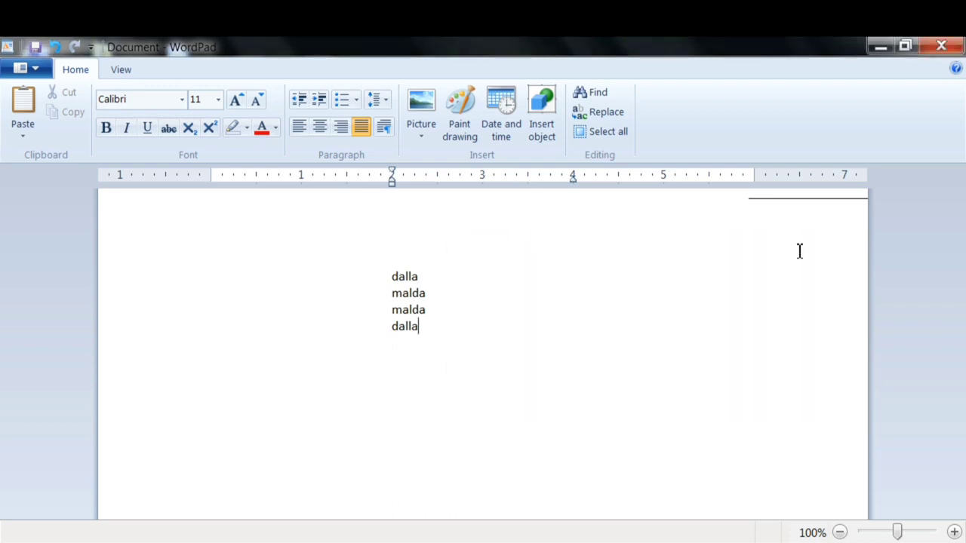
Step: Replace every occurrence of "dalla" with "malda" in the document, and close the Replace dialog
{"action": "left_click", "coordinate": [605, 112]}
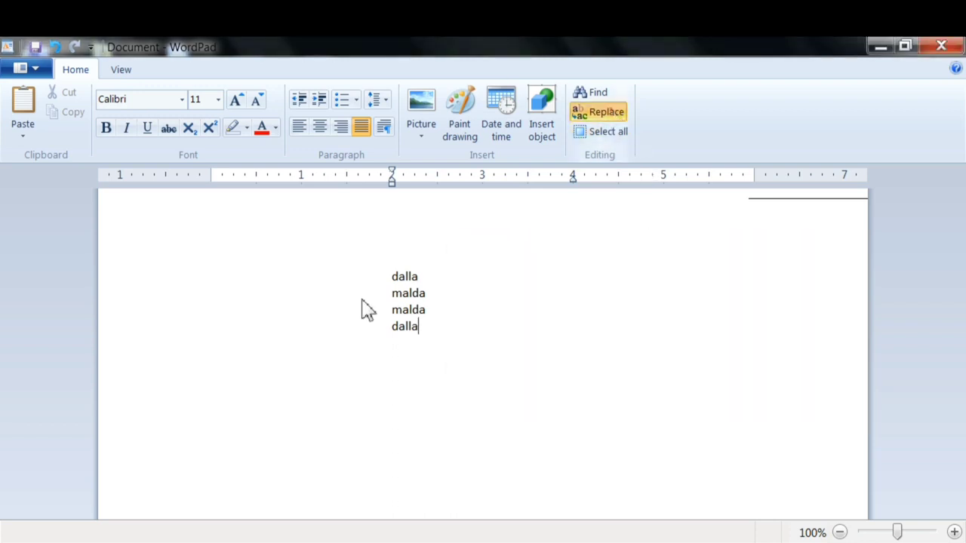
{"action": "left_click_drag", "start_coordinate": [243, 281], "coordinate": [715, 255]}
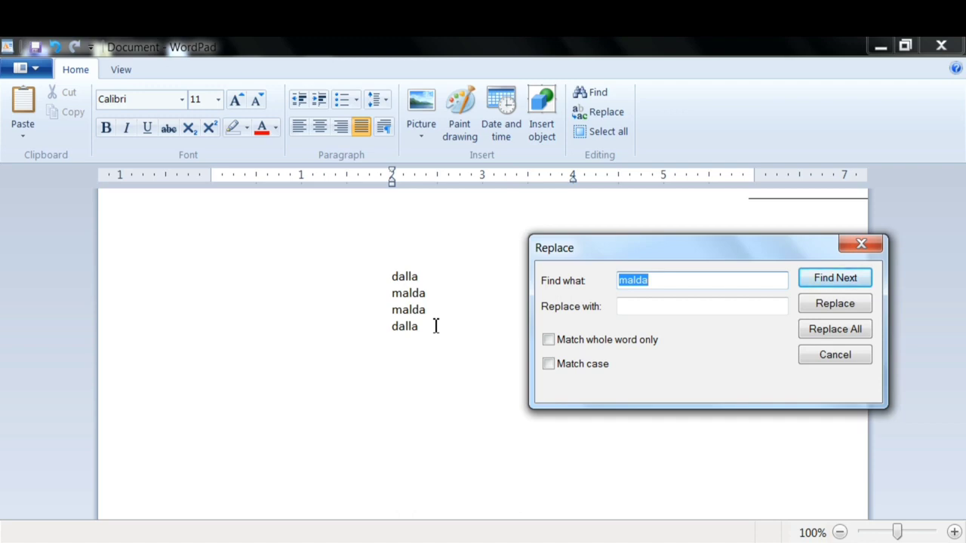
{"action": "type", "text": "dall"}
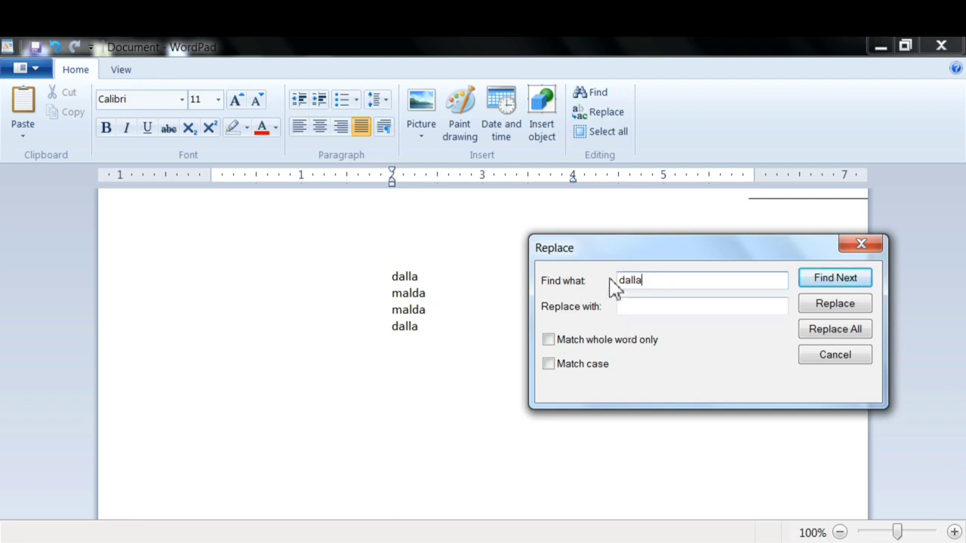
{"action": "left_click", "coordinate": [632, 305]}
{"action": "type", "text": "malda"}
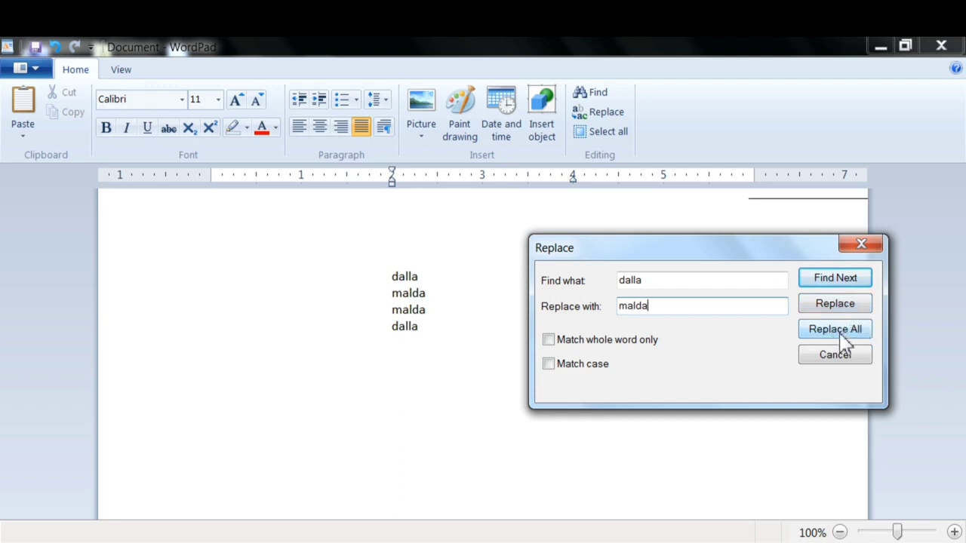
{"action": "left_click", "coordinate": [844, 343]}
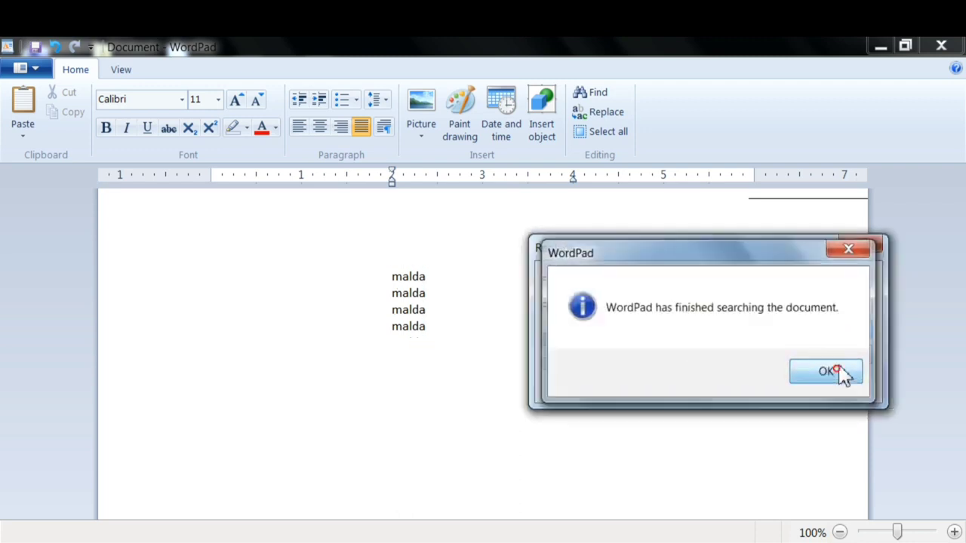
{"action": "left_click", "coordinate": [841, 374]}
{"action": "left_click", "coordinate": [856, 253]}
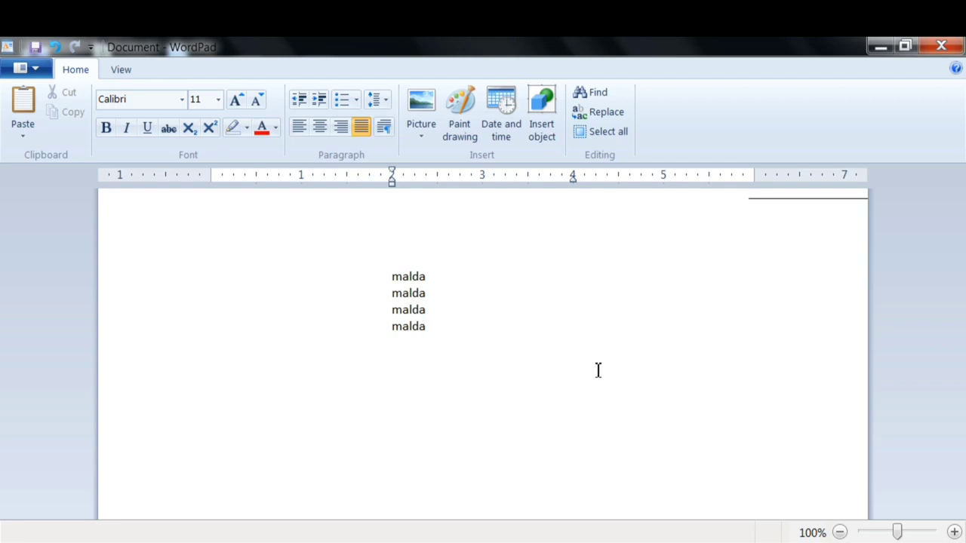
Step: Practise selecting the whole text of the document, clearing the selection each time
{"action": "left_click", "coordinate": [607, 133]}
{"action": "left_click", "coordinate": [564, 286]}
{"action": "left_click_drag", "start_coordinate": [498, 408], "coordinate": [354, 271]}
{"action": "left_click", "coordinate": [516, 355]}
{"action": "left_click", "coordinate": [616, 132]}
{"action": "left_click", "coordinate": [581, 318]}
{"action": "key", "text": "ctrl+a"}
{"action": "left_click", "coordinate": [561, 358]}
Step: Zoom the document in to 140%, zoom back out to 110%, and reset it to 100%
{"action": "left_click", "coordinate": [127, 75]}
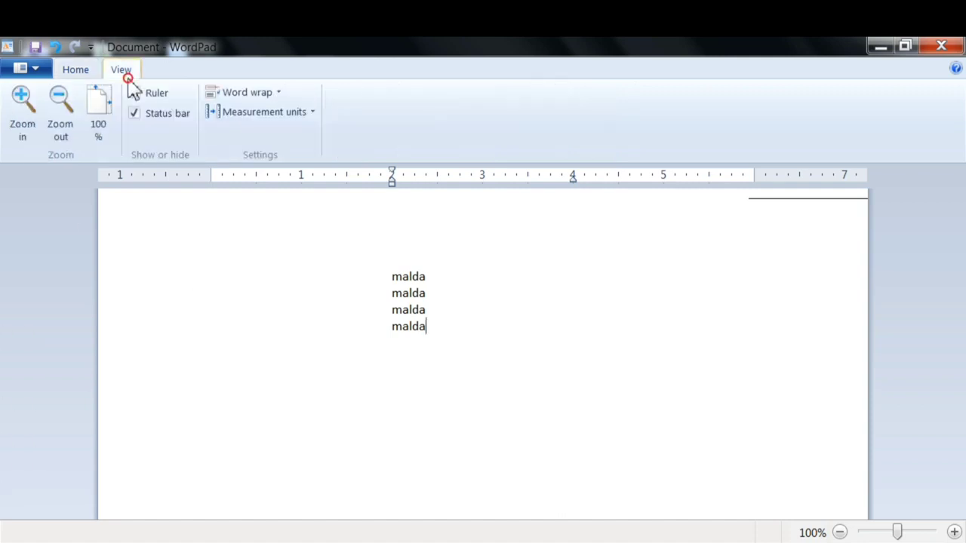
{"action": "left_click", "coordinate": [31, 119]}
{"action": "left_click", "coordinate": [30, 119]}
{"action": "left_click", "coordinate": [31, 121]}
{"action": "left_click", "coordinate": [32, 122]}
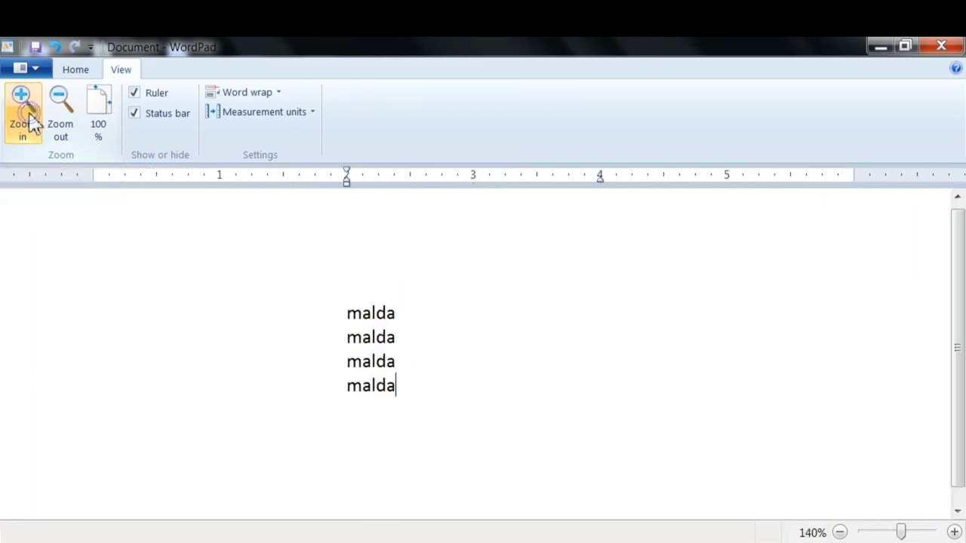
{"action": "left_click", "coordinate": [60, 123]}
{"action": "left_click", "coordinate": [61, 124]}
{"action": "left_click", "coordinate": [60, 123]}
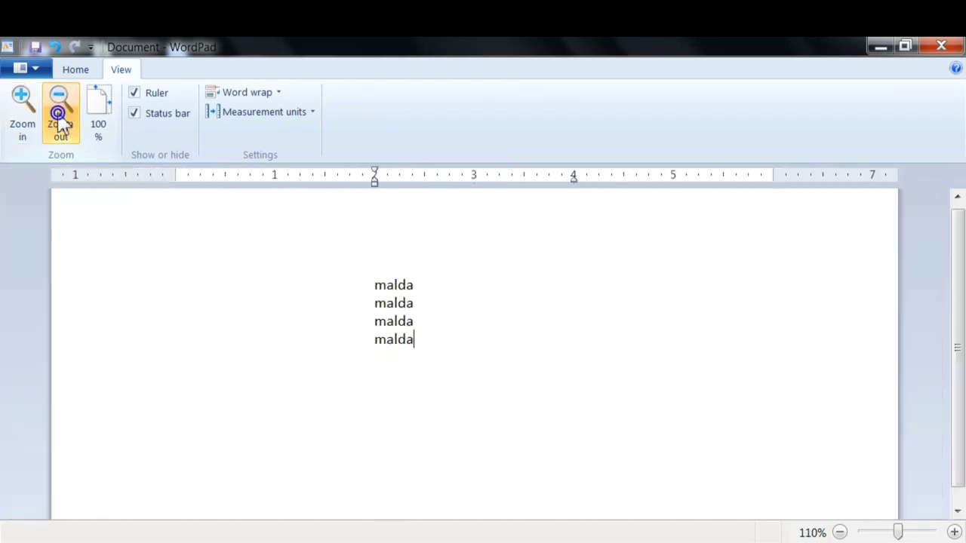
{"action": "left_click", "coordinate": [99, 115]}
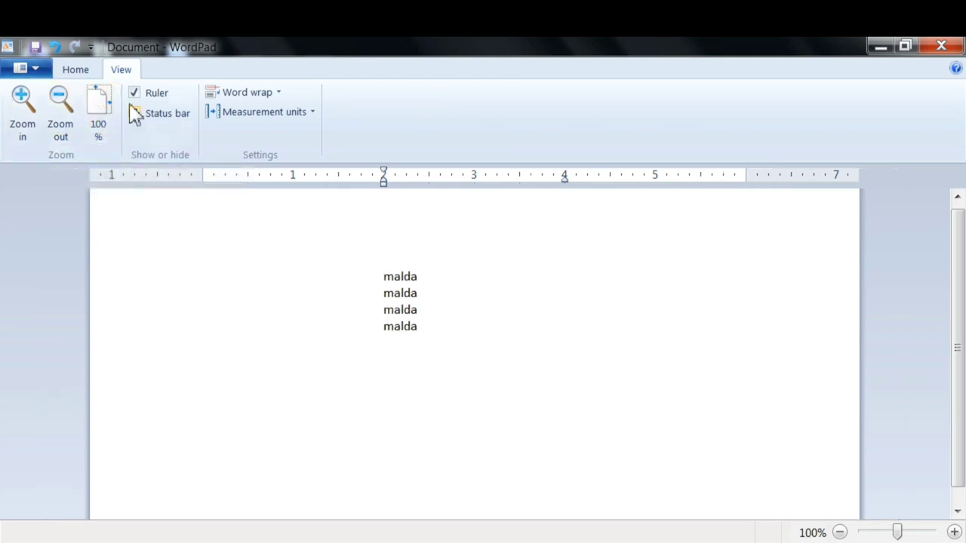
Step: Hide the ruler and the status bar in turn, showing each again
{"action": "left_click", "coordinate": [149, 94]}
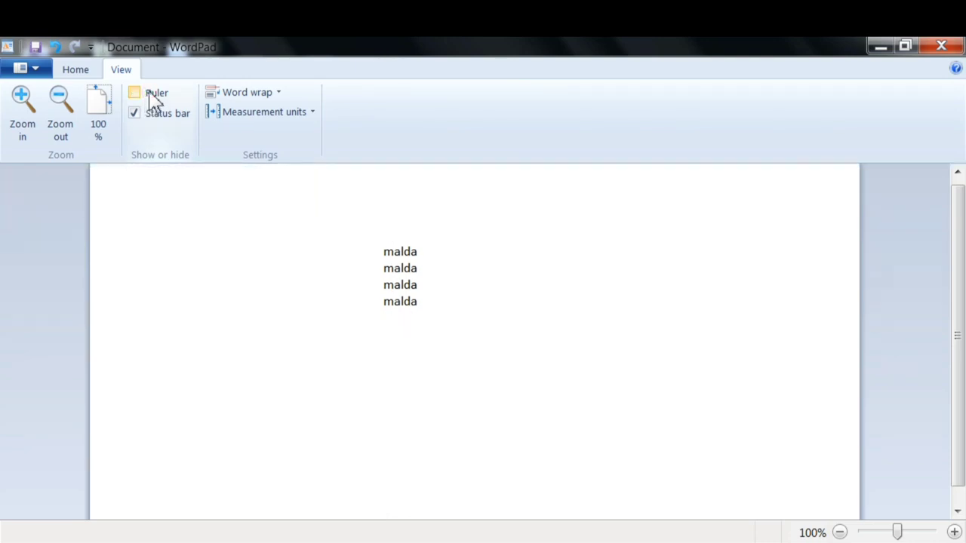
{"action": "left_click", "coordinate": [148, 93]}
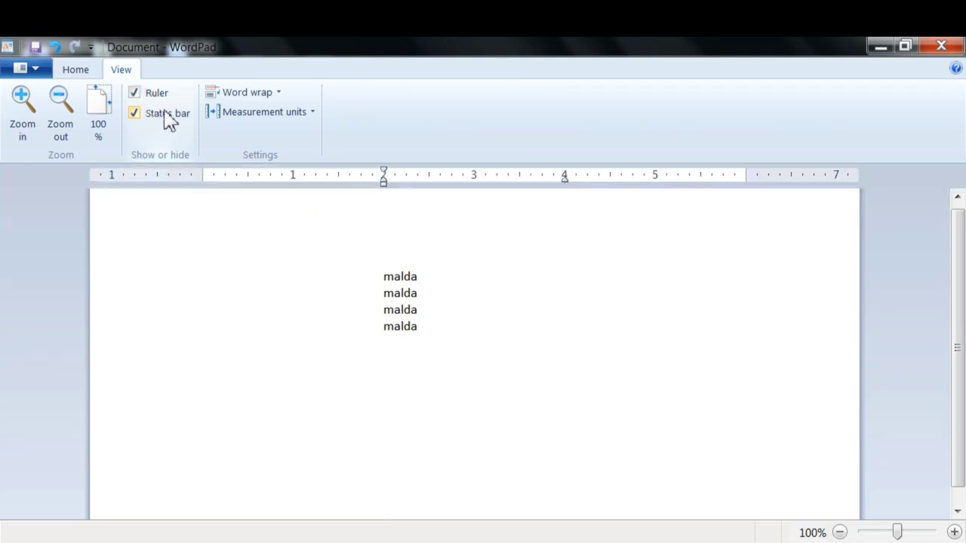
{"action": "left_click", "coordinate": [166, 114]}
{"action": "left_click", "coordinate": [166, 114]}
{"action": "left_click", "coordinate": [158, 92]}
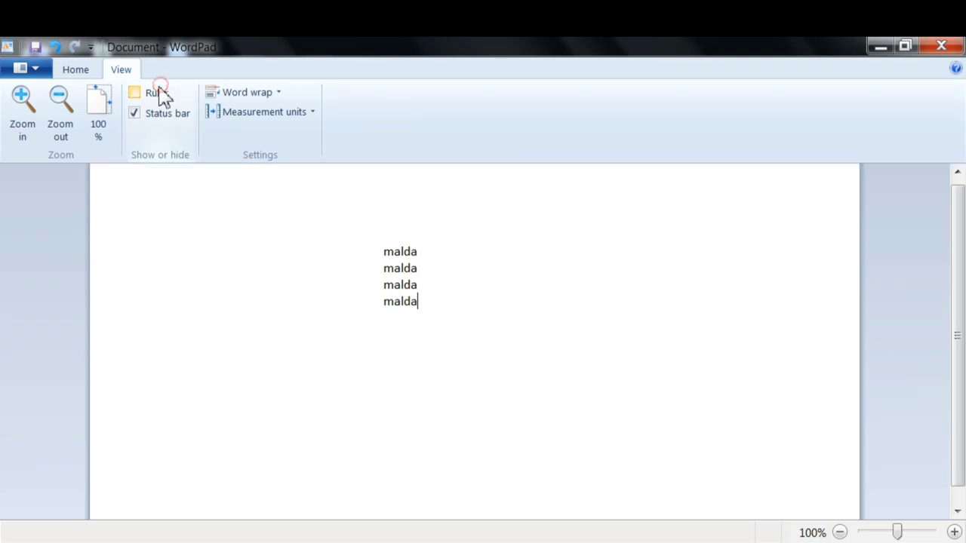
{"action": "left_click", "coordinate": [156, 92]}
Step: Zoom the document out two levels using the status bar zoom, and bring it back to 100%
{"action": "left_click", "coordinate": [842, 532]}
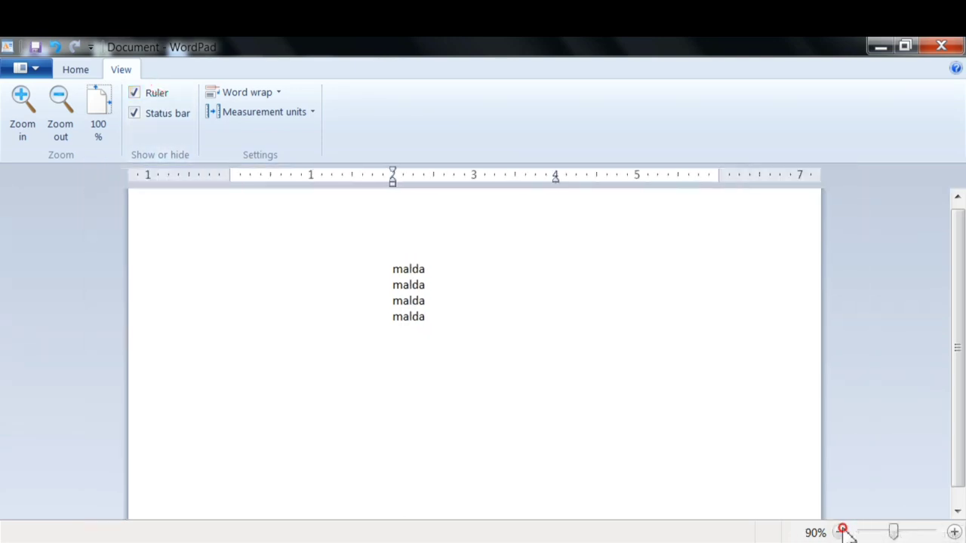
{"action": "left_click", "coordinate": [842, 532]}
{"action": "left_click", "coordinate": [954, 533]}
{"action": "left_click", "coordinate": [954, 533]}
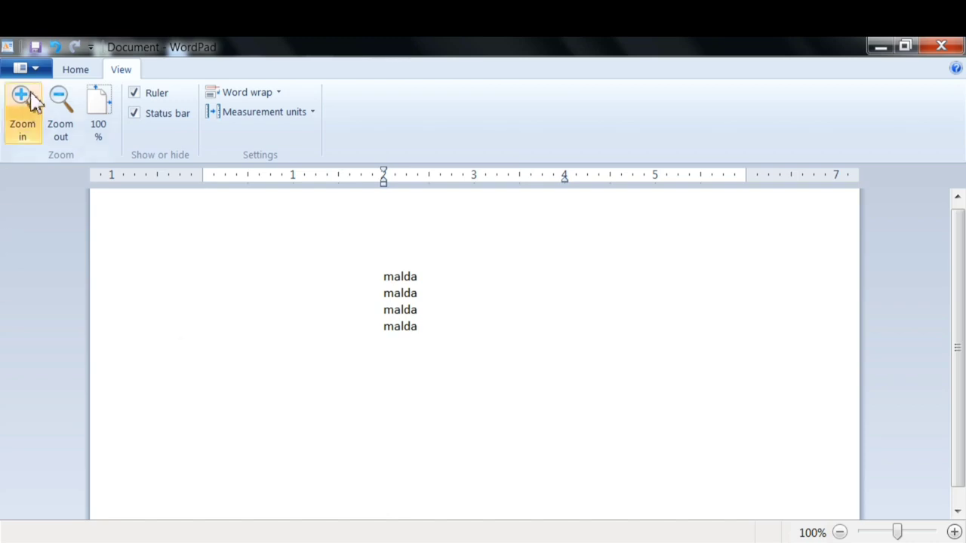
Step: Start a new document, discarding the unsaved changes to the current one
{"action": "scroll", "coordinate": [57, 79], "scroll_direction": "up", "scroll_amount": 1}
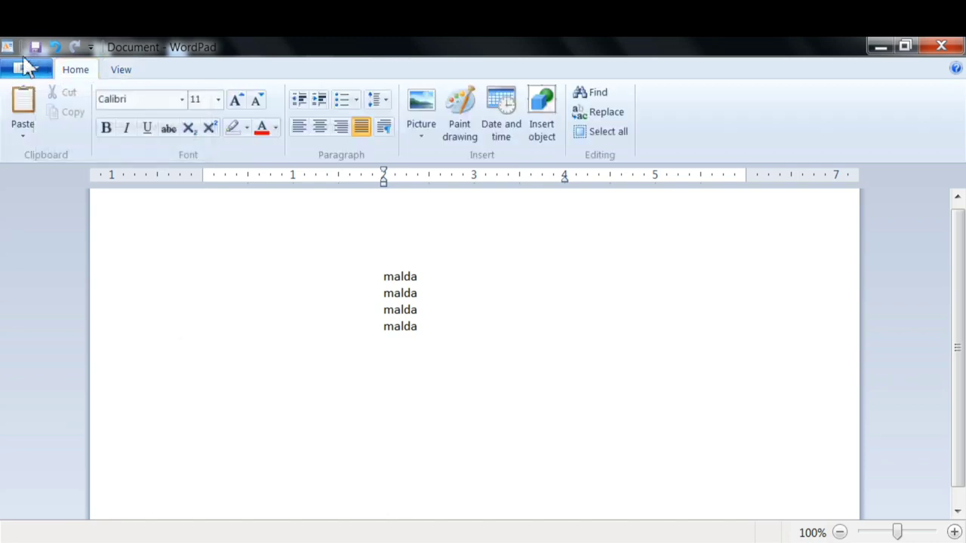
{"action": "left_click", "coordinate": [30, 68]}
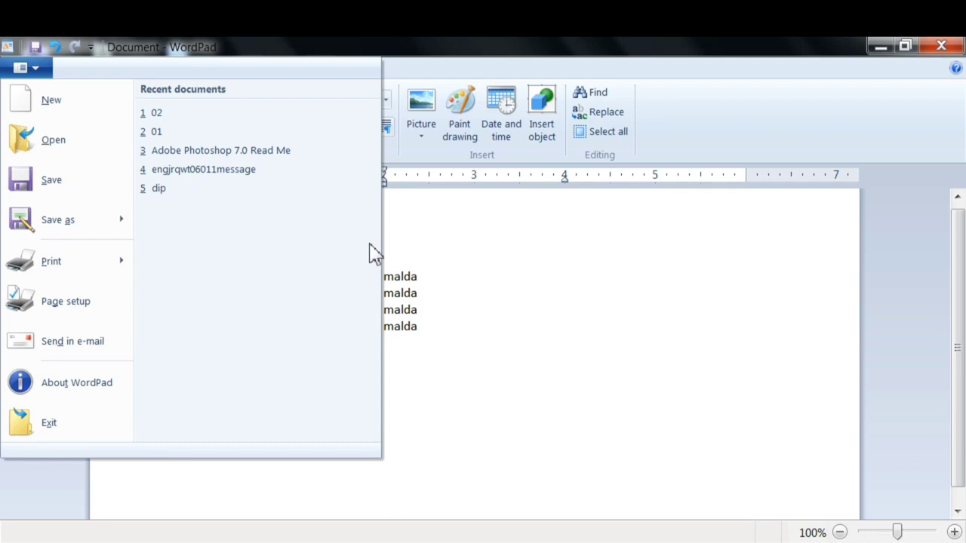
{"action": "left_click", "coordinate": [498, 344]}
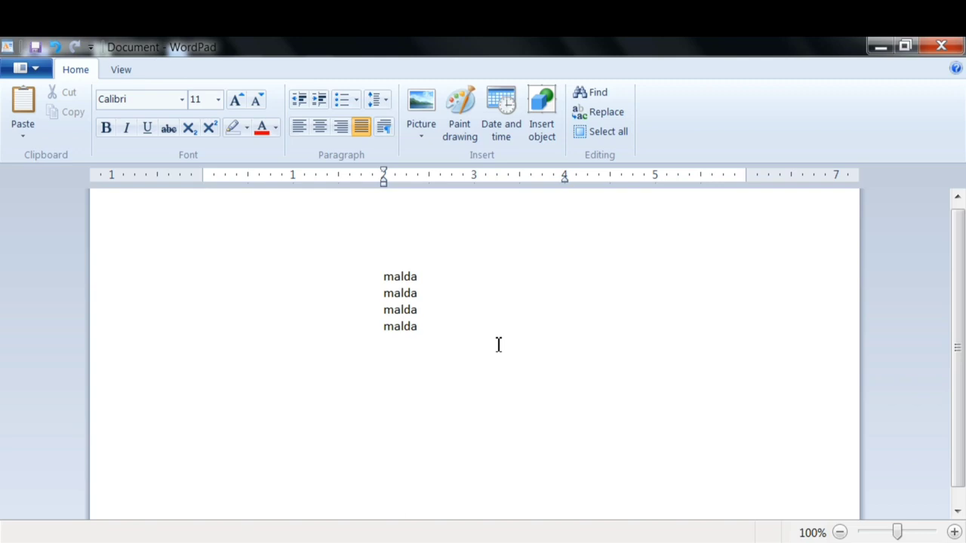
{"action": "left_click", "coordinate": [33, 73]}
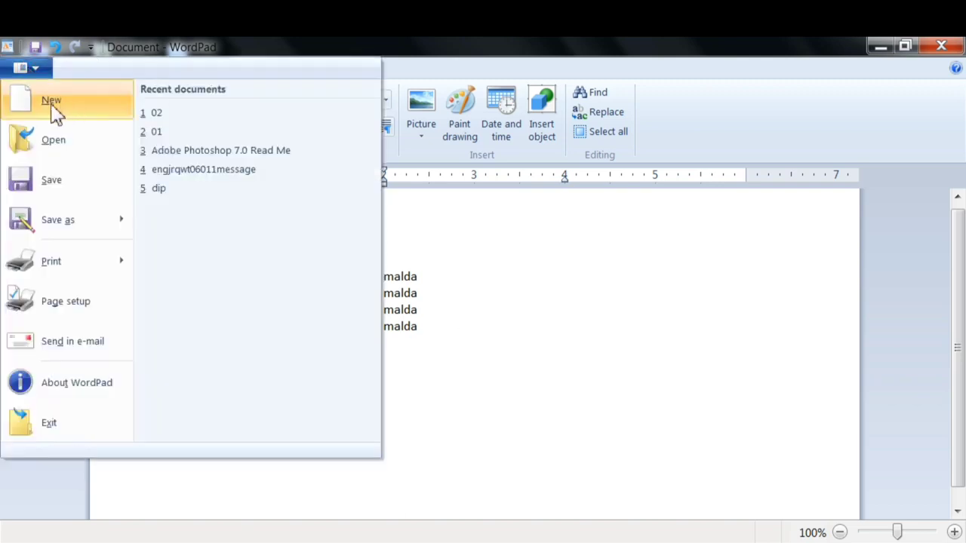
{"action": "left_click", "coordinate": [55, 110]}
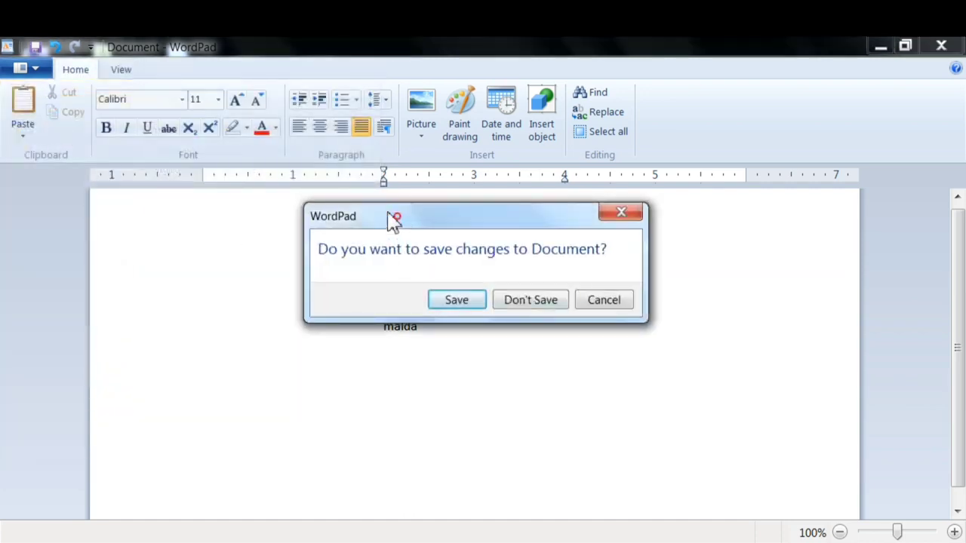
{"action": "left_click_drag", "start_coordinate": [390, 218], "coordinate": [355, 211]}
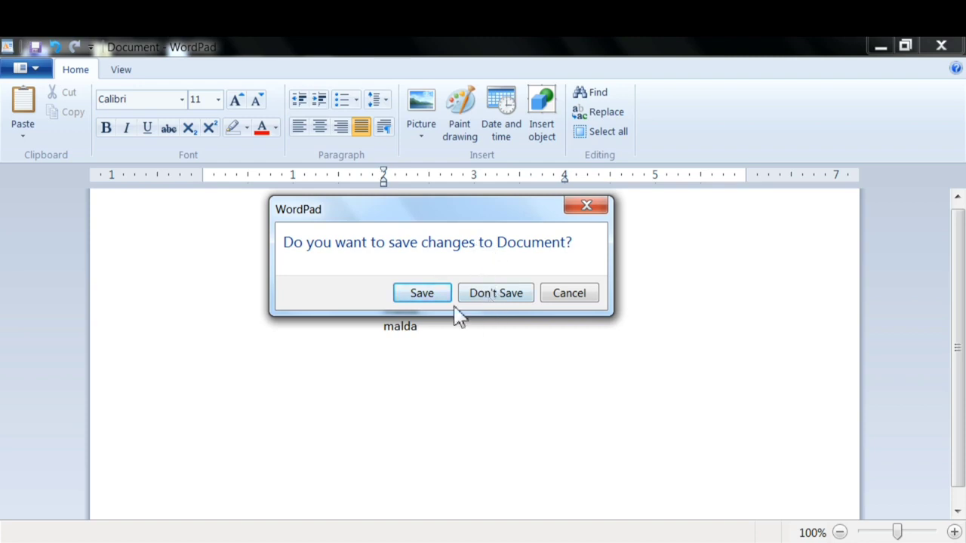
{"action": "left_click", "coordinate": [513, 295]}
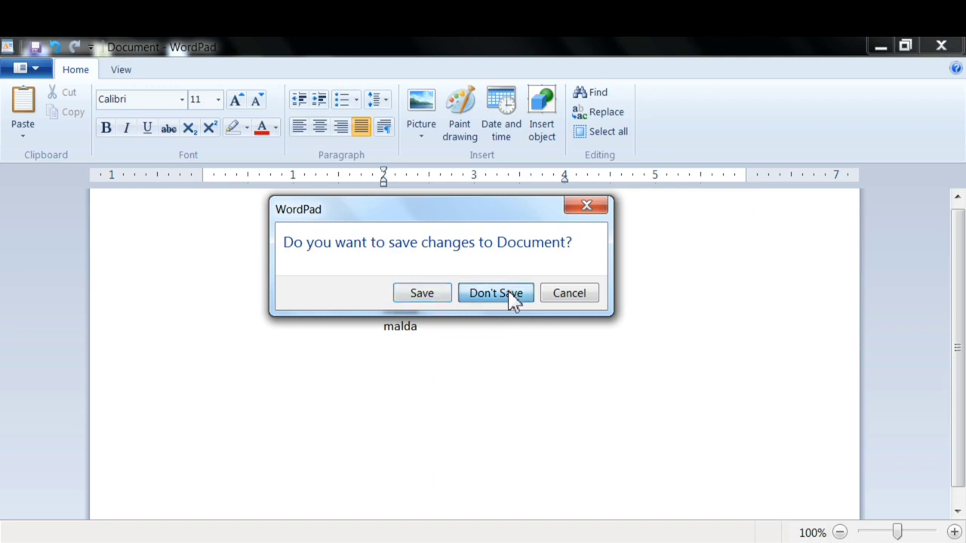
Step: Enter "gjdsfhn" in the document, and start another new document without saving the changes
{"action": "type", "text": "gjdsfhn"}
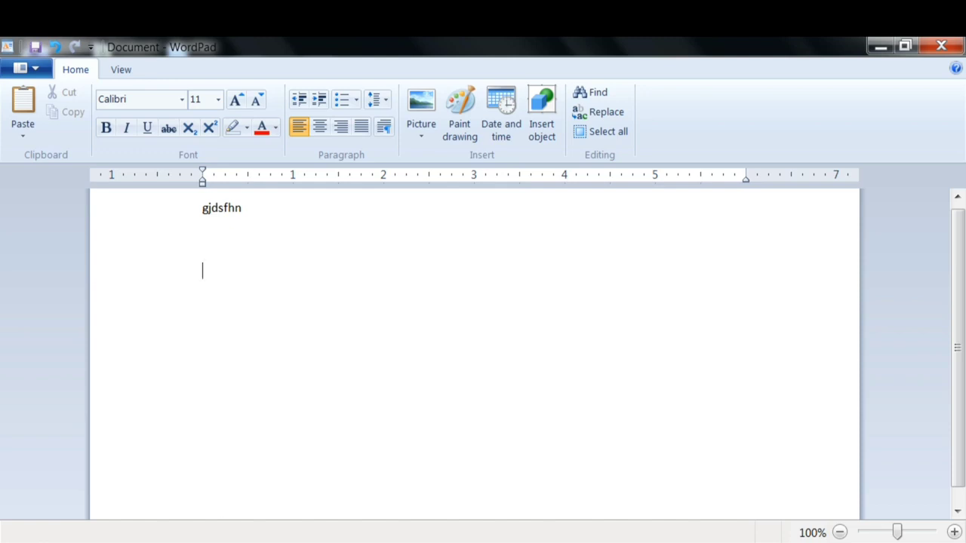
{"action": "key", "text": "ctrl+n"}
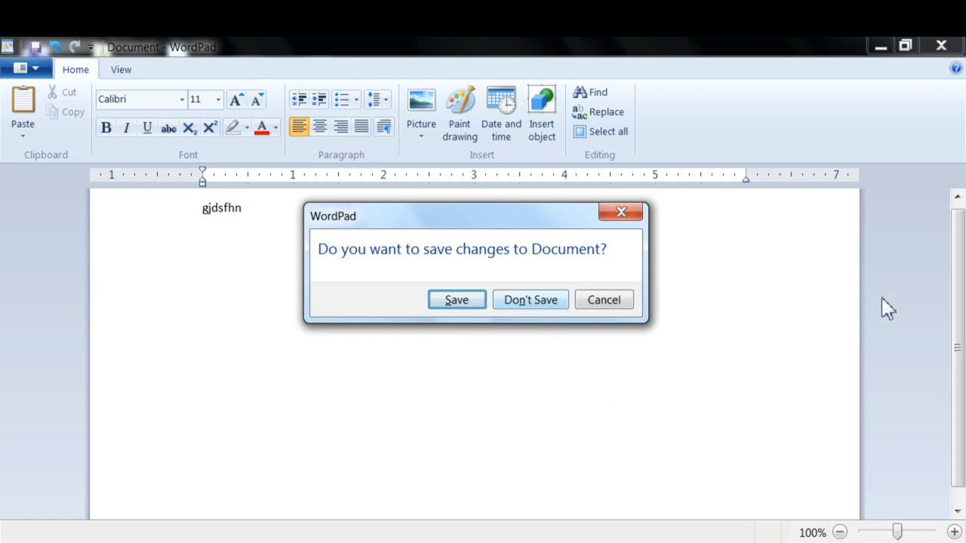
{"action": "key", "text": "Tab"}
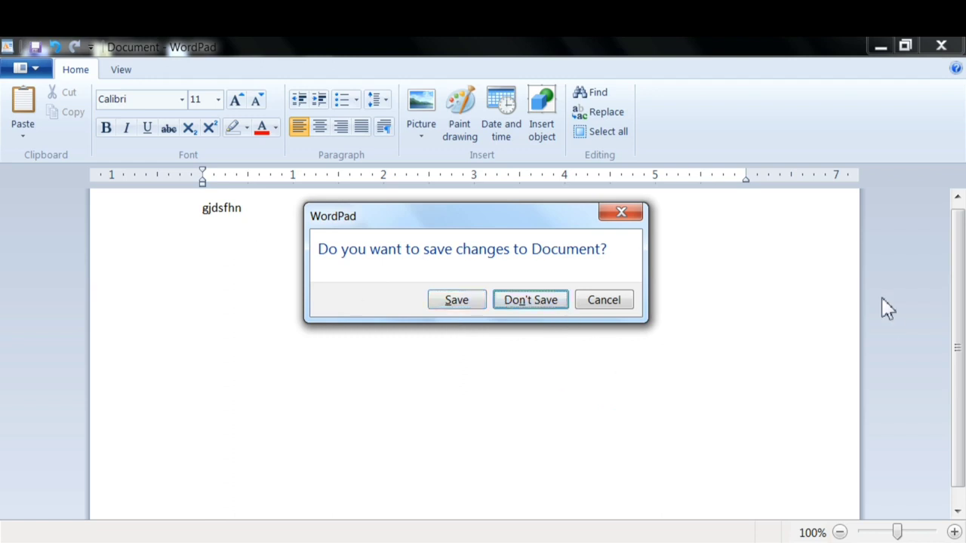
{"action": "key", "text": "Return"}
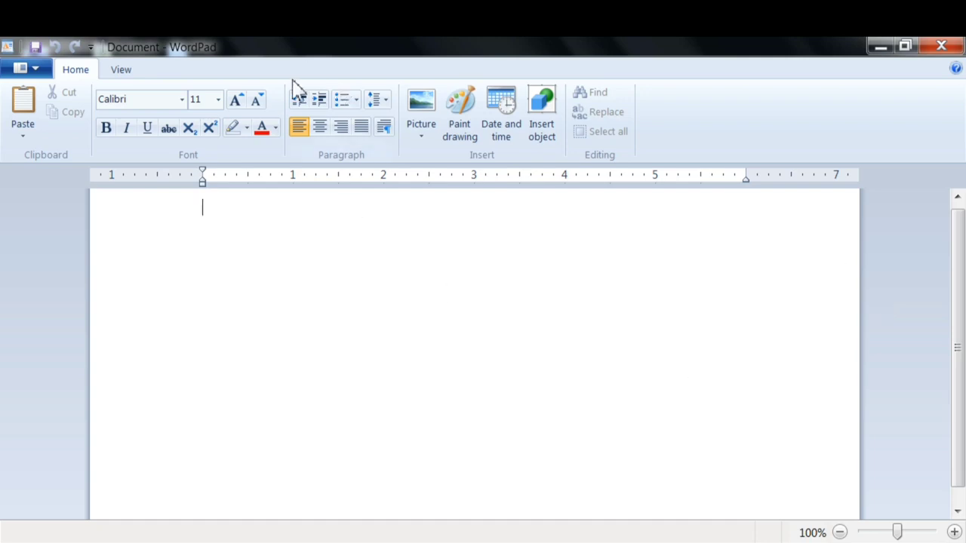
Step: Open the Doc2 file from the Documents library
{"action": "left_click", "coordinate": [19, 74]}
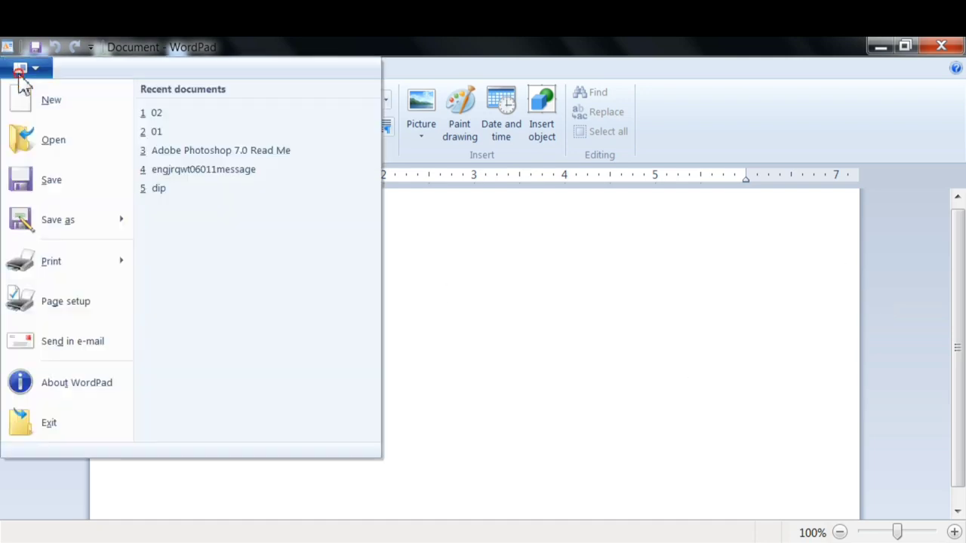
{"action": "left_click", "coordinate": [54, 140]}
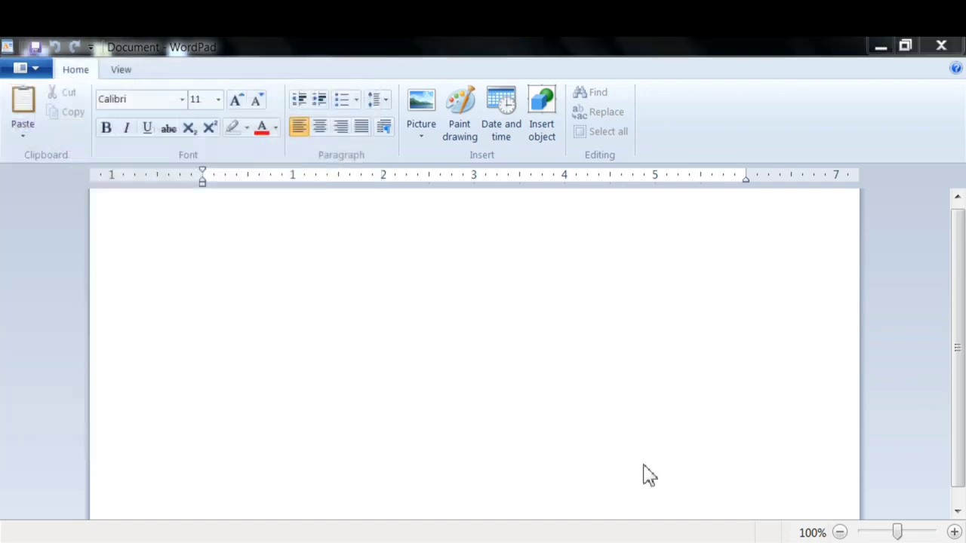
{"action": "left_click", "coordinate": [457, 287]}
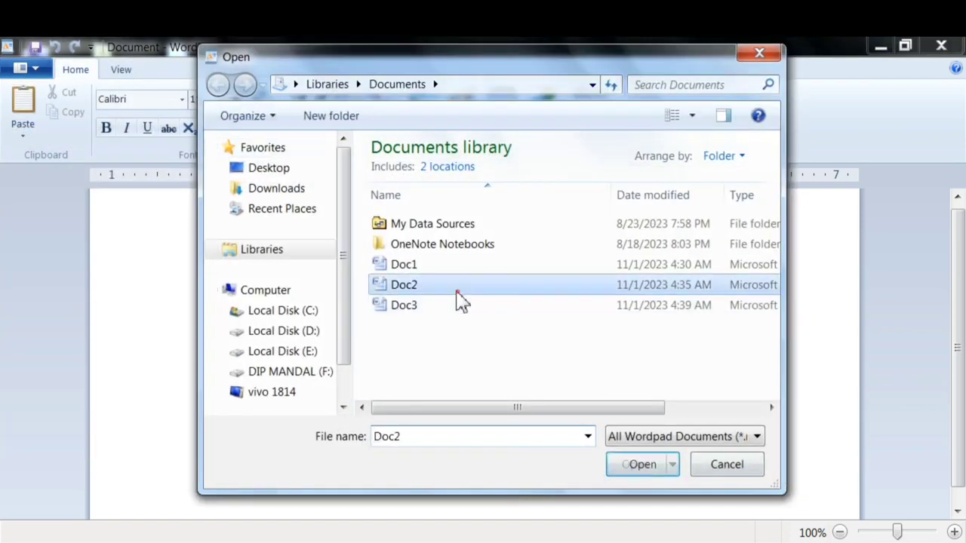
{"action": "left_click", "coordinate": [642, 464]}
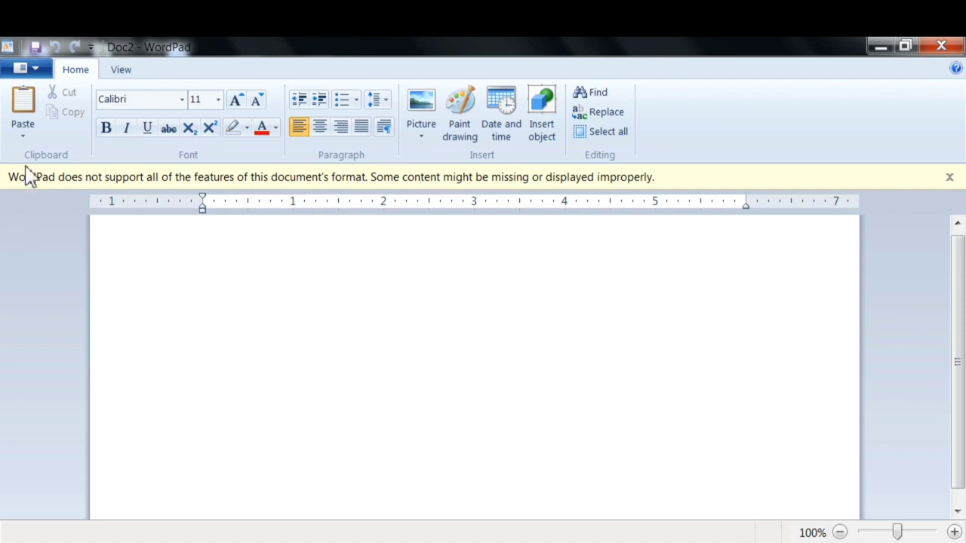
Step: Review the Save command and the file formats offered for saving a copy of Doc2
{"action": "left_click", "coordinate": [36, 70]}
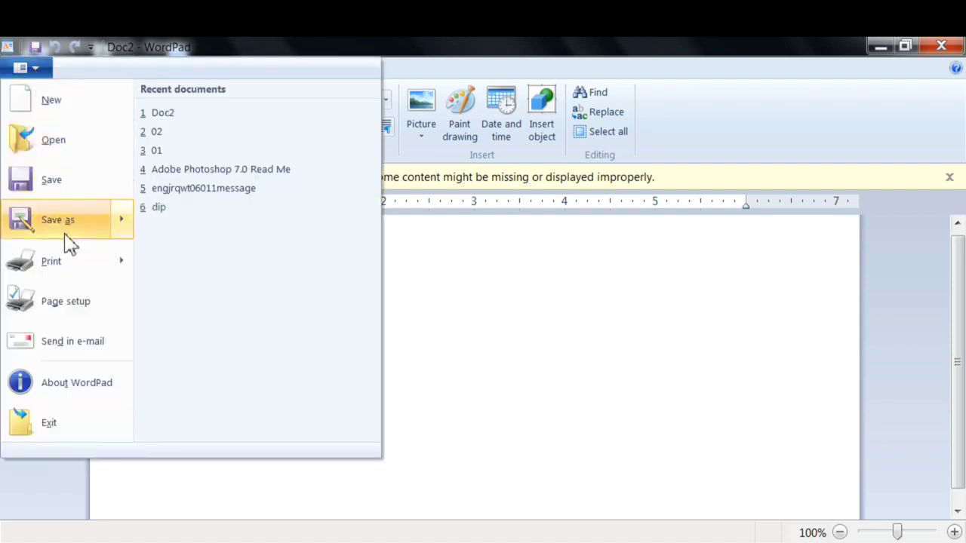
{"action": "mouse_move", "coordinate": [68, 243]}
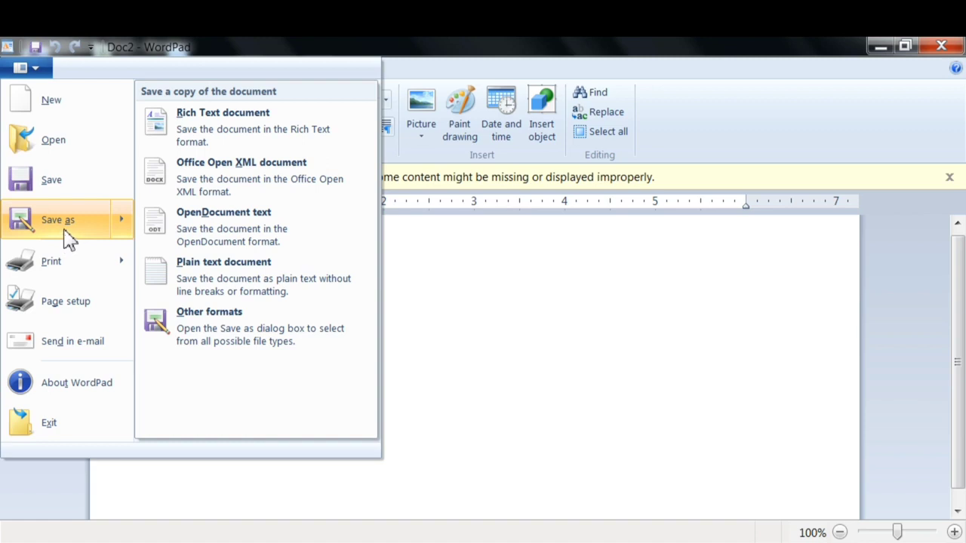
{"action": "left_click", "coordinate": [513, 345]}
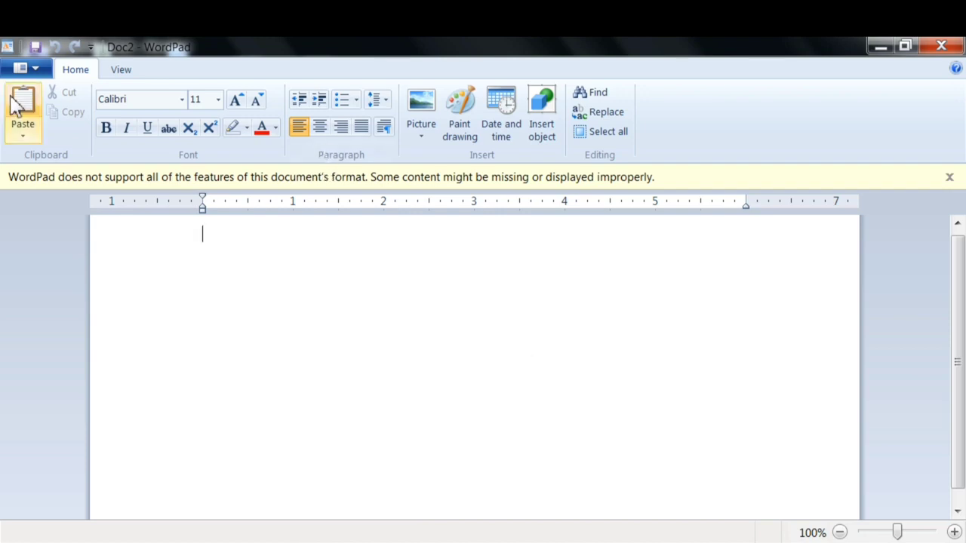
{"action": "left_click", "coordinate": [35, 73]}
{"action": "mouse_move", "coordinate": [91, 219]}
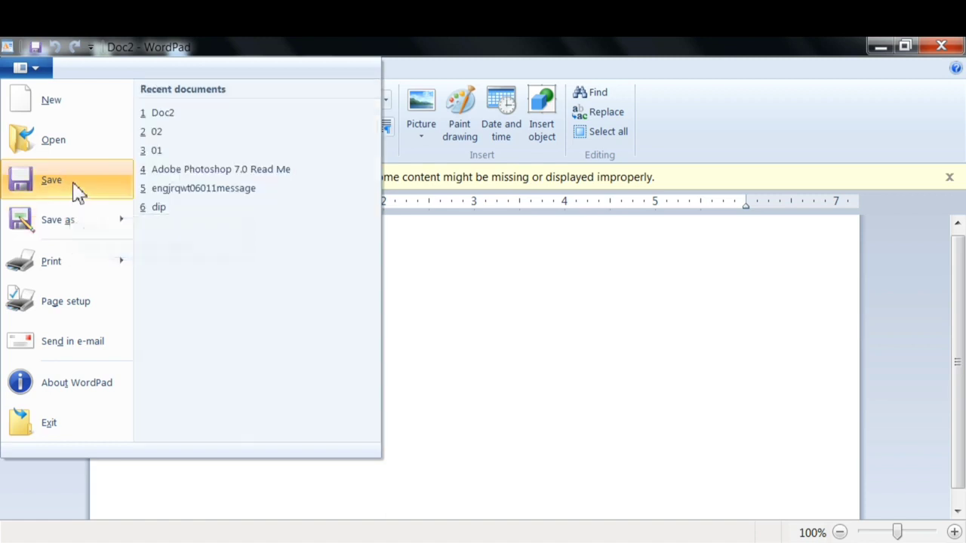
{"action": "mouse_move", "coordinate": [68, 276]}
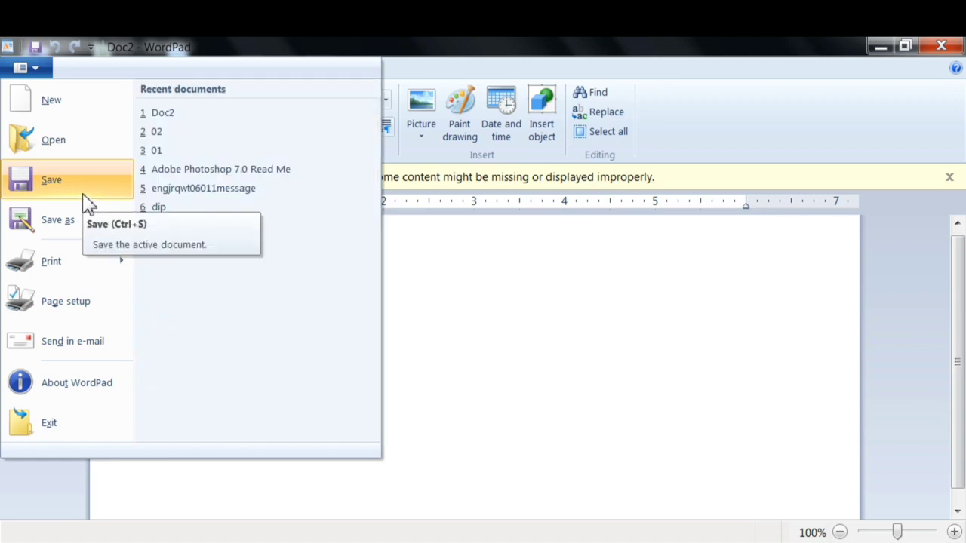
{"action": "left_click", "coordinate": [482, 338]}
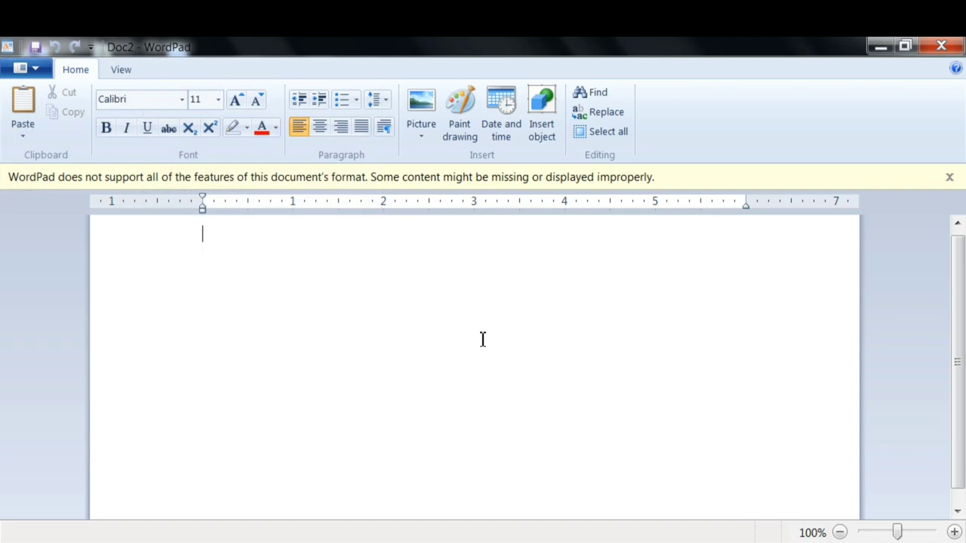
Step: Enter "fgdfhn" on the first line of Doc2 and save the file over the original, accepting possible content loss
{"action": "type", "text": "fgdfhn"}
{"action": "key", "text": "Return"}
{"action": "left_click", "coordinate": [19, 98]}
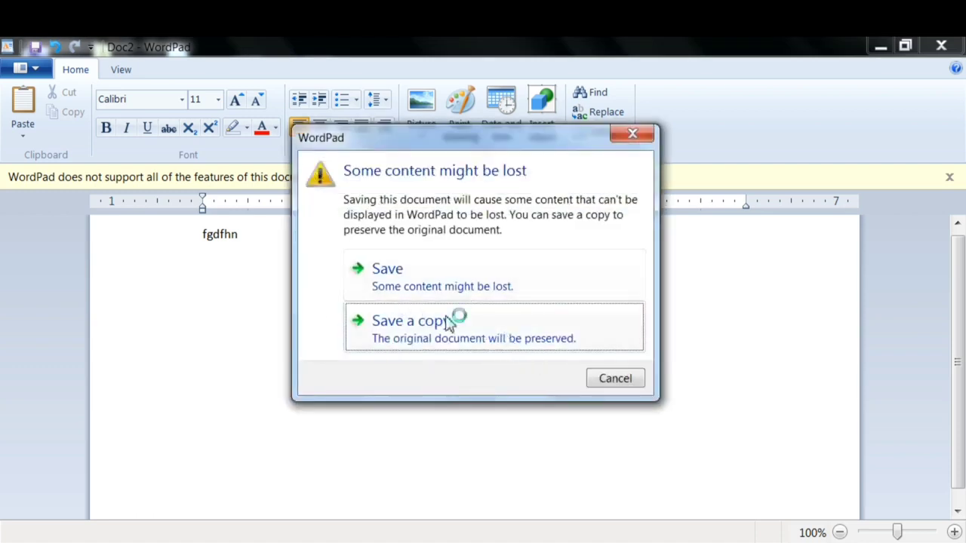
{"action": "left_click", "coordinate": [407, 289]}
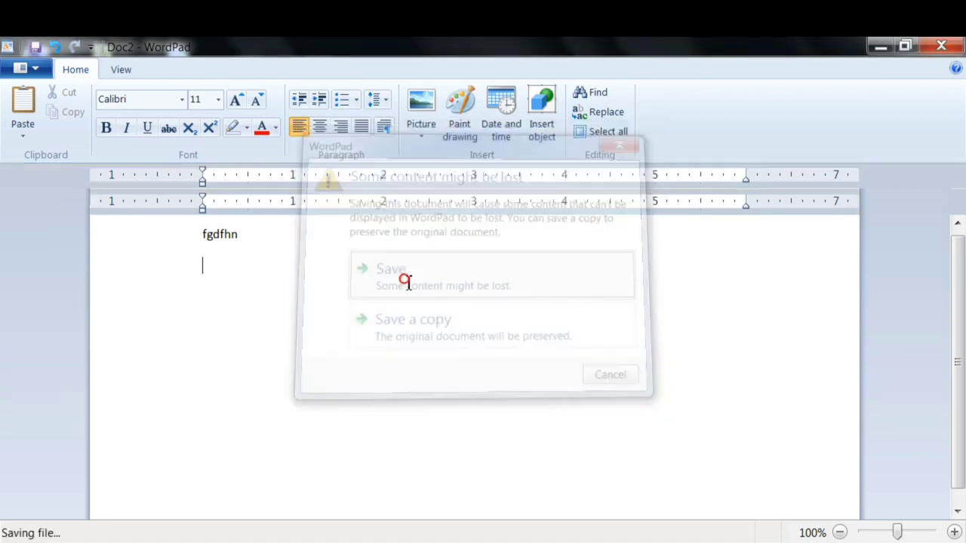
Step: Bring up the Save As dialog for Doc2 and close it without saving a copy
{"action": "left_click", "coordinate": [21, 69]}
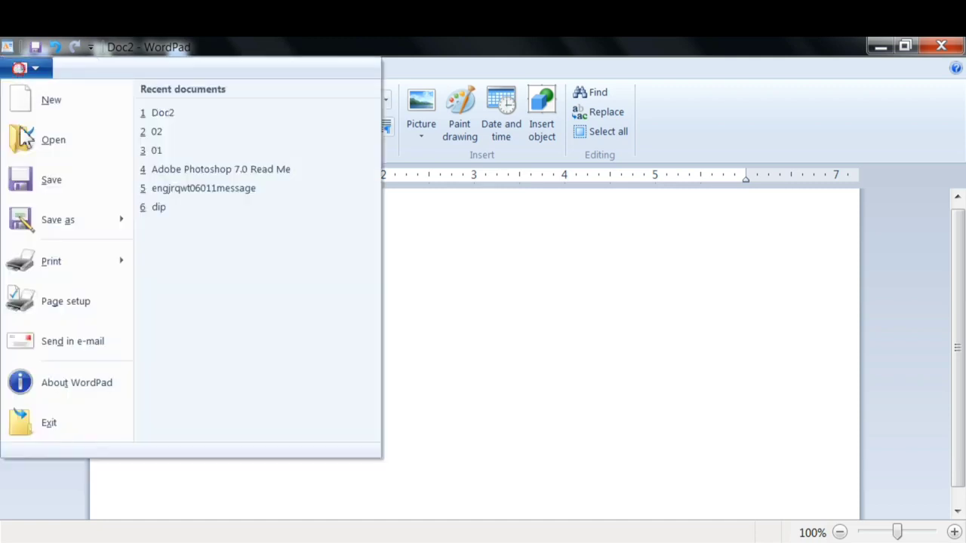
{"action": "left_click", "coordinate": [58, 220]}
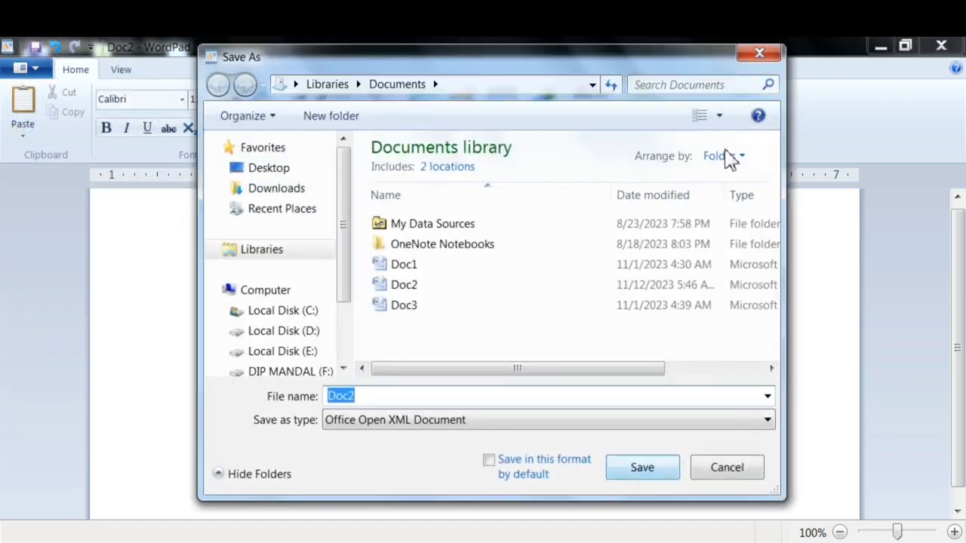
{"action": "left_click", "coordinate": [759, 54]}
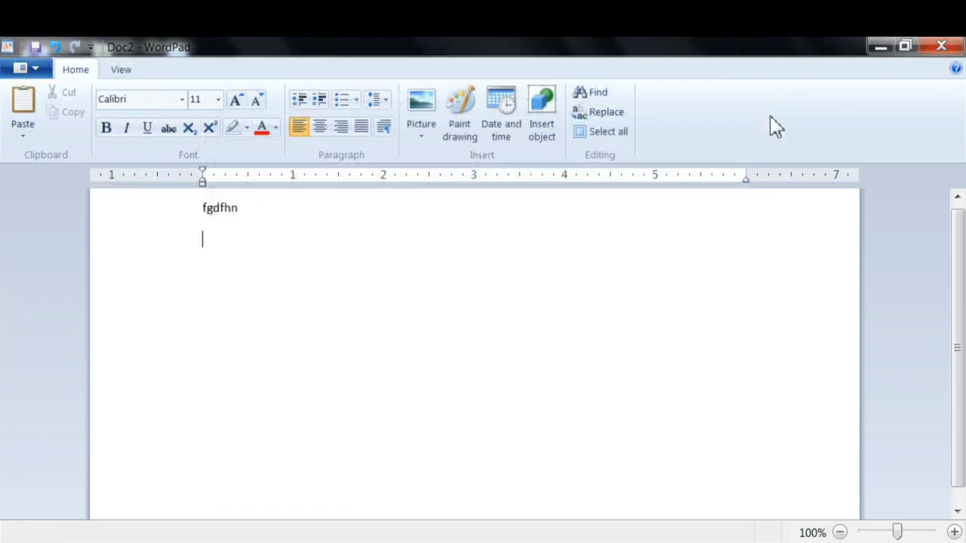
Step: Close Doc2 and relaunch WordPad from the Windows accessories
{"action": "left_click", "coordinate": [936, 48]}
{"action": "left_click", "coordinate": [619, 157]}
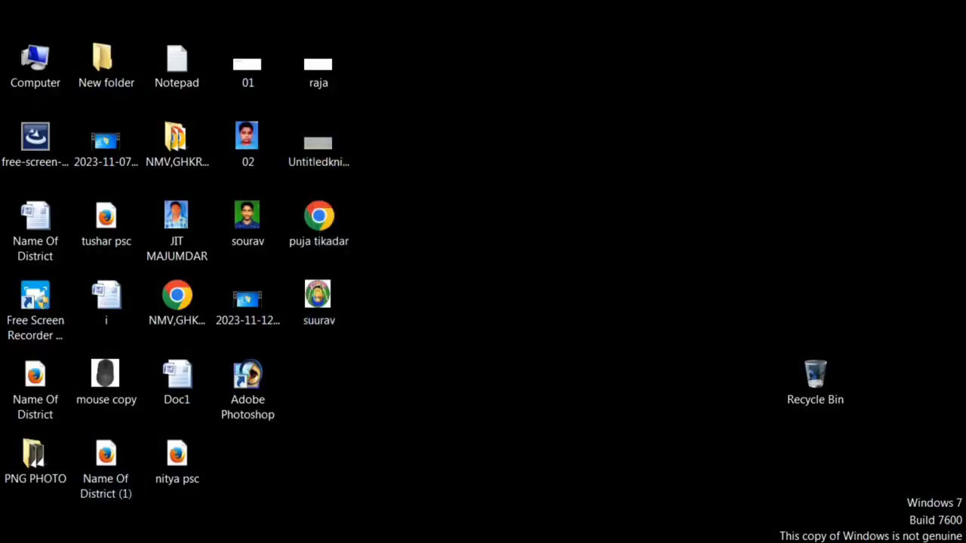
{"action": "key", "text": "super"}
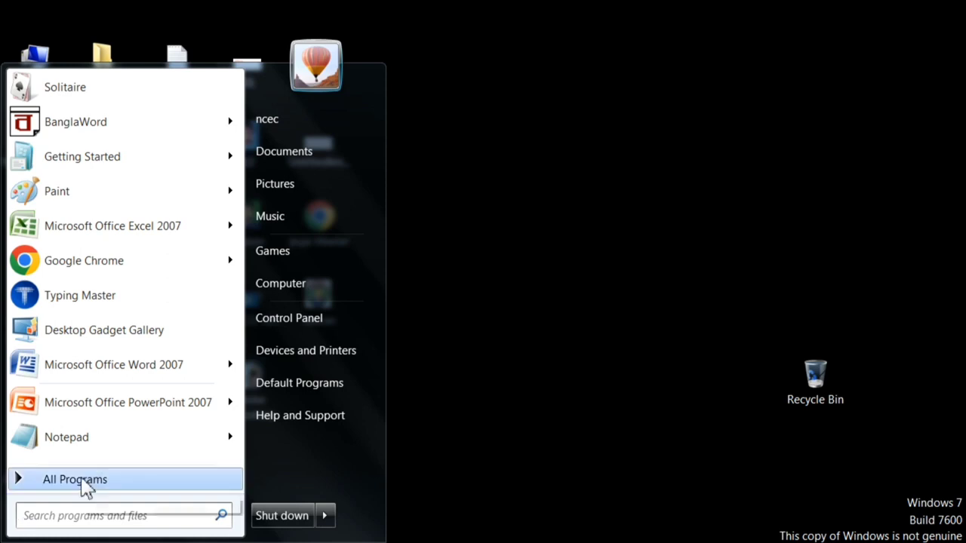
{"action": "left_click", "coordinate": [79, 479]}
{"action": "left_click", "coordinate": [89, 280]}
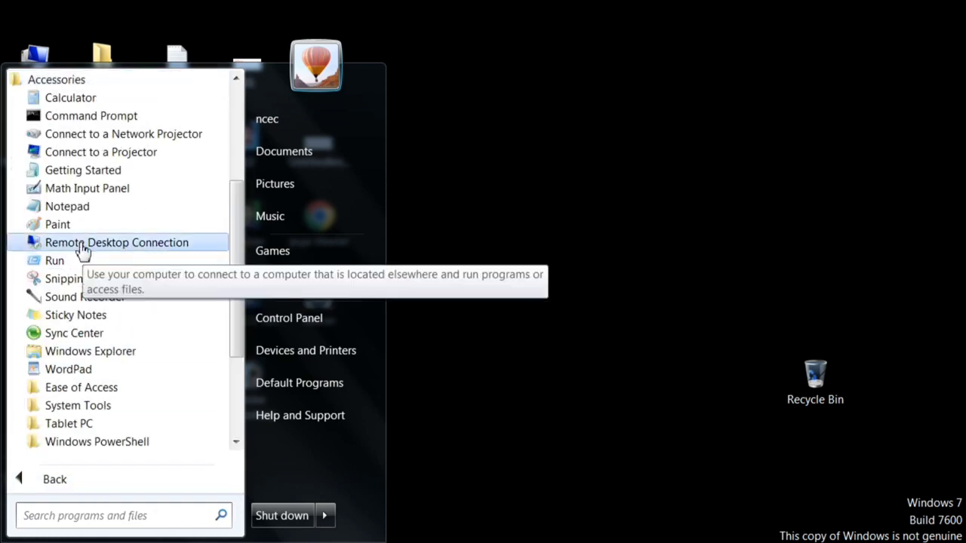
{"action": "left_click", "coordinate": [112, 375]}
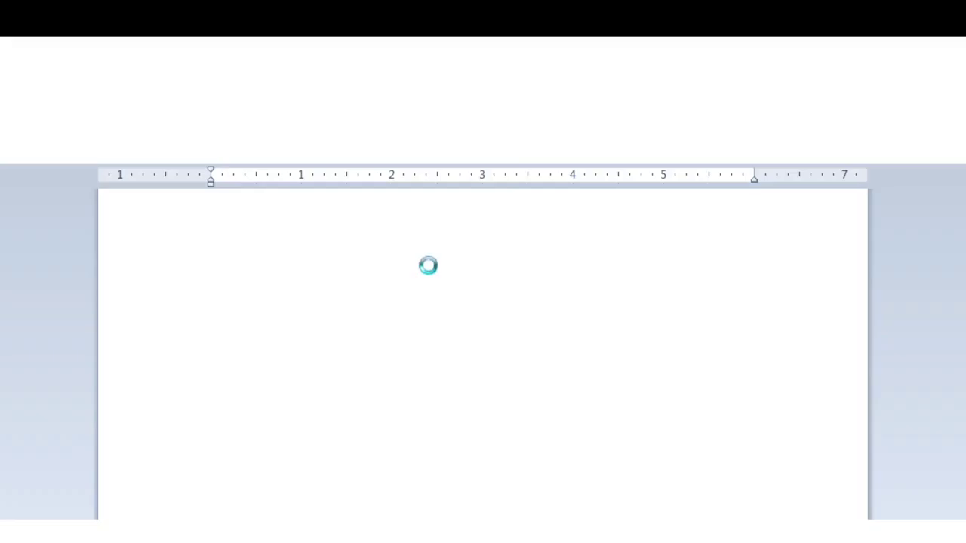
Step: Enter "fhtfgjkgyklgu" in the new document and choose the Desktop as its save location
{"action": "type", "text": "fhtfgjkgyklgu"}
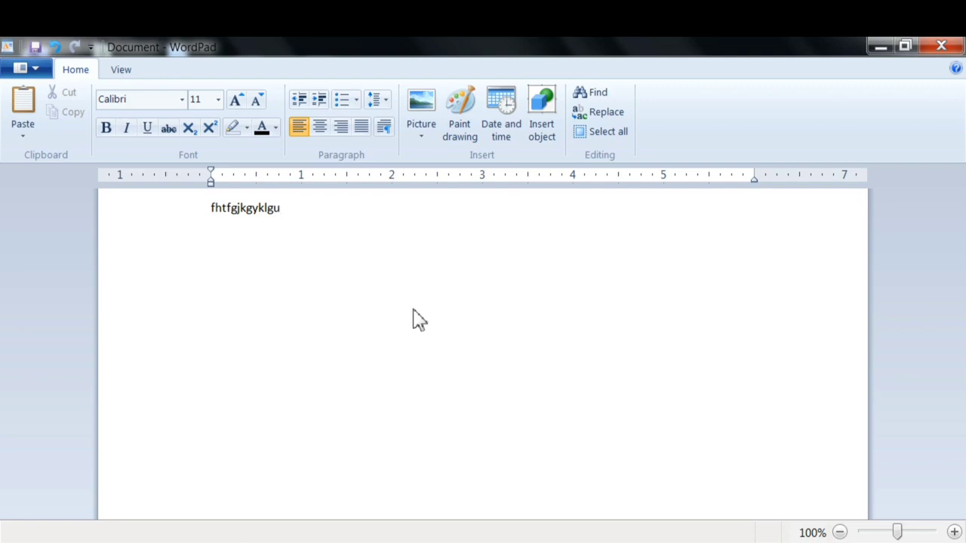
{"action": "key", "text": "ctrl+s"}
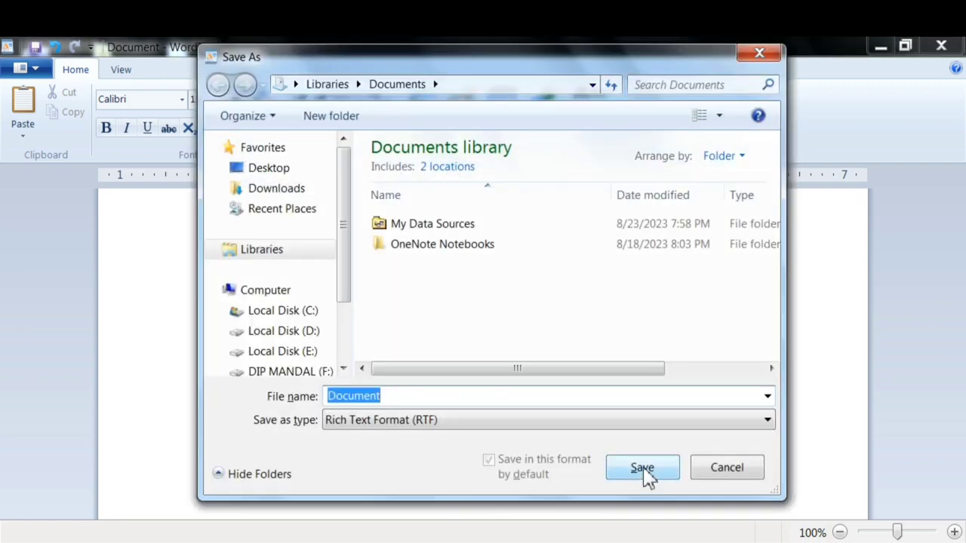
{"action": "left_click", "coordinate": [289, 169]}
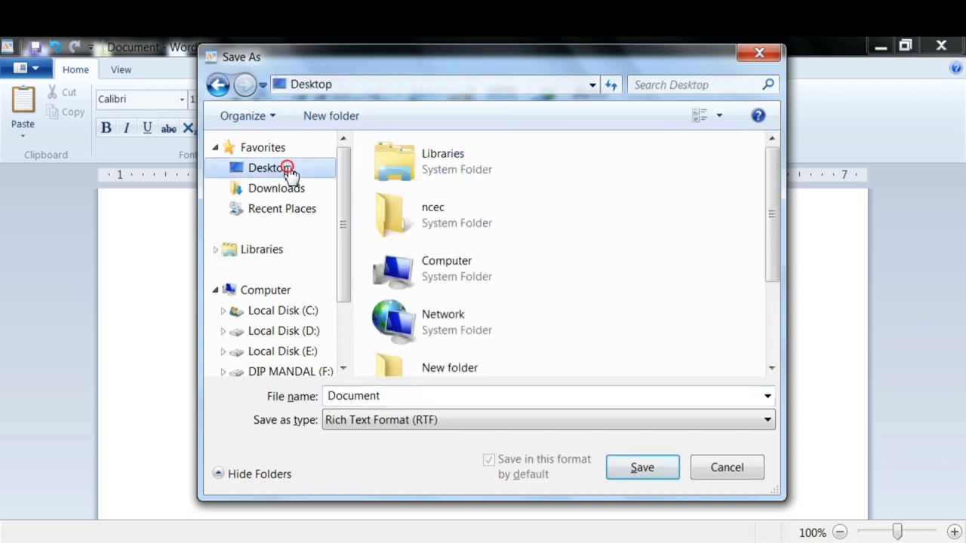
Step: Name the file 10 and save it to the Desktop in Rich Text Format
{"action": "double_click", "coordinate": [380, 396]}
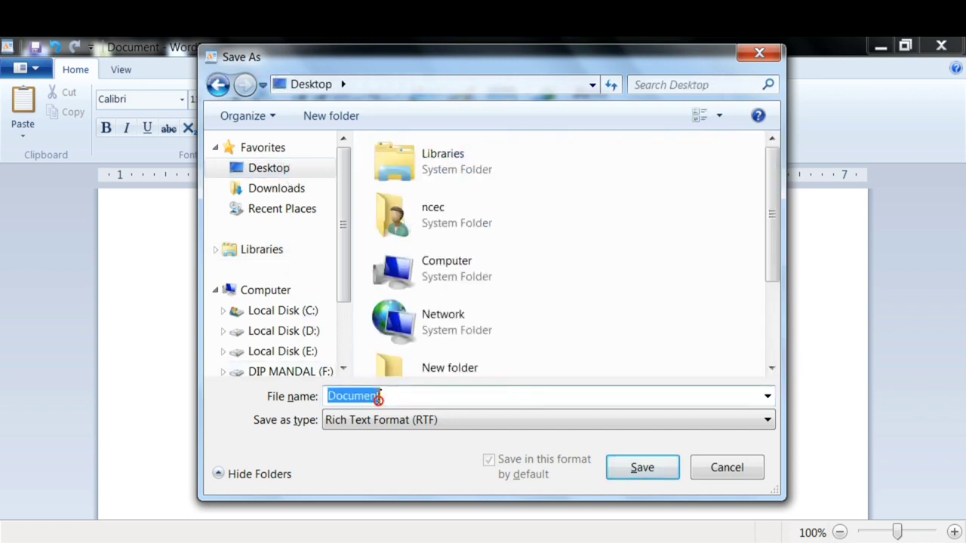
{"action": "type", "text": "dfgsdg"}
{"action": "key", "text": "BackSpace"}
{"action": "key", "text": "BackSpace"}
{"action": "key", "text": "BackSpace"}
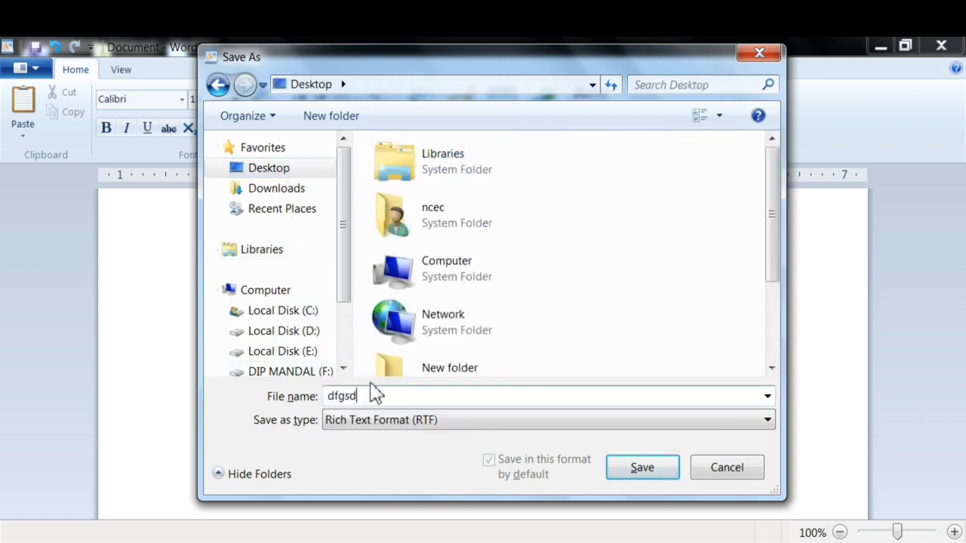
{"action": "key", "text": "BackSpace"}
{"action": "key", "text": "BackSpace"}
{"action": "key", "text": "BackSpace"}
{"action": "type", "text": "01"}
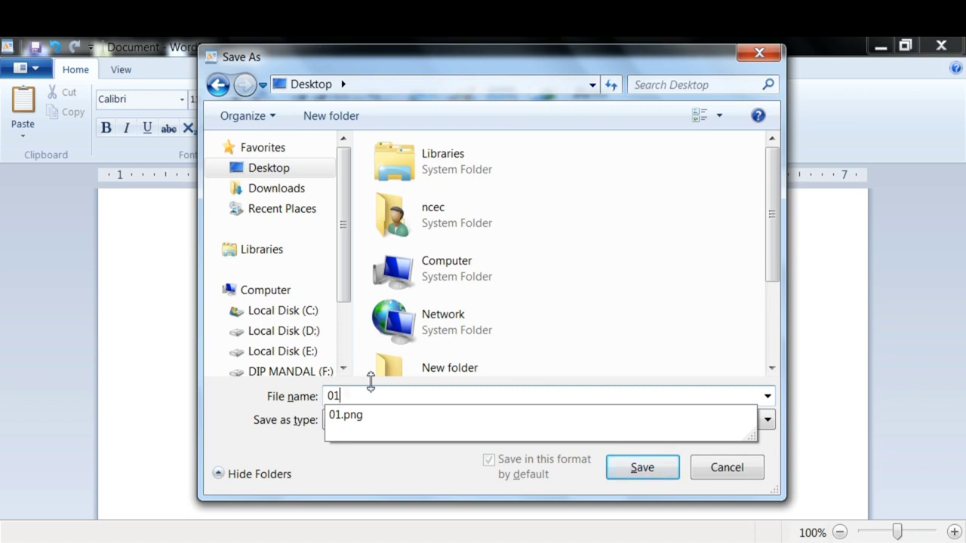
{"action": "key", "text": "BackSpace"}
{"action": "key", "text": "BackSpace"}
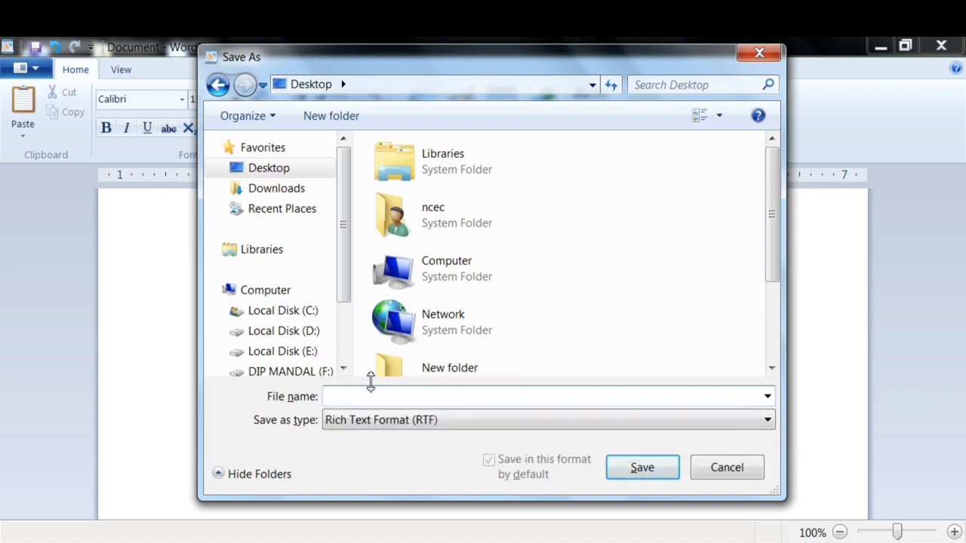
{"action": "type", "text": "10"}
{"action": "left_click", "coordinate": [643, 469]}
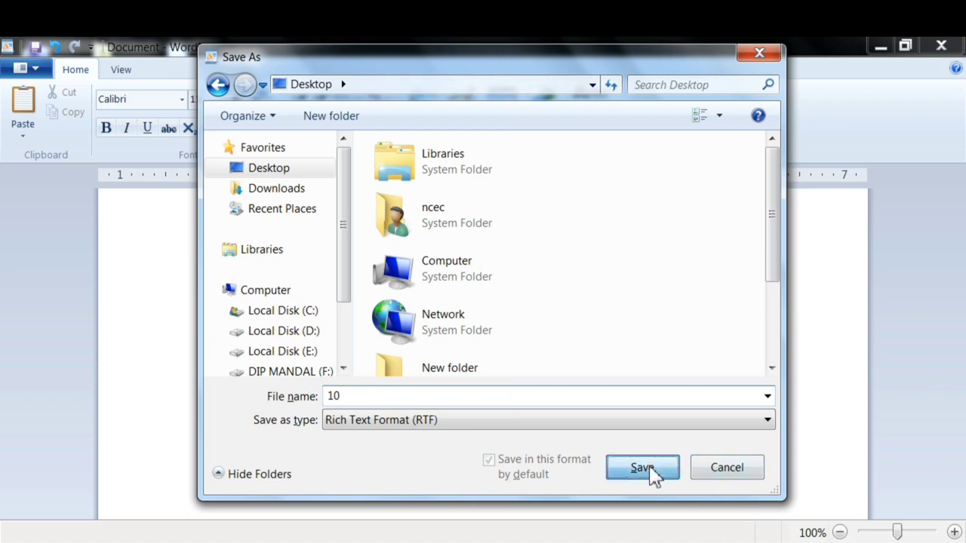